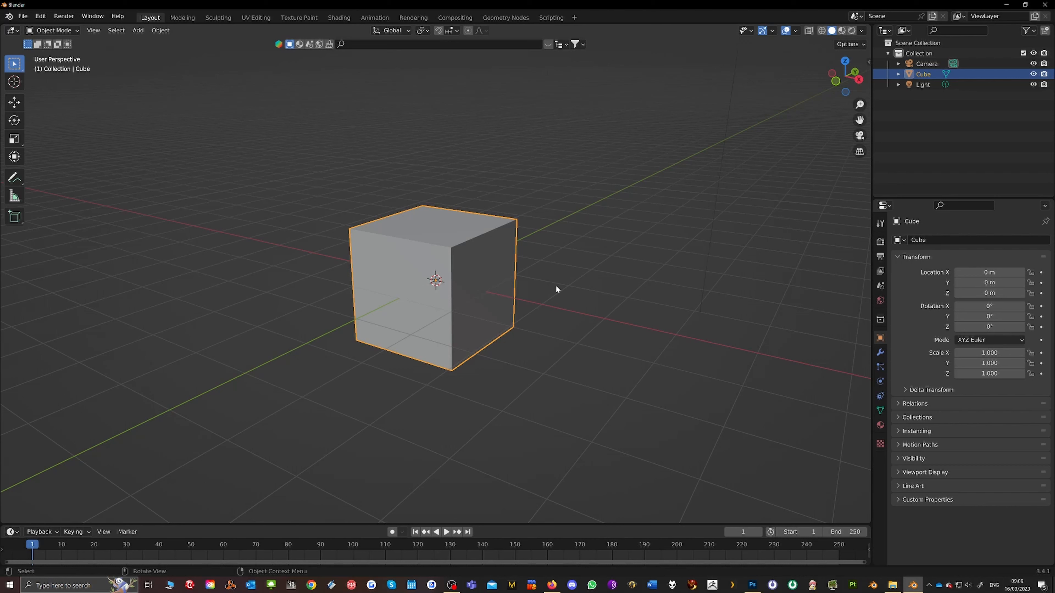
- Flatten the default cube along the global Z axis to a scale of about 0.56
{"action": "middle_click_drag", "start_coordinate": [556, 286], "coordinate": [630, 276]}
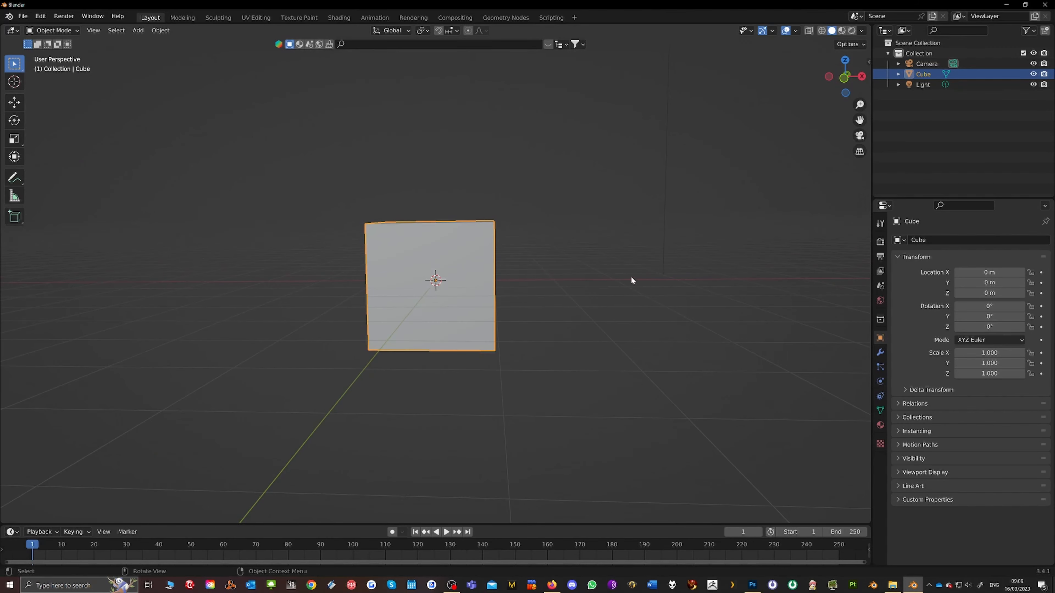
{"action": "scroll", "coordinate": [609, 273], "scroll_direction": "up", "scroll_amount": 2}
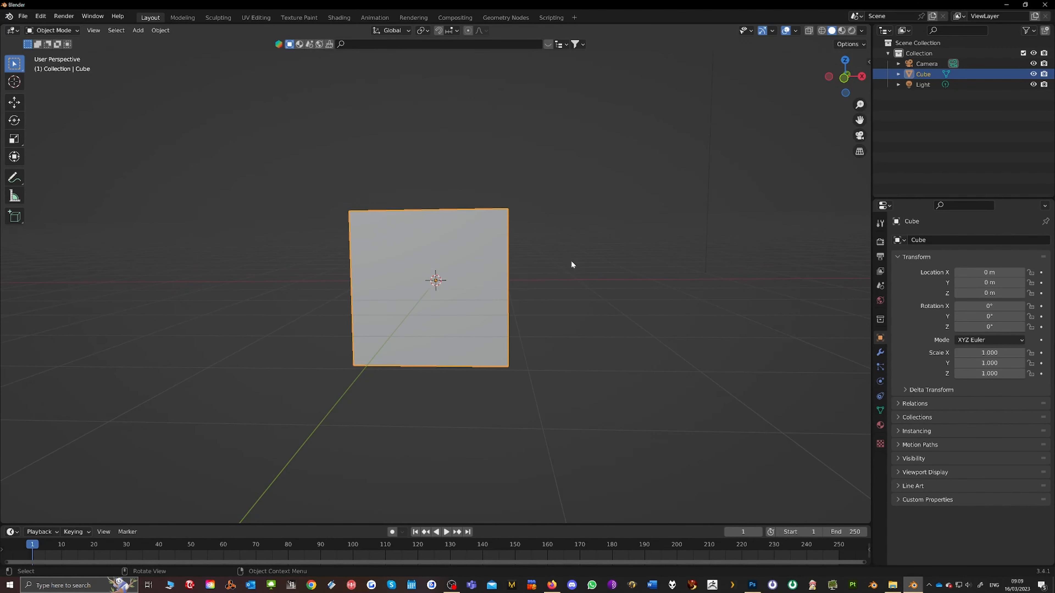
{"action": "key", "text": "s"}
{"action": "key", "text": "z"}
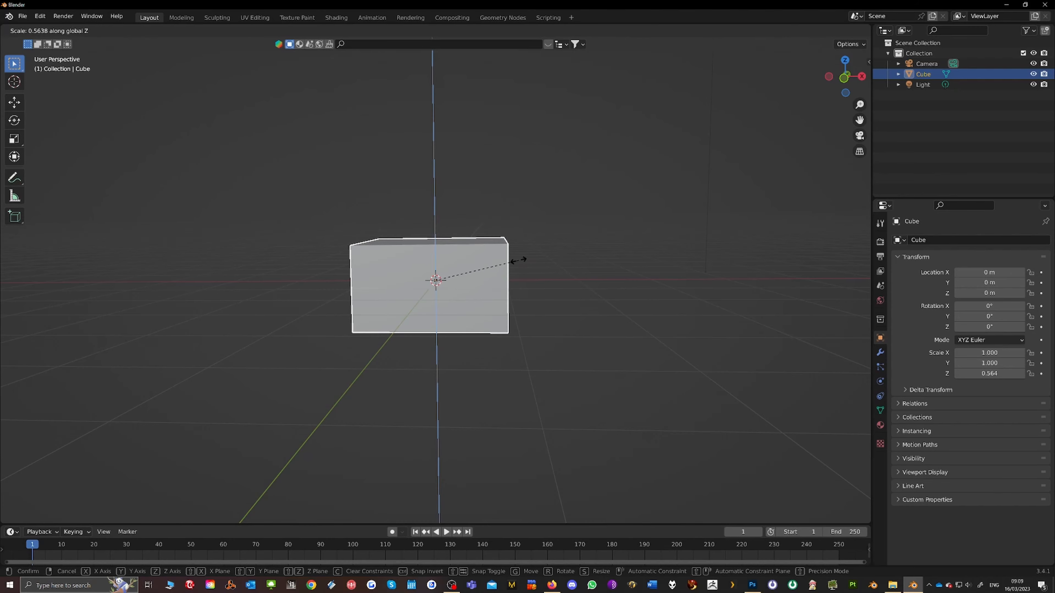
{"action": "left_click", "coordinate": [519, 263]}
- Narrow the box along the global Y axis to a scale of about 0.455
{"action": "middle_click_drag", "start_coordinate": [518, 264], "coordinate": [407, 309]}
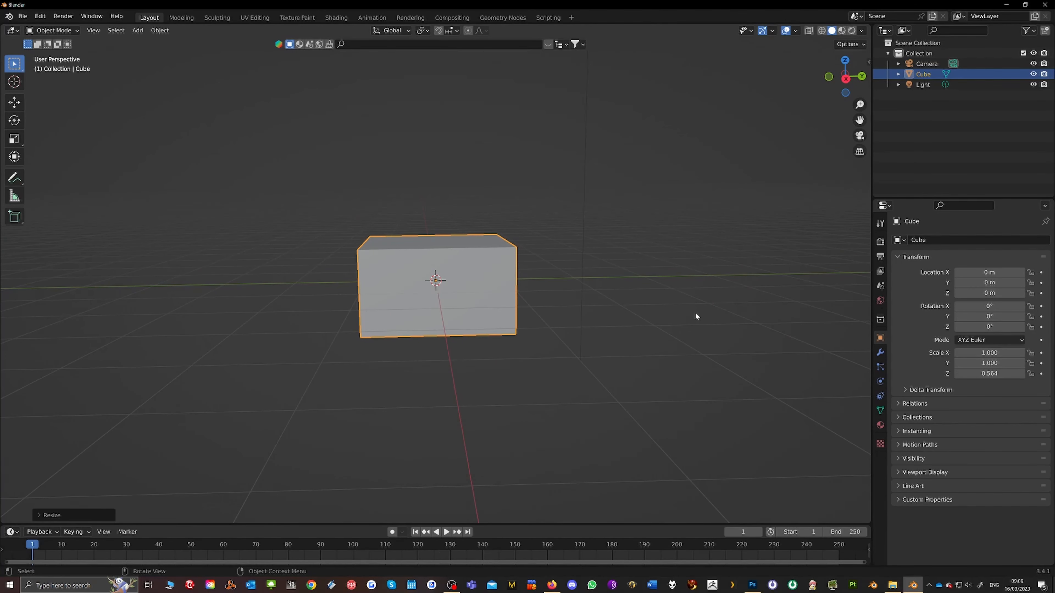
{"action": "key", "text": "s"}
{"action": "key", "text": "y"}
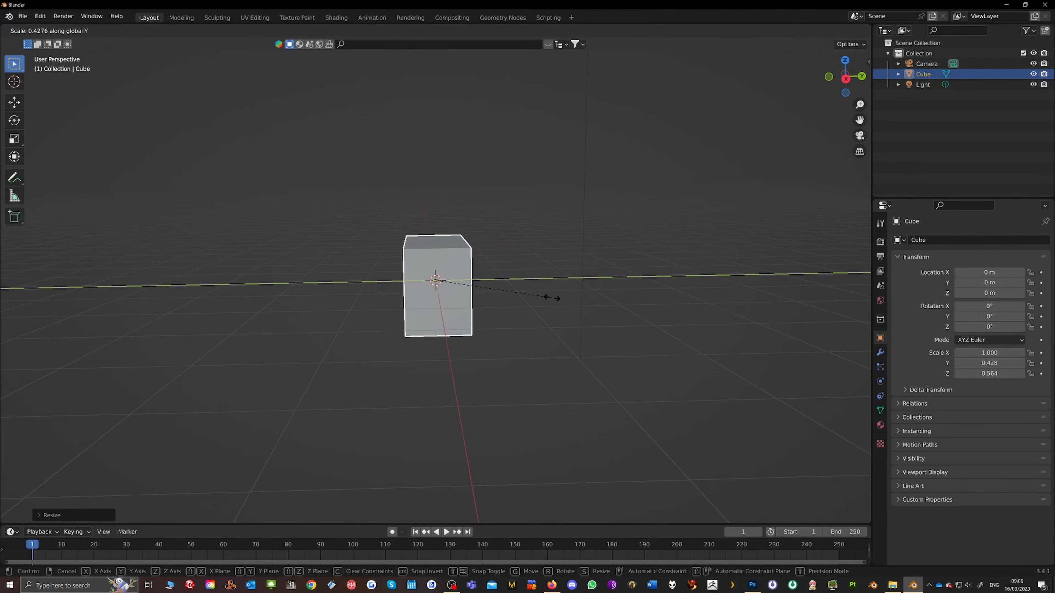
{"action": "left_click", "coordinate": [559, 296]}
- In Edit Mode, add two loop cuts across the box's length, sliding one close to each short end
{"action": "middle_click_drag", "start_coordinate": [291, 320], "coordinate": [423, 317]}
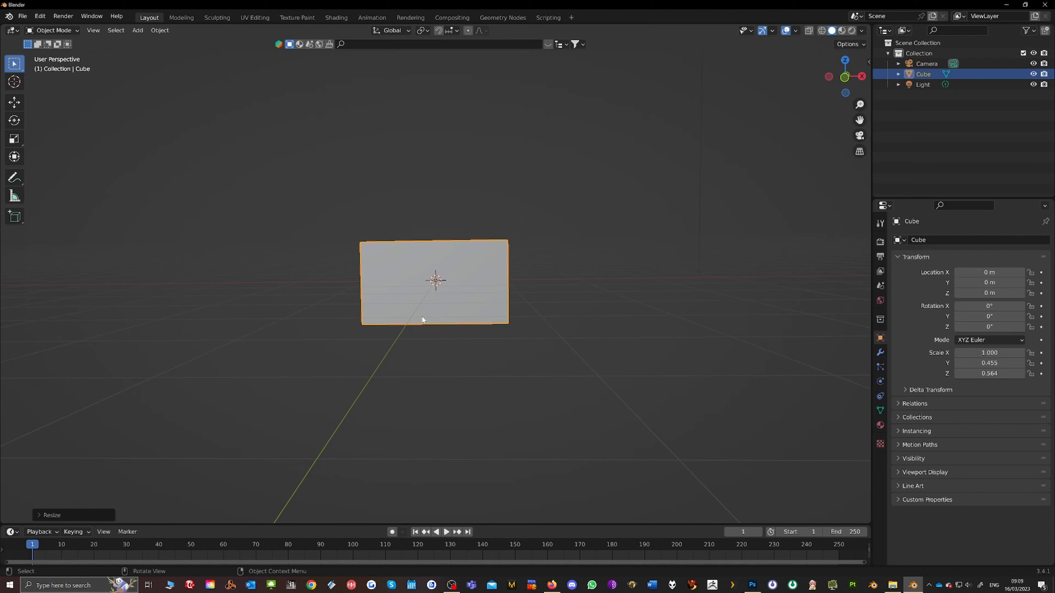
{"action": "middle_click_drag", "start_coordinate": [393, 198], "coordinate": [403, 203]}
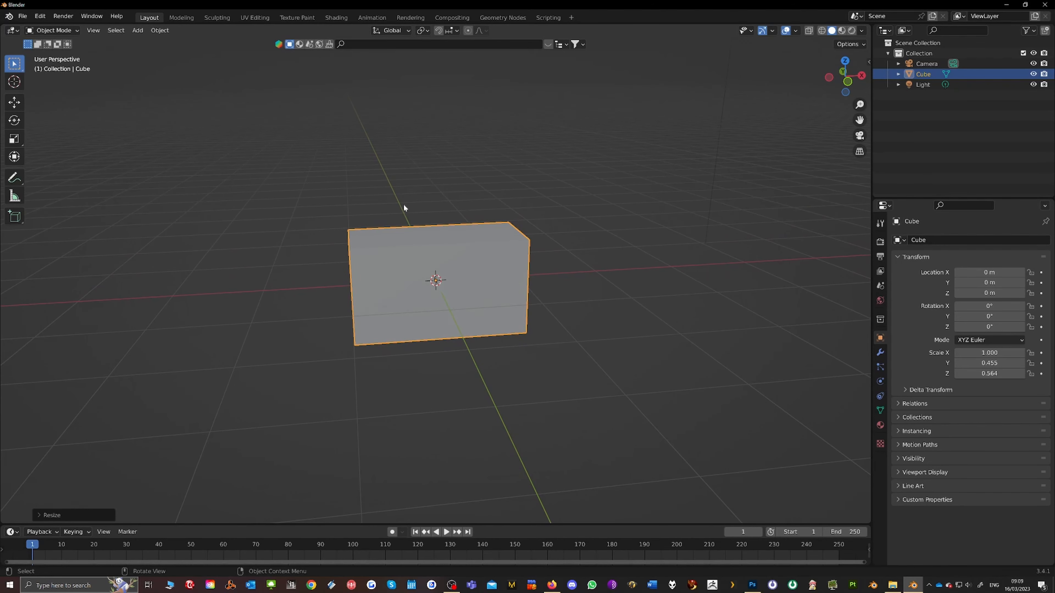
{"action": "key", "text": "Tab"}
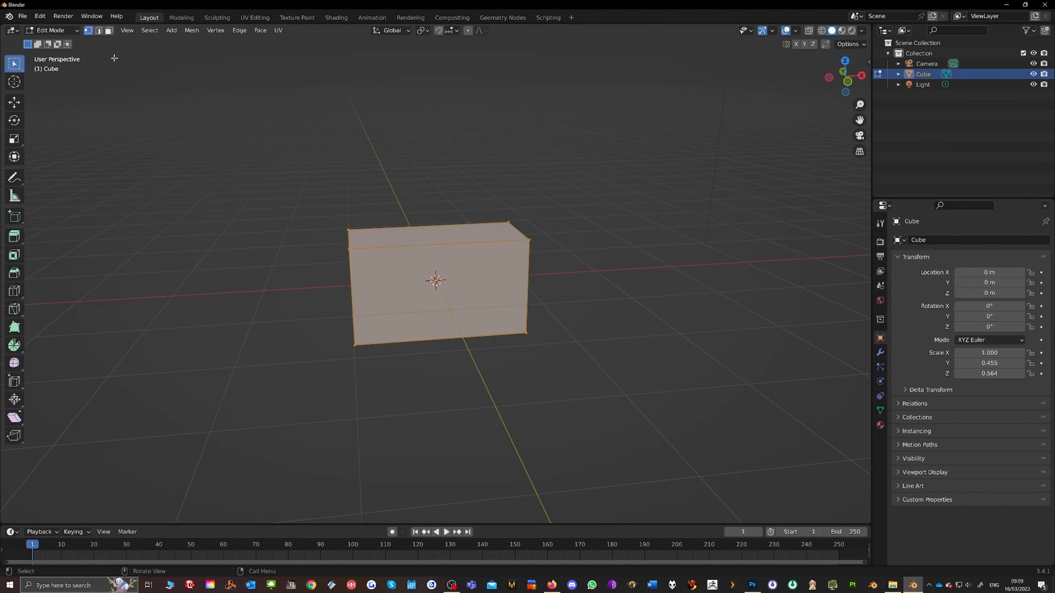
{"action": "middle_click_drag", "start_coordinate": [317, 236], "coordinate": [340, 249]}
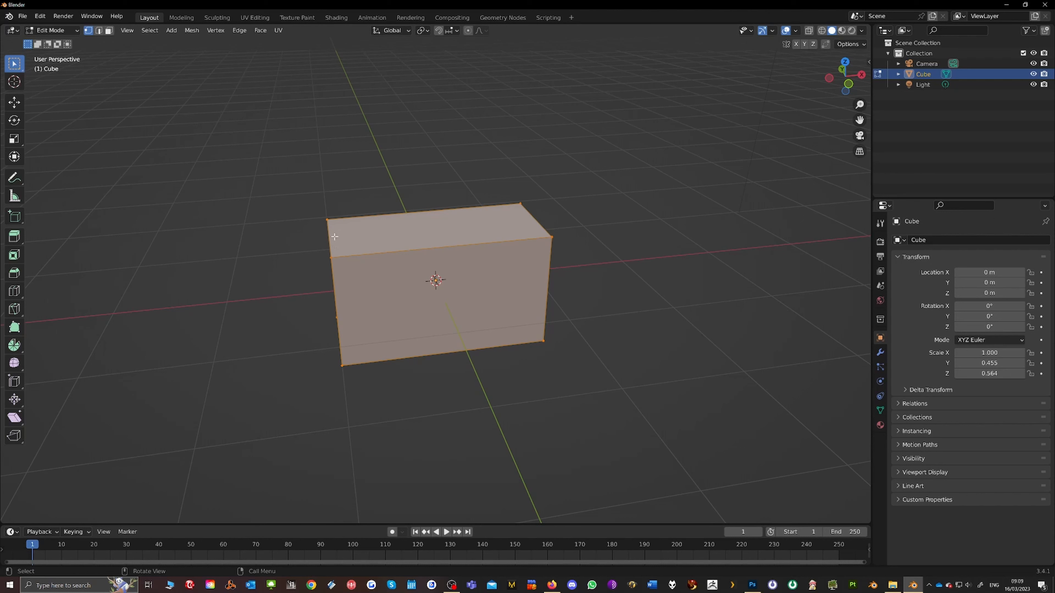
{"action": "key", "text": "ctrl+r"}
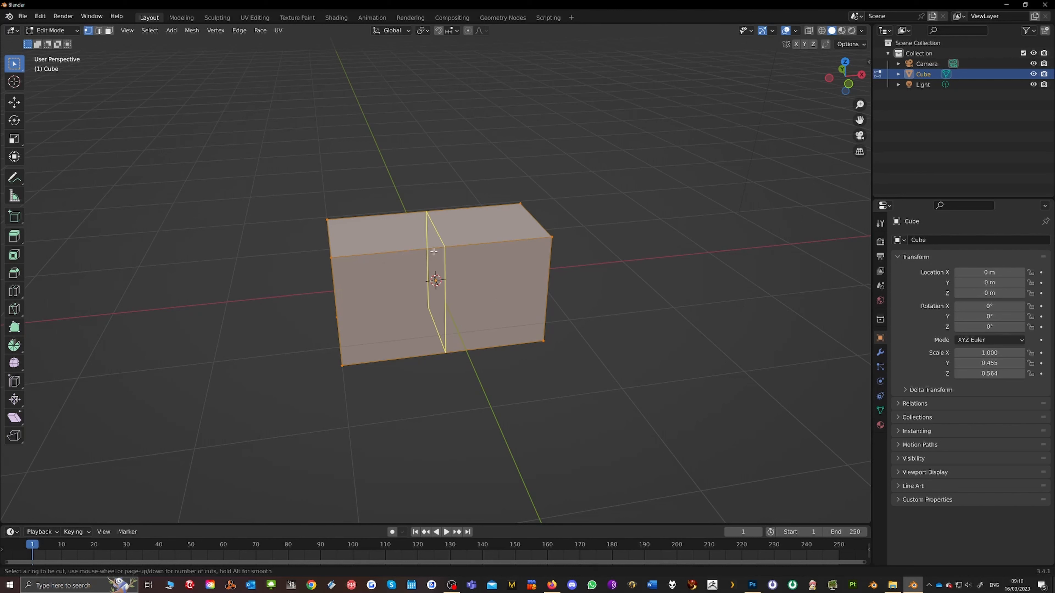
{"action": "left_click", "coordinate": [378, 236]}
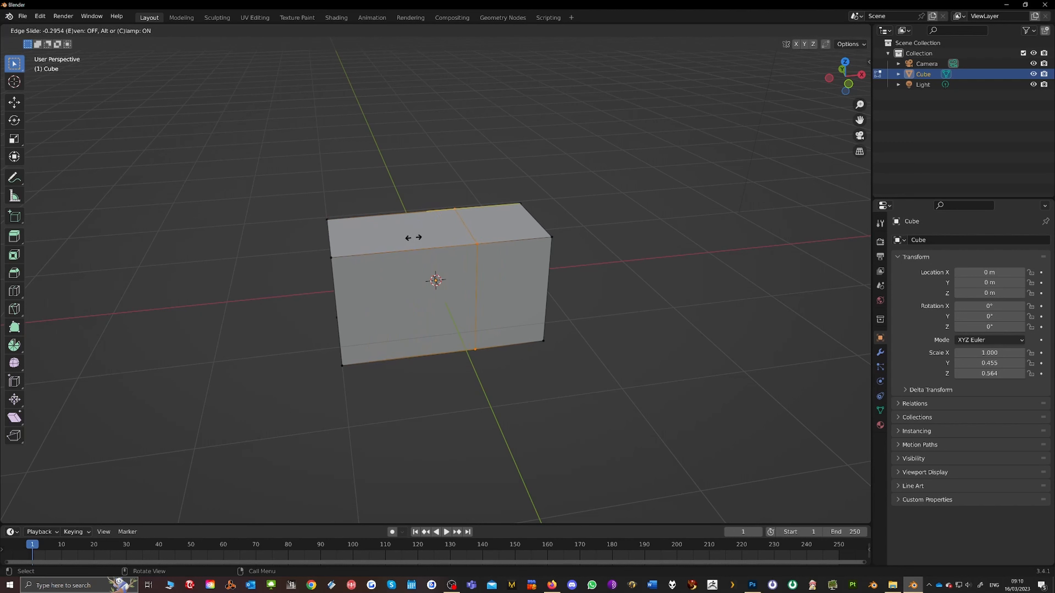
{"action": "left_click", "coordinate": [312, 227]}
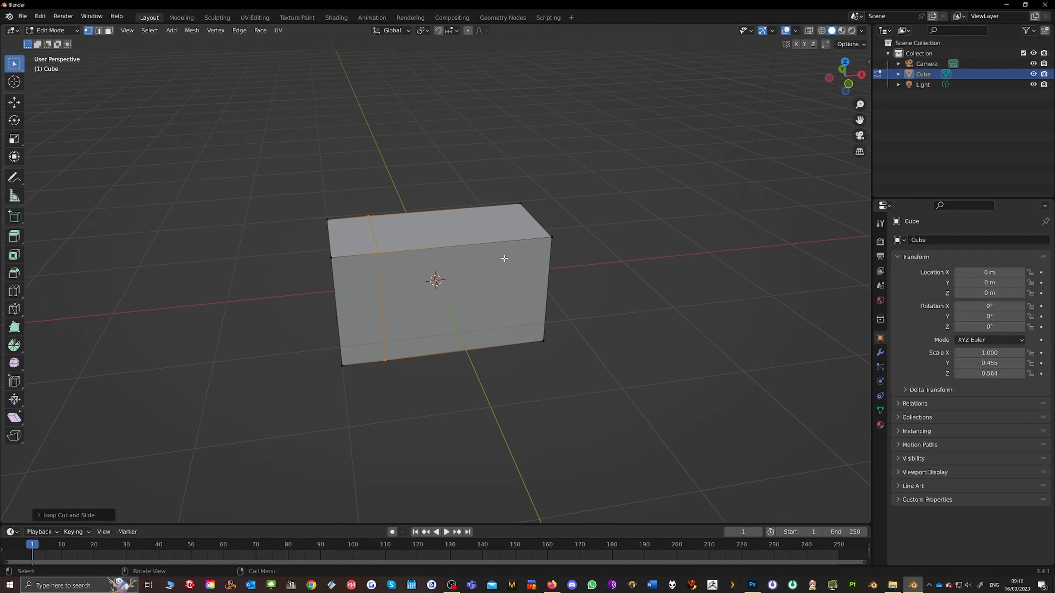
{"action": "key", "text": "ctrl+r"}
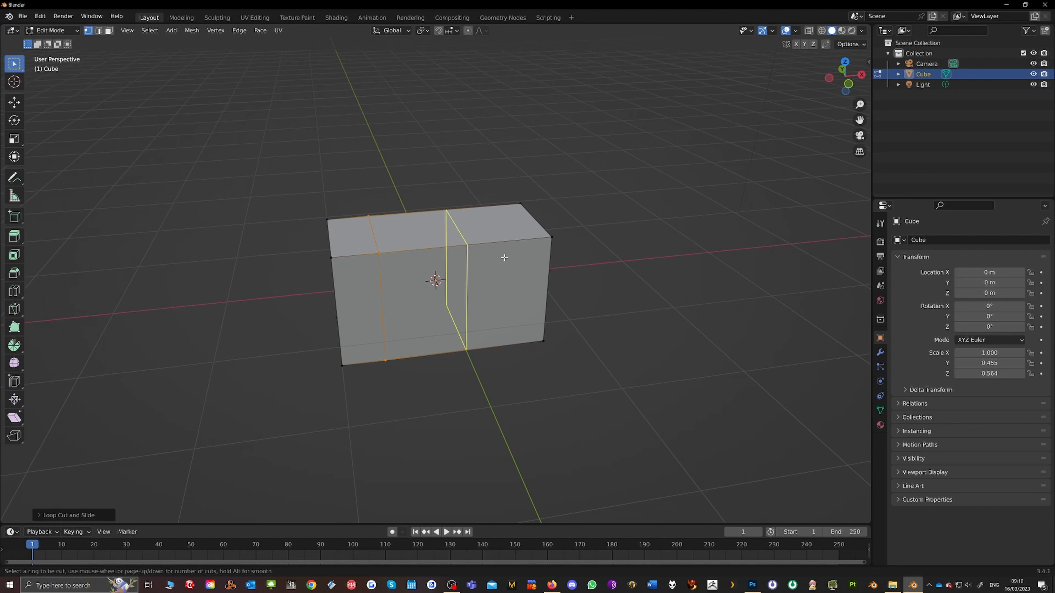
{"action": "left_click", "coordinate": [505, 258]}
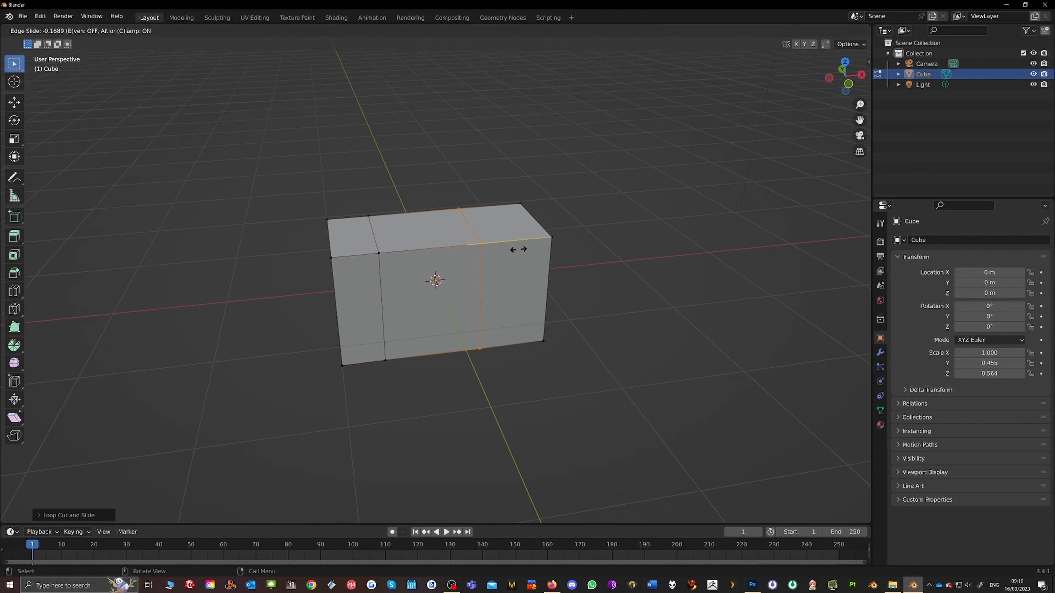
{"action": "left_click", "coordinate": [551, 241]}
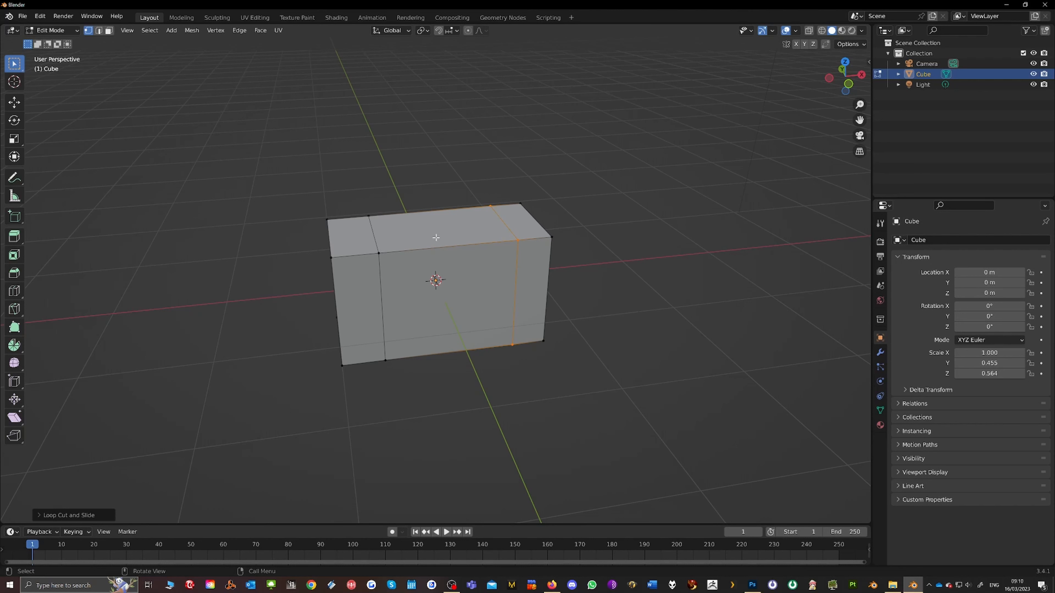
- Try different numbers of loop cuts between the two end loops, place a centred cut, and undo it
{"action": "key", "text": "ctrl+r"}
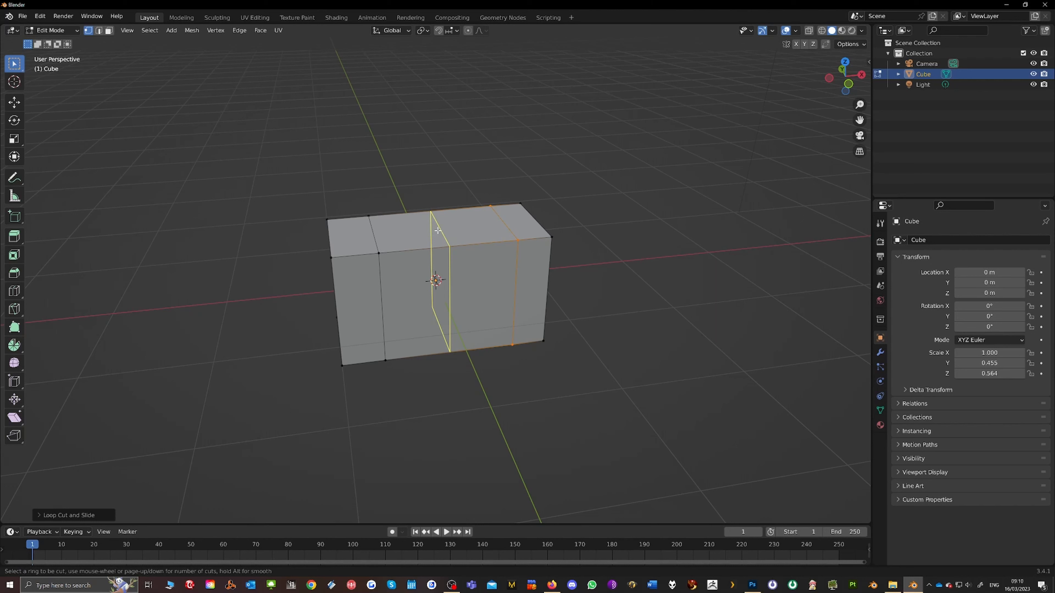
{"action": "scroll", "coordinate": [439, 230], "scroll_direction": "up", "scroll_amount": 4}
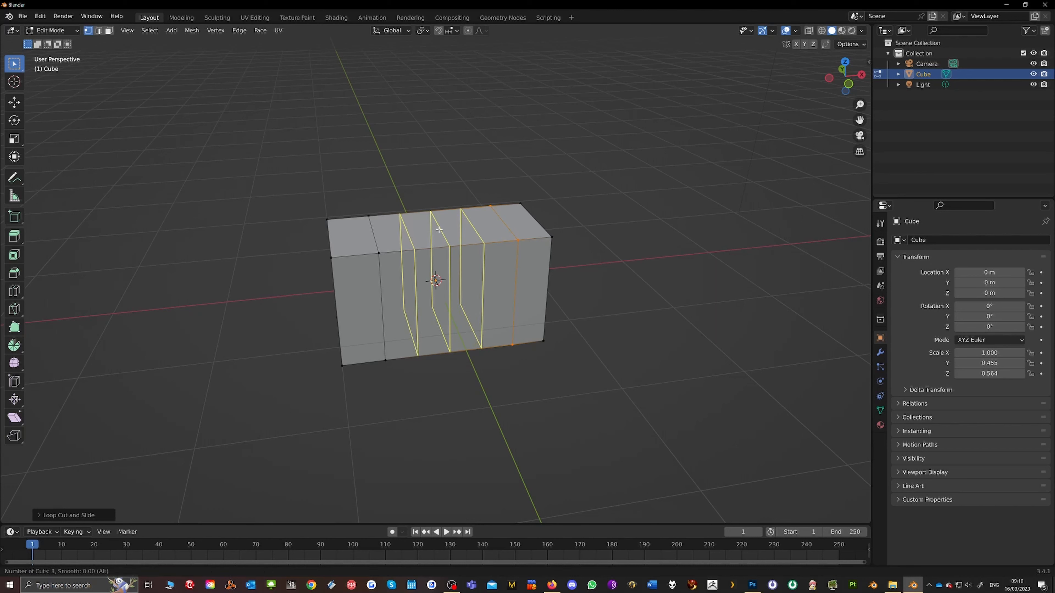
{"action": "scroll", "coordinate": [439, 230], "scroll_direction": "up", "scroll_amount": 15}
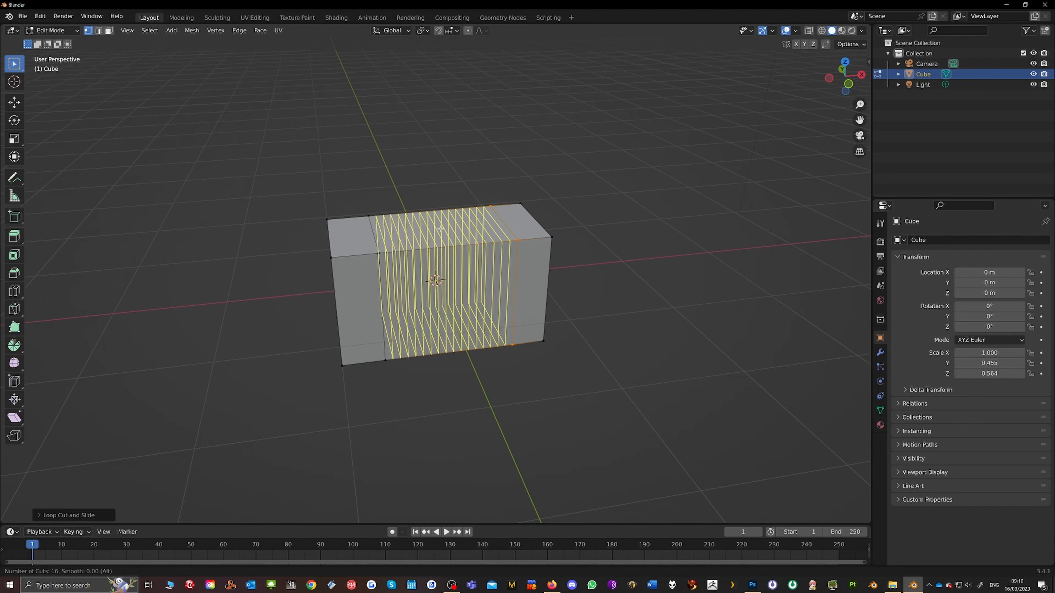
{"action": "scroll", "coordinate": [442, 228], "scroll_direction": "down", "scroll_amount": 19}
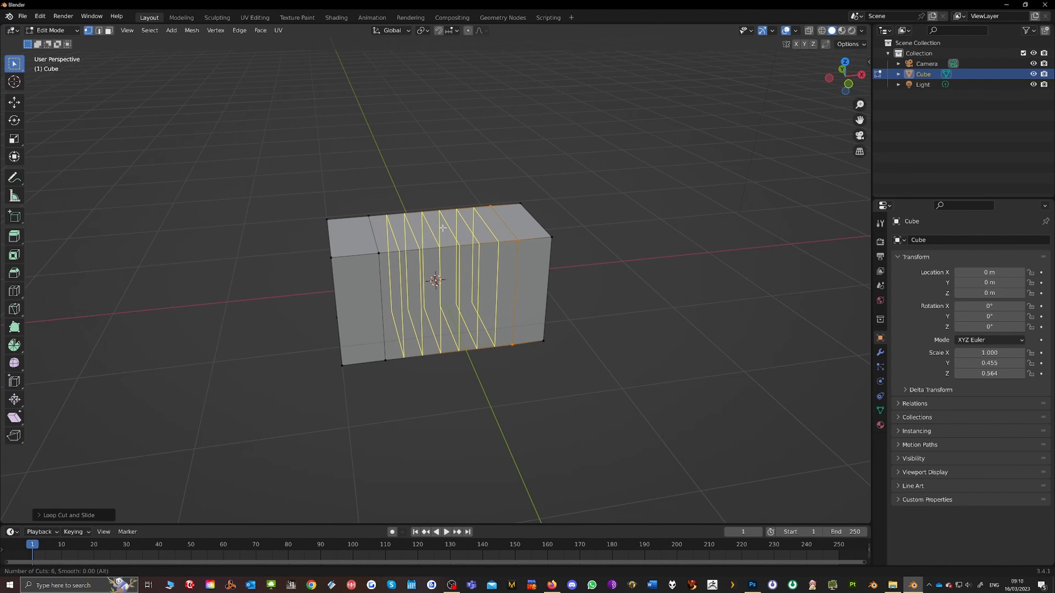
{"action": "left_click", "coordinate": [443, 228]}
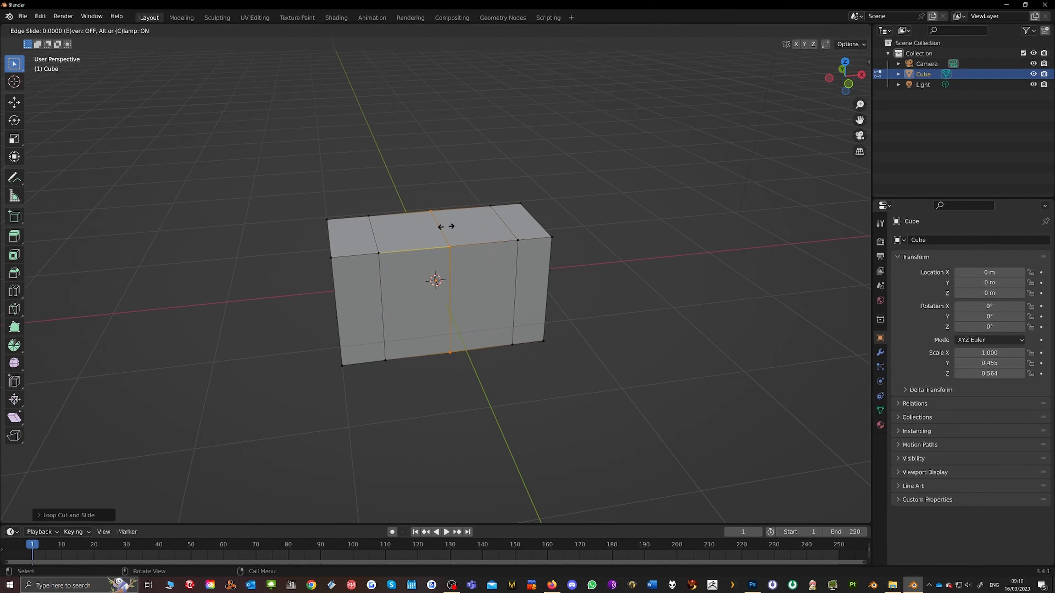
{"action": "left_click", "coordinate": [446, 227]}
{"action": "key", "text": "ctrl+z"}
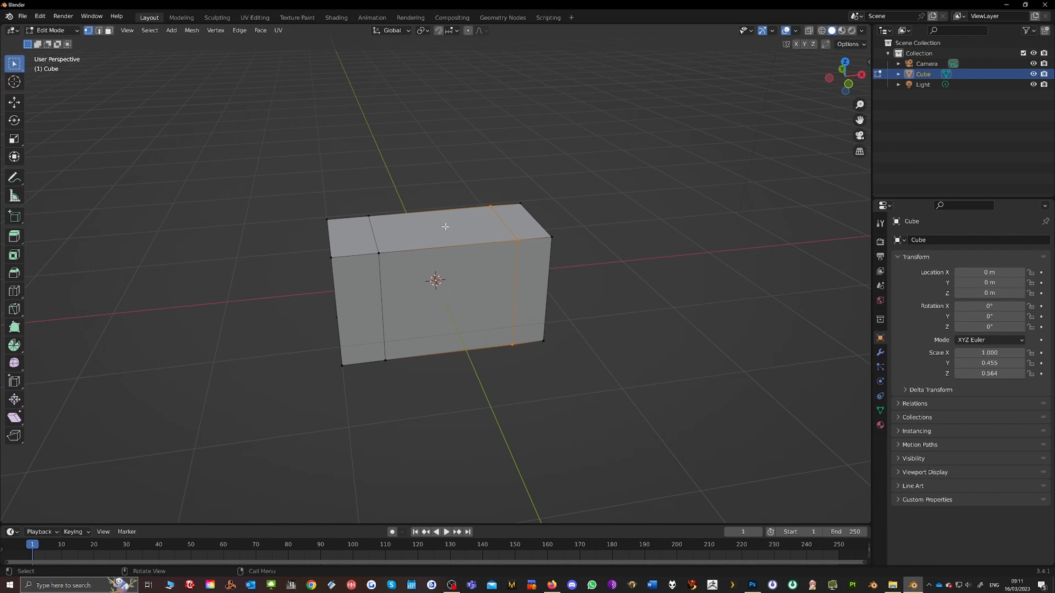
- Add two loop cuts running lengthwise along the box, sliding one close to each long side
{"action": "middle_click_drag", "start_coordinate": [306, 146], "coordinate": [370, 179]}
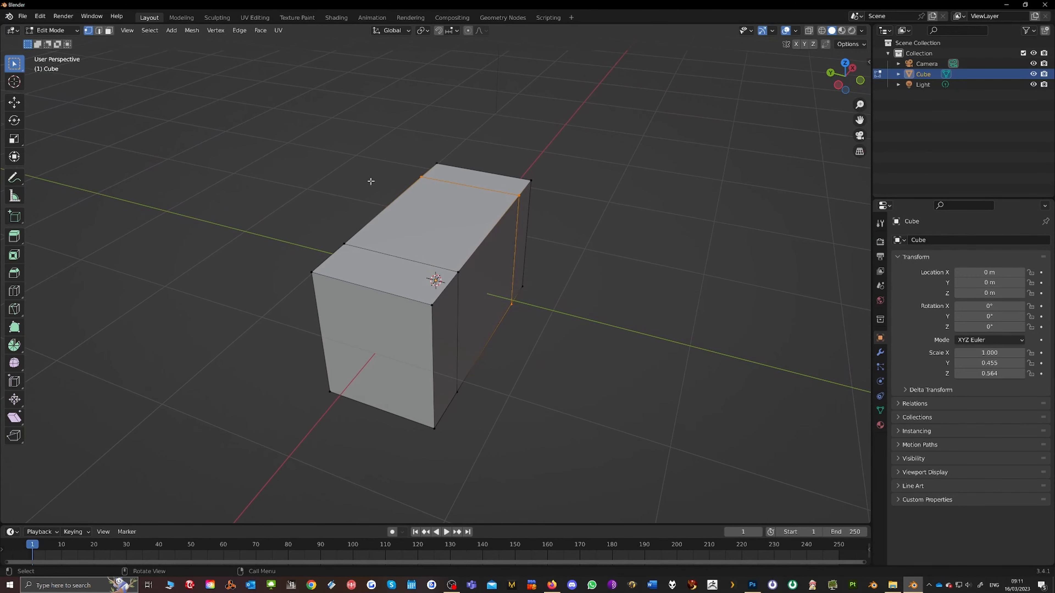
{"action": "key", "text": "ctrl+r"}
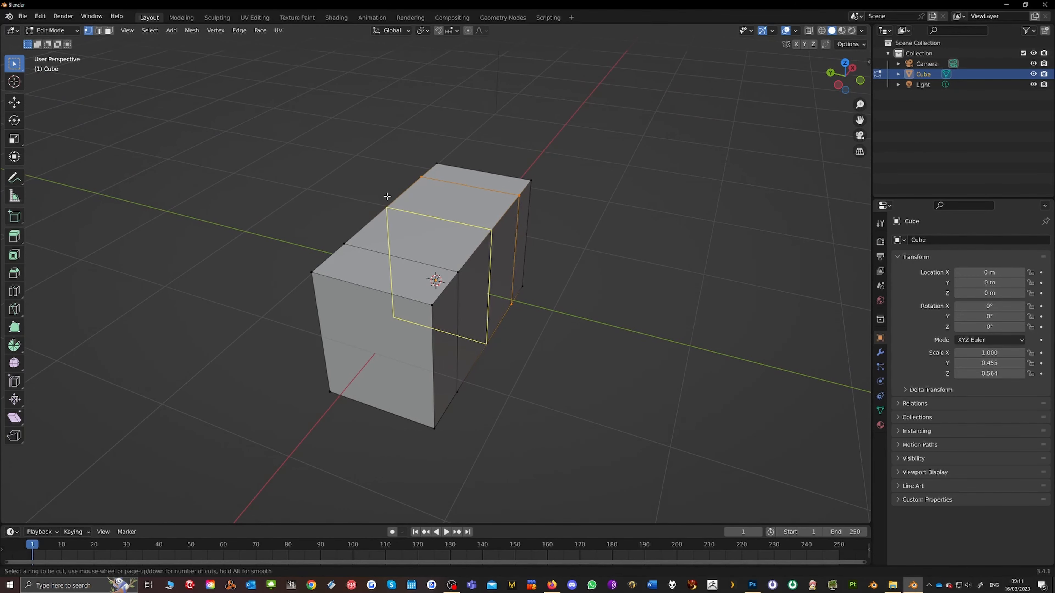
{"action": "left_click", "coordinate": [466, 167]}
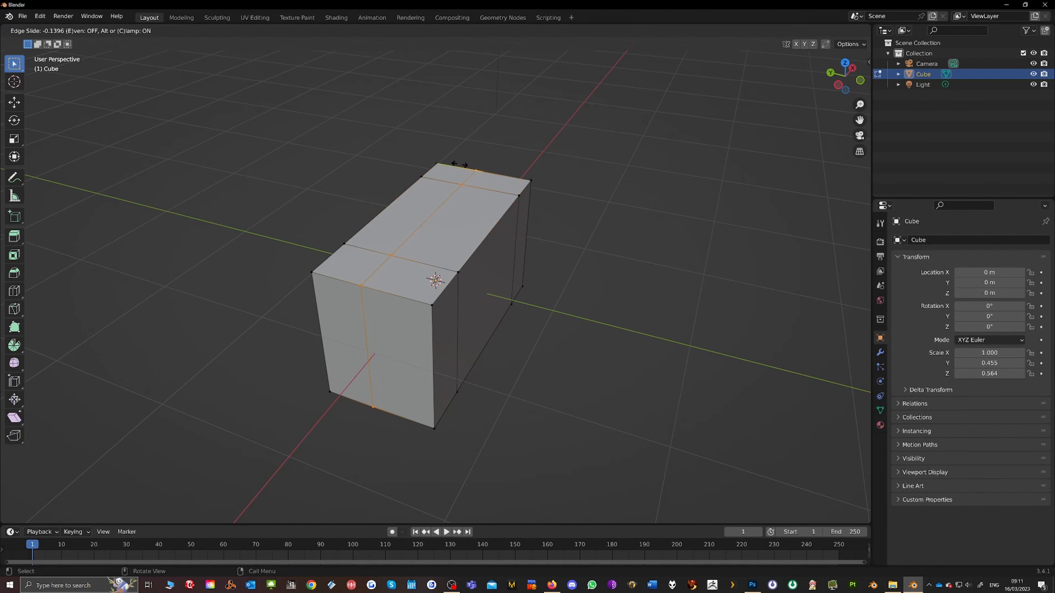
{"action": "left_click", "coordinate": [446, 160]}
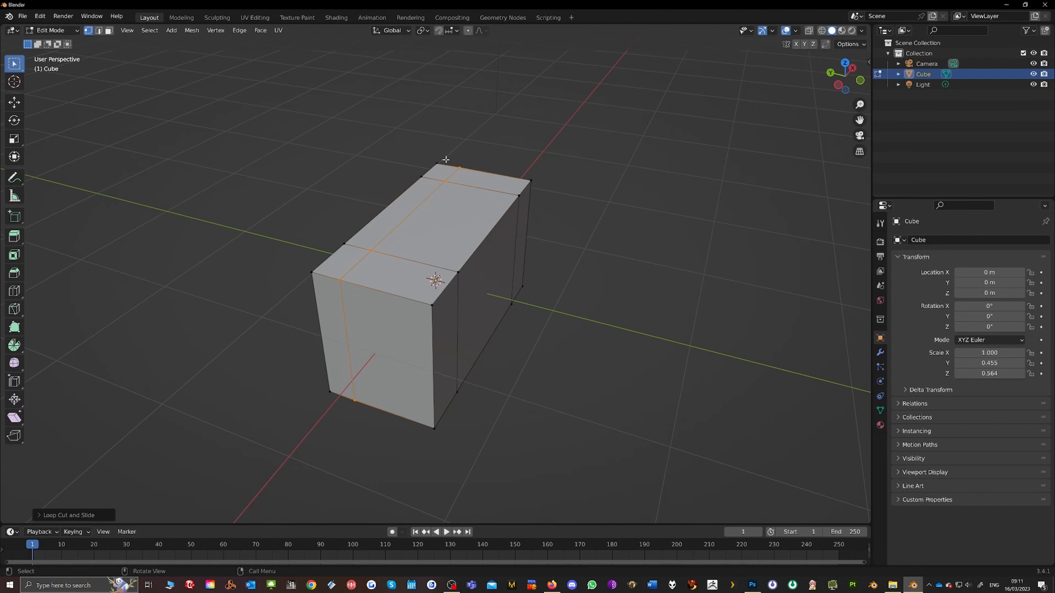
{"action": "key", "text": "ctrl+r"}
{"action": "left_click", "coordinate": [497, 177]}
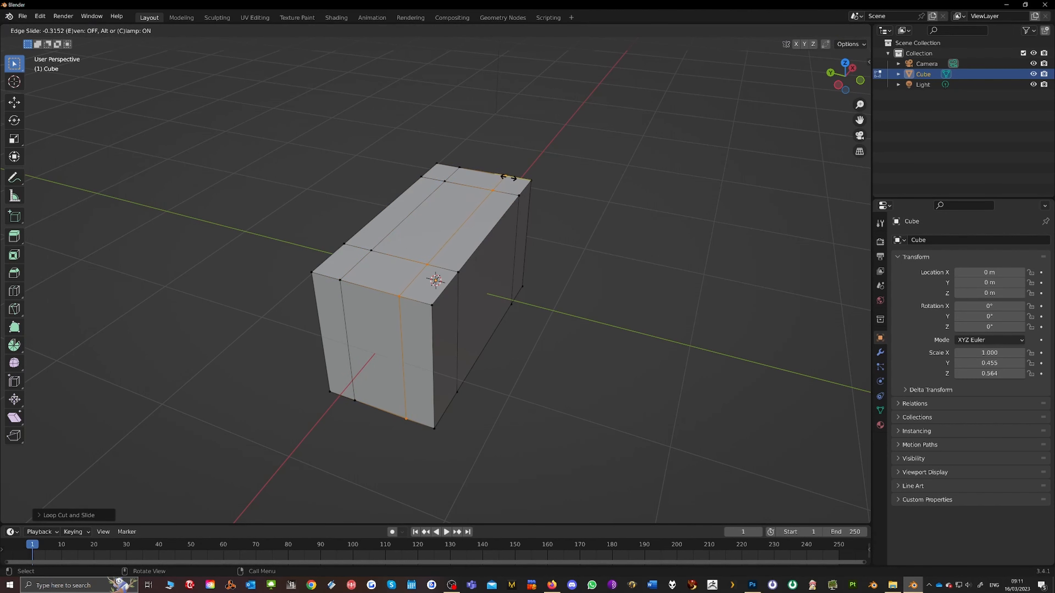
{"action": "left_click", "coordinate": [506, 177]}
- Switch to face selection and select the four small corner faces on the underside of the box
{"action": "middle_click_drag", "start_coordinate": [548, 300], "coordinate": [511, 291]}
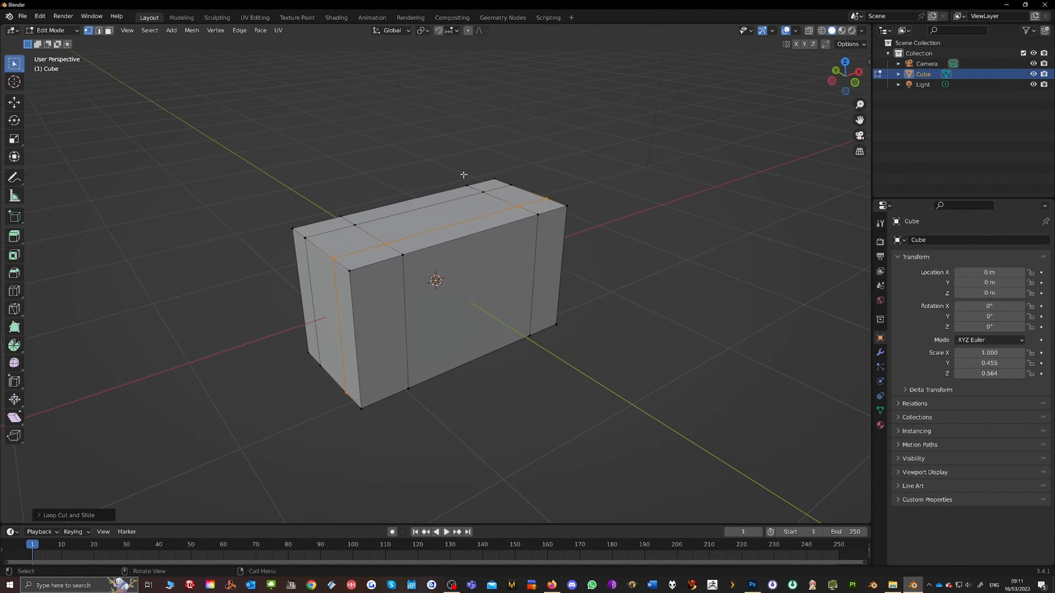
{"action": "middle_click_drag", "start_coordinate": [367, 309], "coordinate": [348, 220]}
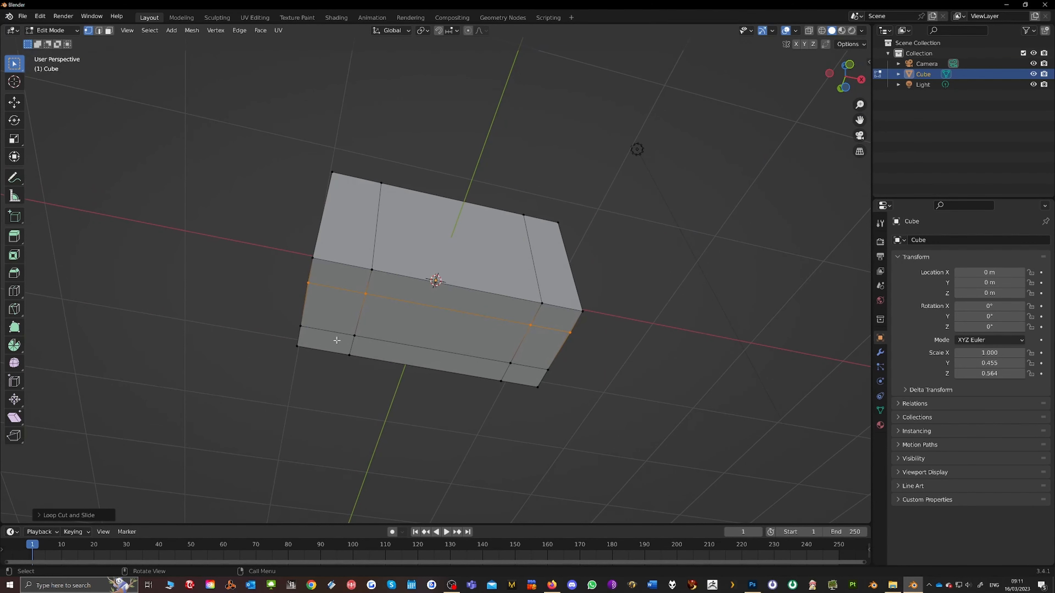
{"action": "left_click", "coordinate": [108, 30]}
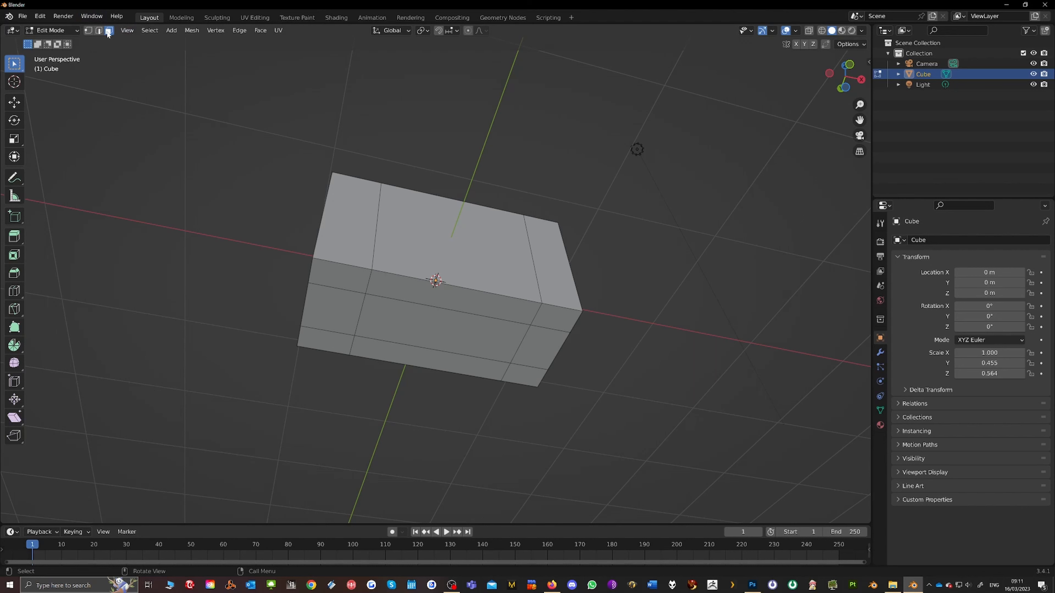
{"action": "left_click", "coordinate": [345, 278]}
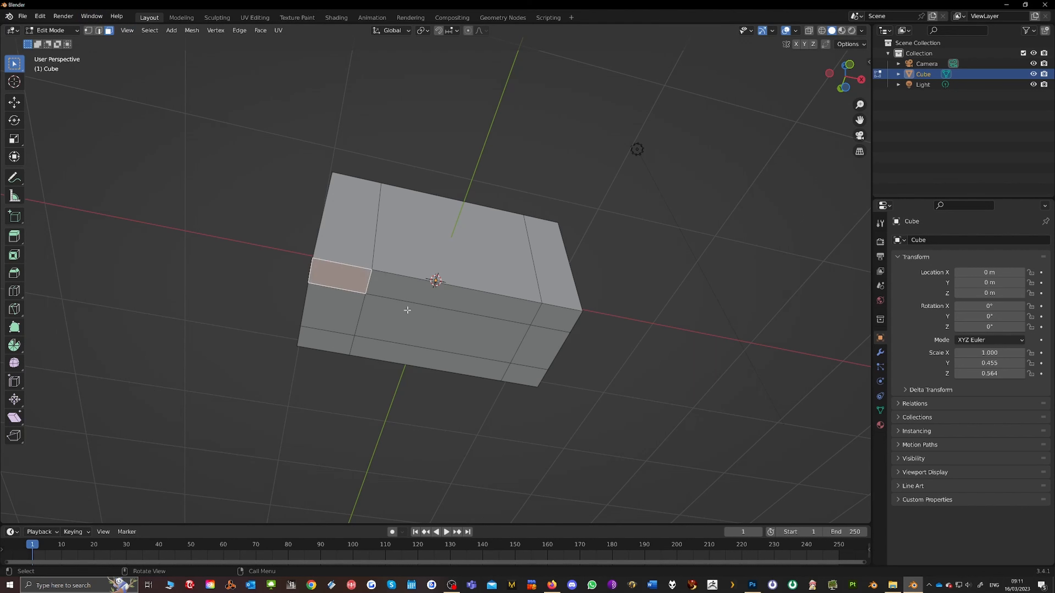
{"action": "left_click", "coordinate": [435, 324]}
{"action": "left_click", "coordinate": [423, 298]}
{"action": "left_click", "coordinate": [342, 278]}
{"action": "left_click", "coordinate": [330, 339], "text": "shift"}
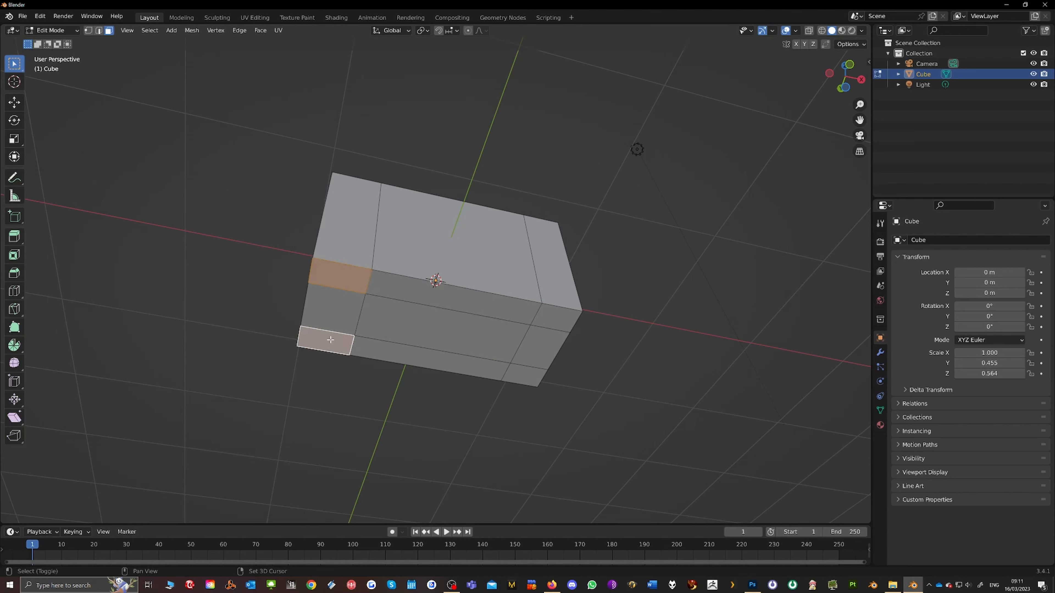
{"action": "left_click", "coordinate": [523, 373], "text": "shift"}
{"action": "left_click", "coordinate": [553, 313], "text": "shift"}
{"action": "middle_click_drag", "start_coordinate": [552, 312], "coordinate": [560, 360]}
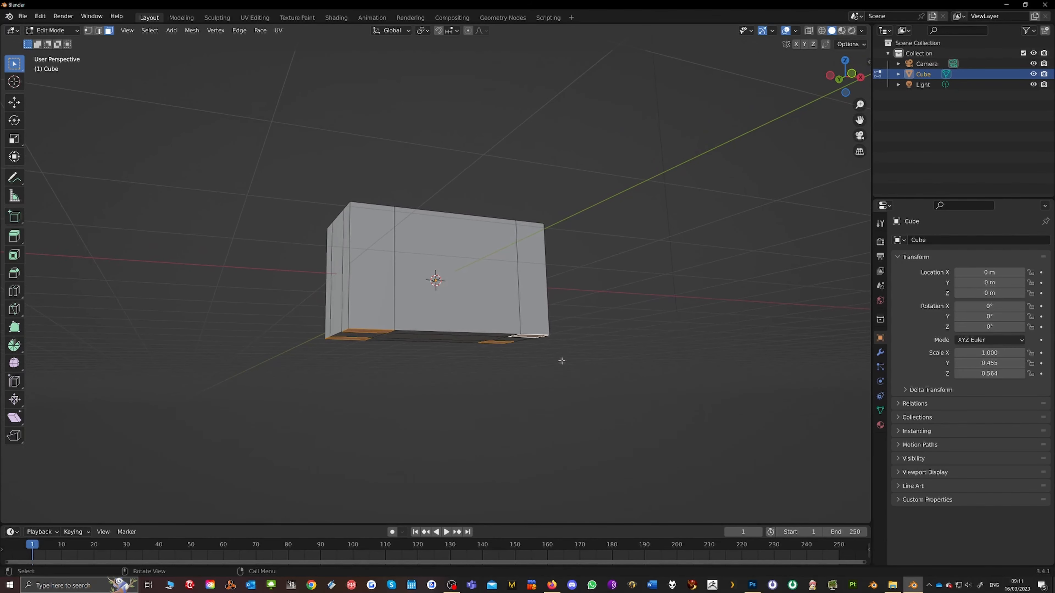
{"action": "scroll", "coordinate": [562, 358], "scroll_direction": "up", "scroll_amount": 1}
{"action": "middle_click_drag", "start_coordinate": [562, 359], "coordinate": [552, 357]}
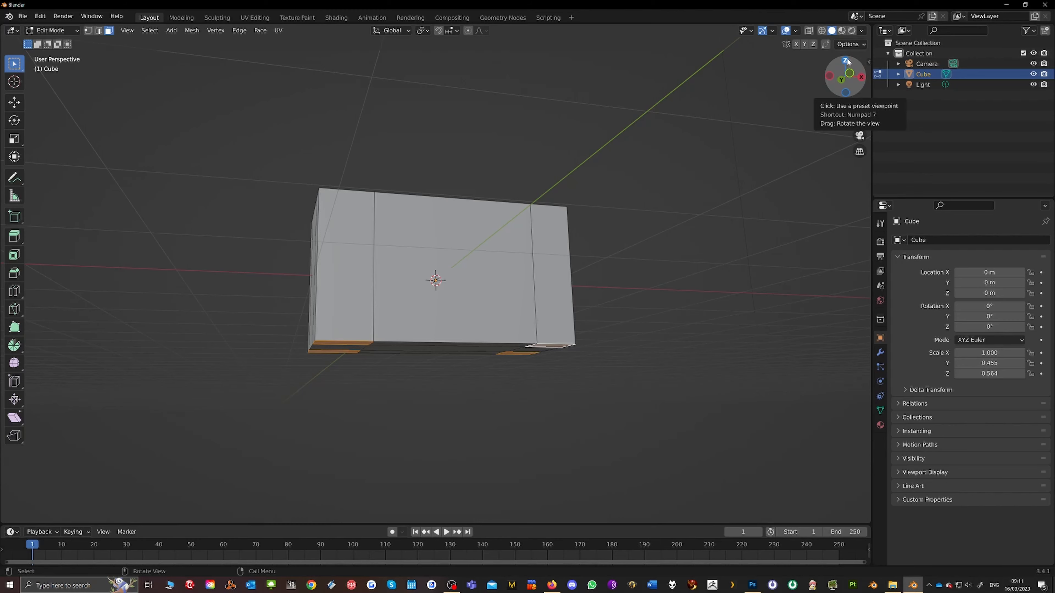
{"action": "left_click_drag", "start_coordinate": [849, 70], "coordinate": [724, 205]}
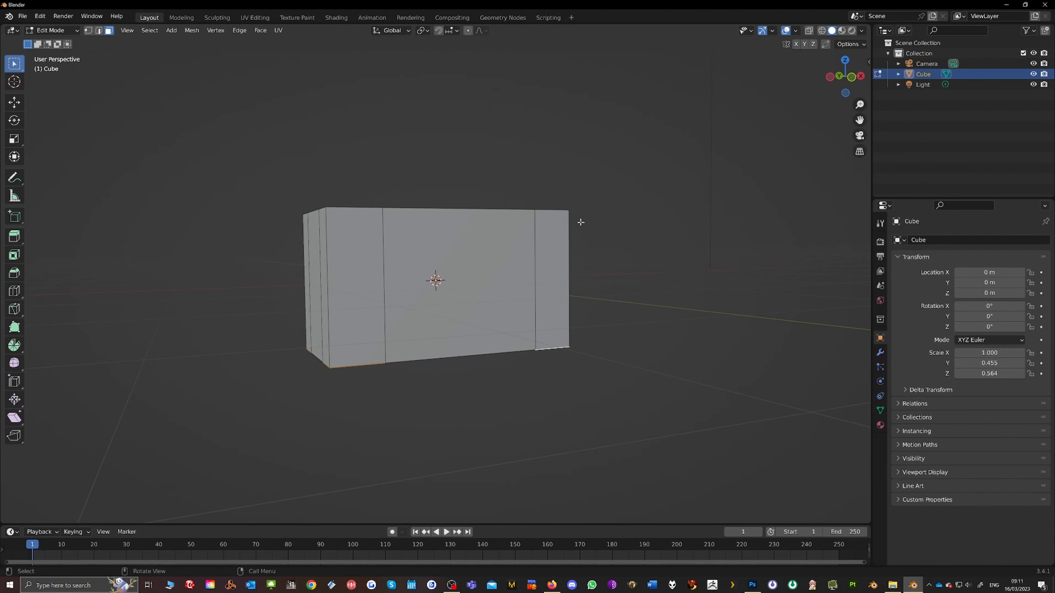
{"action": "middle_click_drag", "start_coordinate": [581, 222], "coordinate": [578, 205]}
{"action": "scroll", "coordinate": [579, 204], "scroll_direction": "up", "scroll_amount": 1}
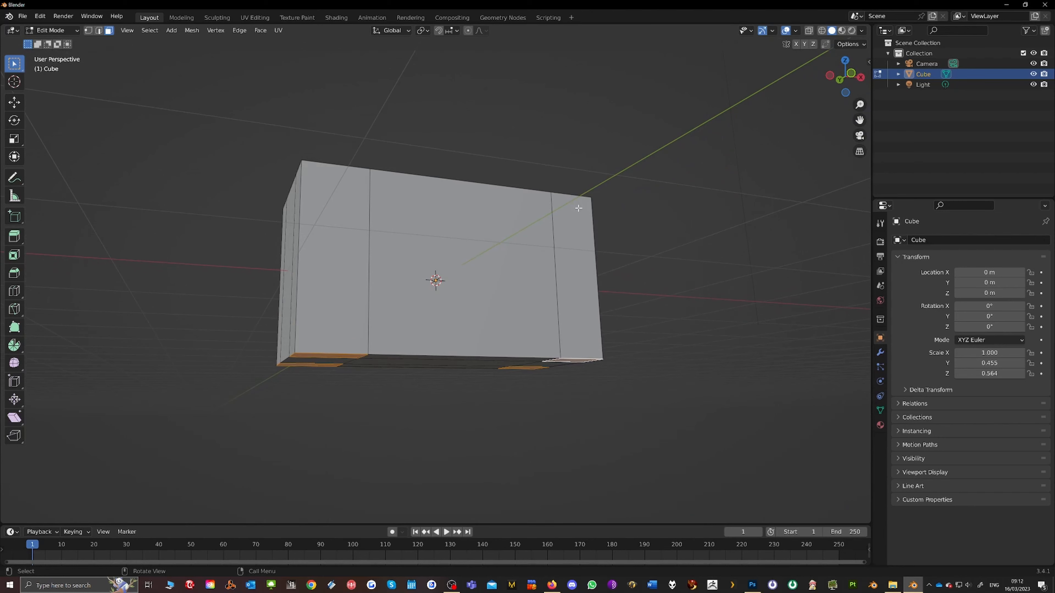
- Extrude the four selected underside corner faces straight down along Z by about 0.68 m to form the legs
{"action": "key", "text": "e"}
{"action": "key", "text": "z"}
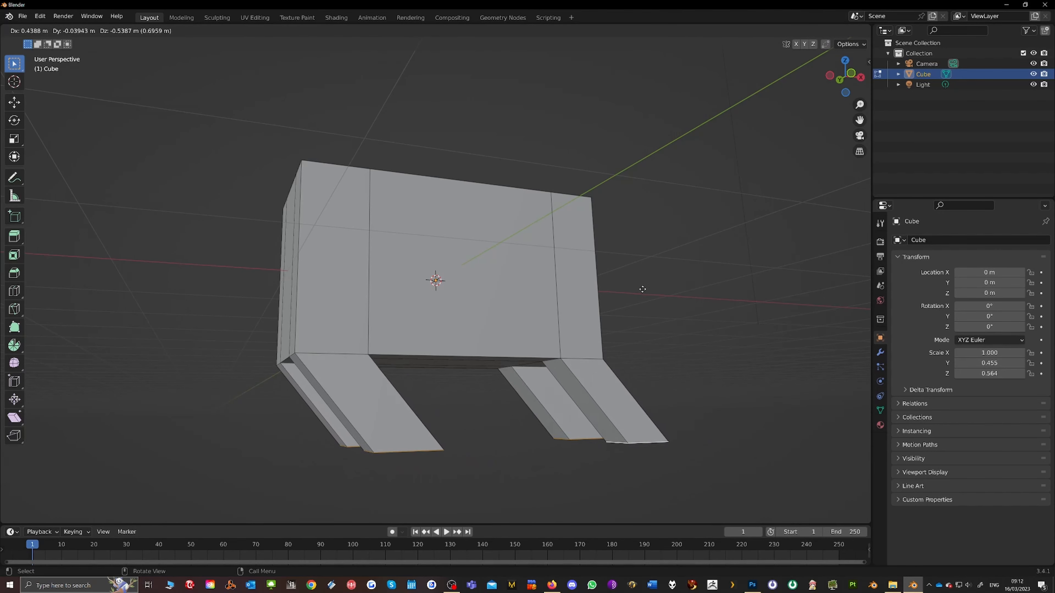
{"action": "key", "text": "z"}
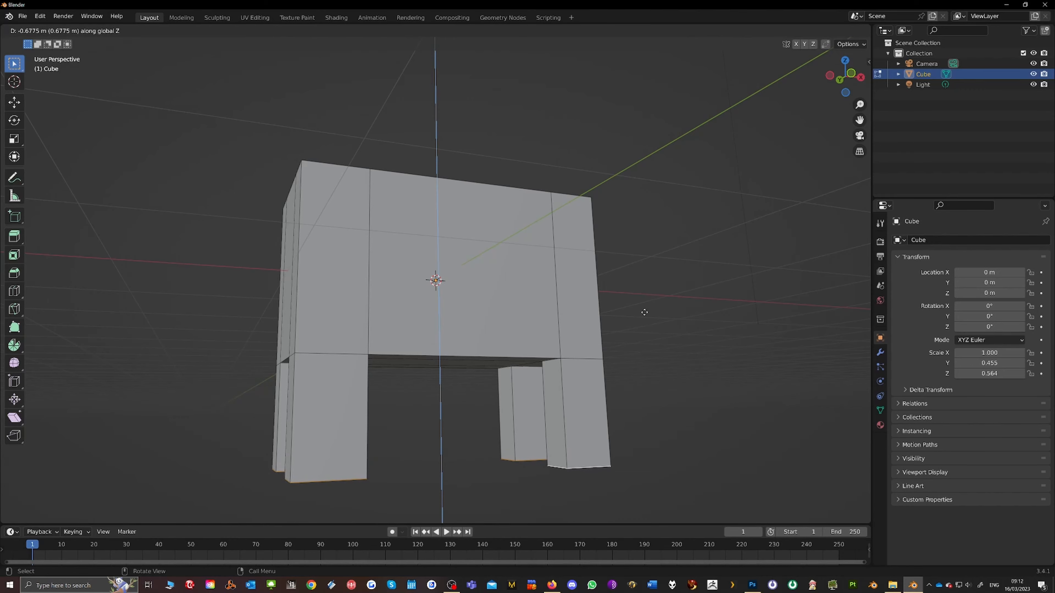
{"action": "left_click", "coordinate": [644, 311]}
{"action": "middle_click_drag", "start_coordinate": [644, 313], "coordinate": [665, 342]}
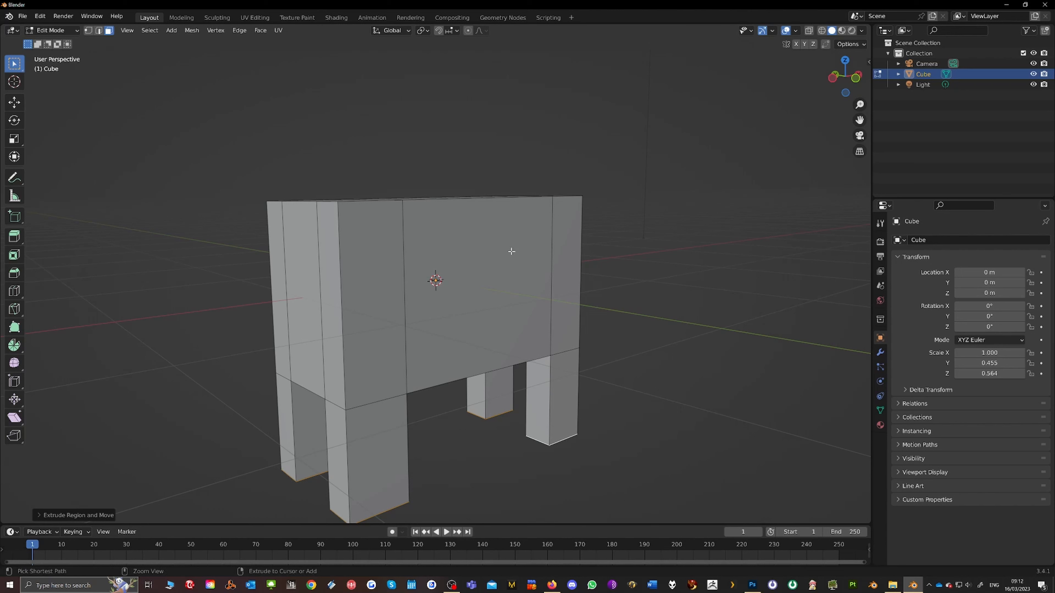
- Add a horizontal loop cut around the body and slide it up above mid-height
{"action": "key", "text": "ctrl+r"}
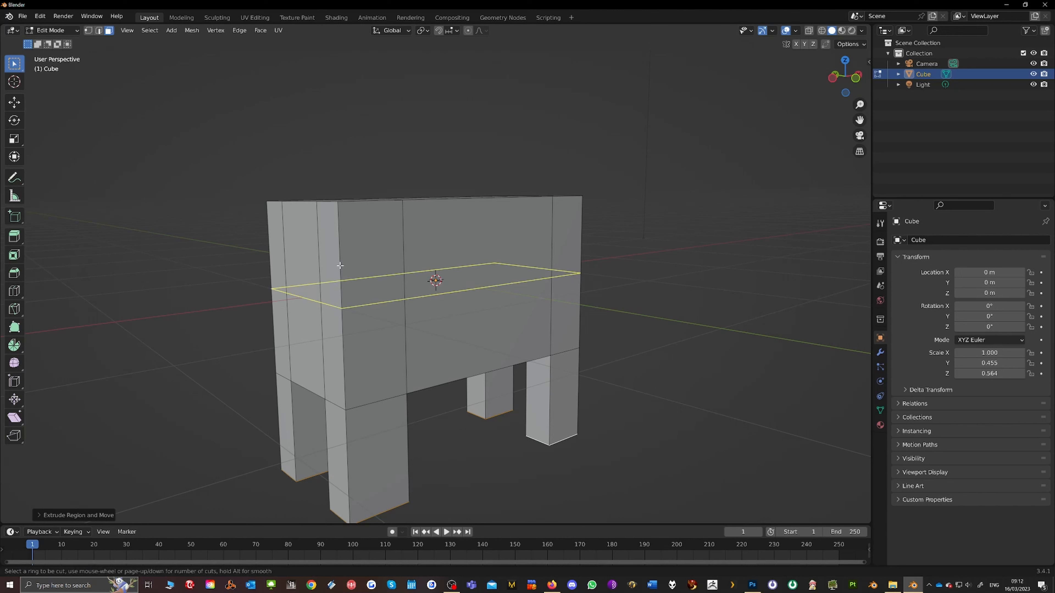
{"action": "left_click", "coordinate": [340, 265]}
{"action": "left_click", "coordinate": [349, 234]}
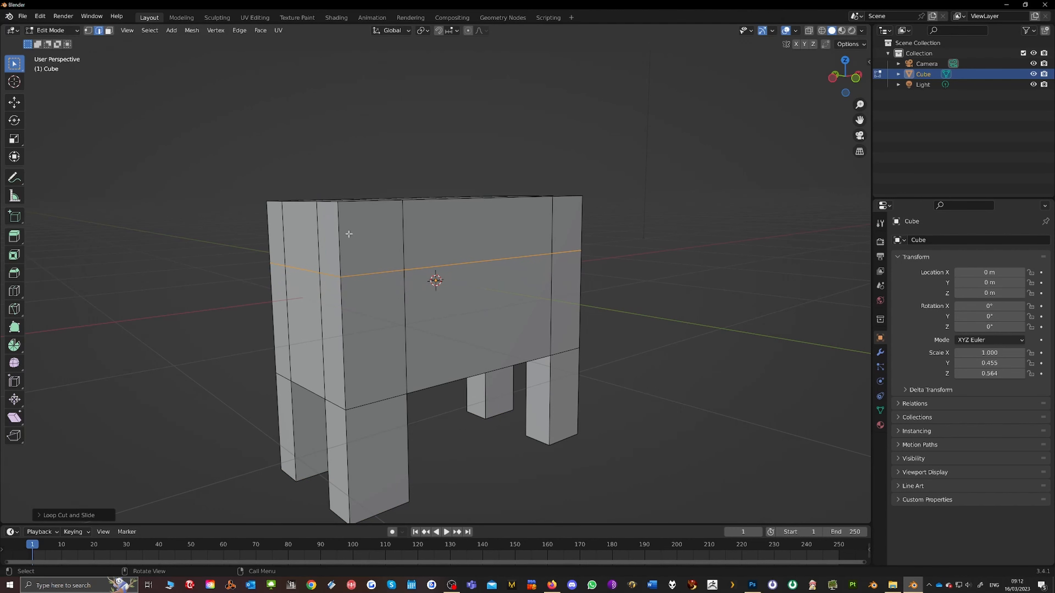
- In face selection mode, select the upper middle face on one short end and move it outward along X by about 0.2 m
{"action": "left_click", "coordinate": [108, 31]}
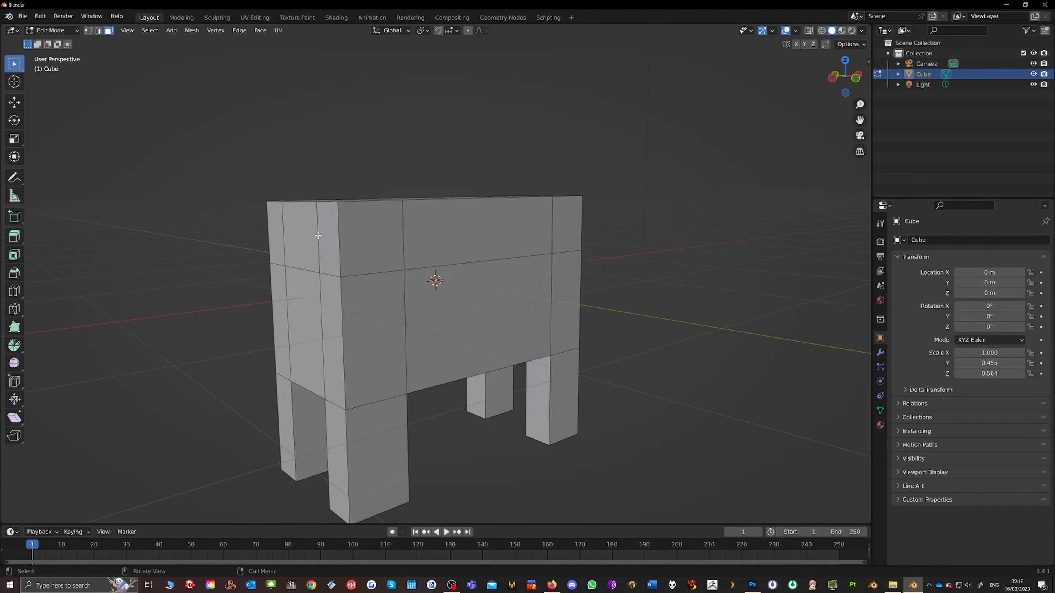
{"action": "left_click", "coordinate": [306, 235]}
{"action": "middle_click_drag", "start_coordinate": [306, 236], "coordinate": [285, 241]}
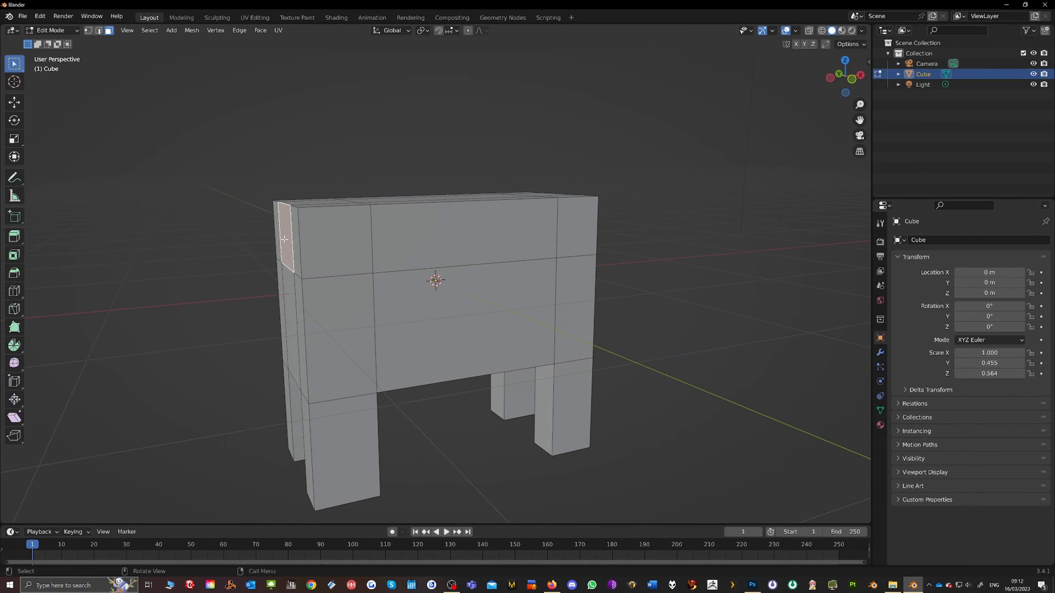
{"action": "scroll", "coordinate": [286, 241], "scroll_direction": "down", "scroll_amount": 3}
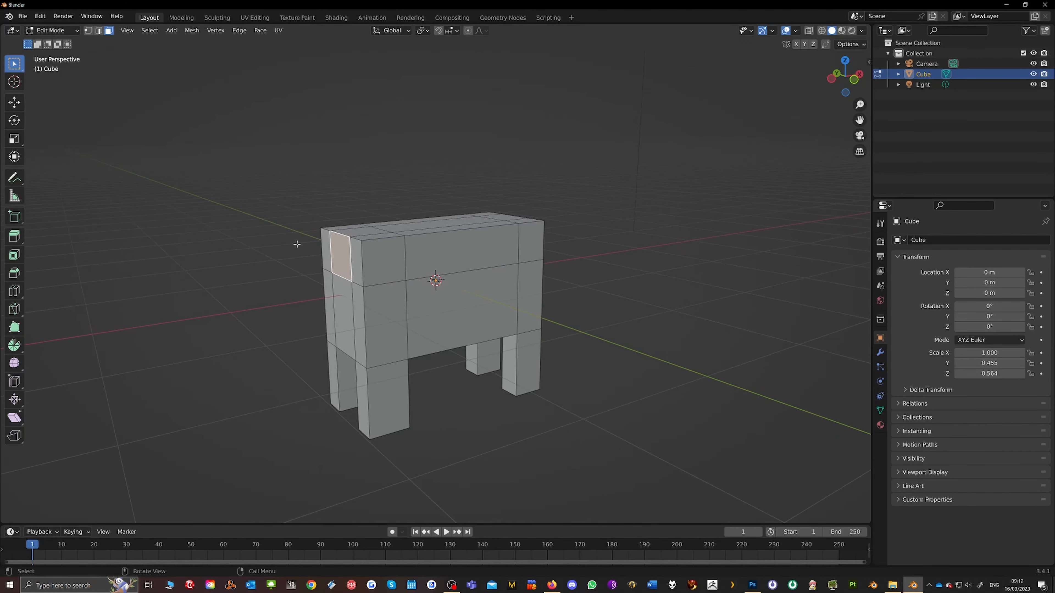
{"action": "middle_click_drag", "start_coordinate": [295, 243], "coordinate": [276, 248]}
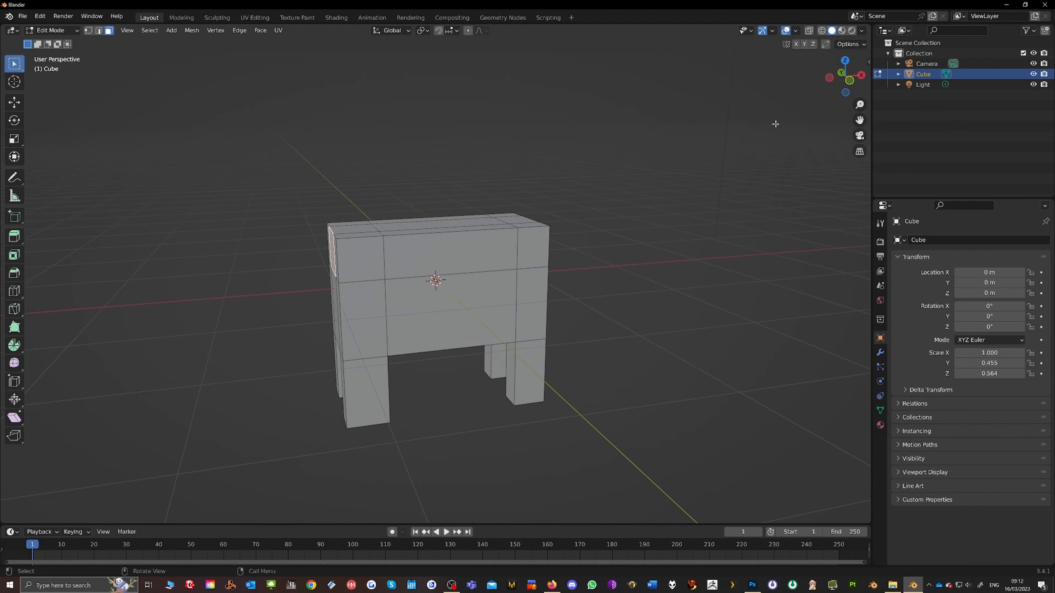
{"action": "middle_click_drag", "start_coordinate": [354, 220], "coordinate": [316, 216]}
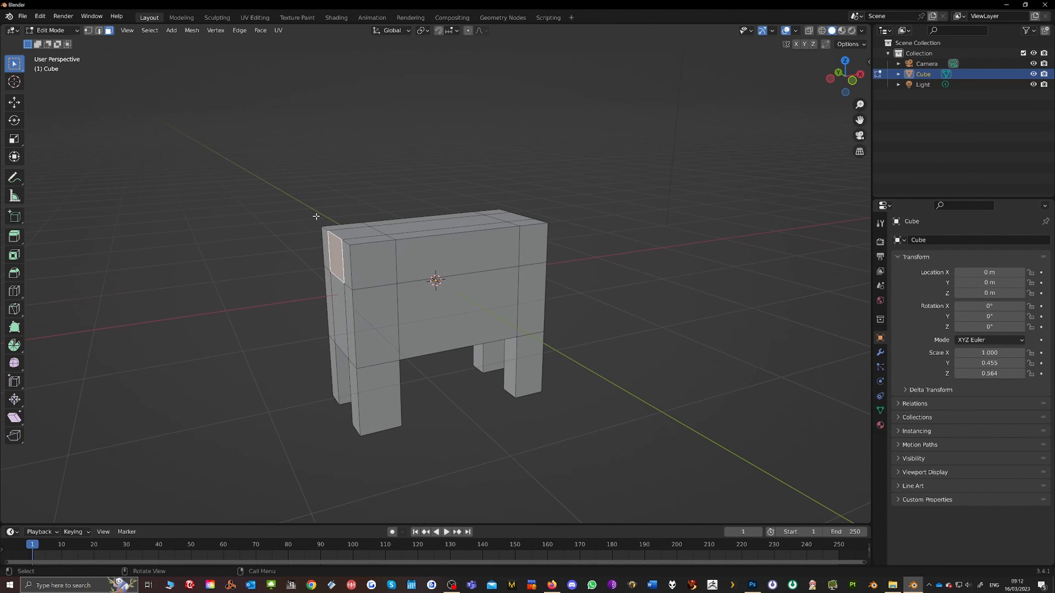
{"action": "key", "text": "g"}
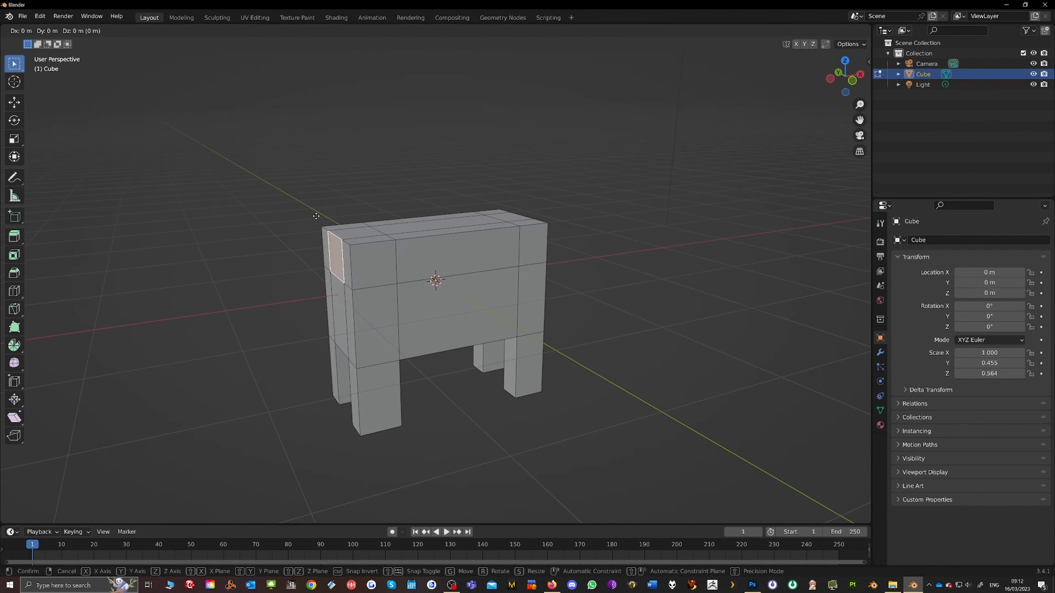
{"action": "key", "text": "x"}
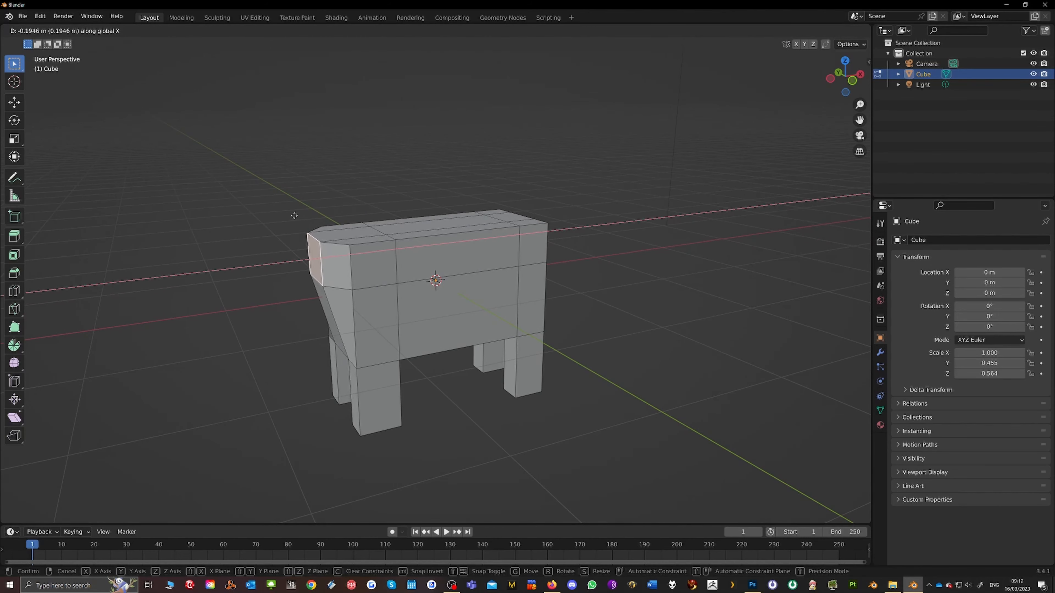
{"action": "left_click", "coordinate": [292, 215]}
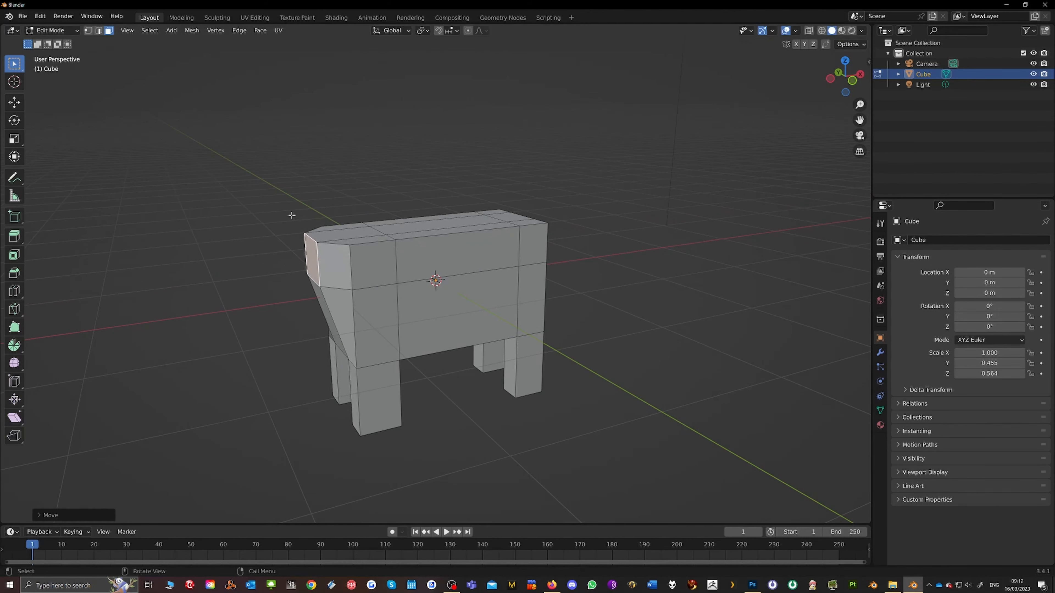
{"action": "mouse_move", "coordinate": [266, 217]}
{"action": "middle_mouse_down"}
{"action": "mouse_move", "coordinate": [249, 203]}
{"action": "mouse_move", "coordinate": [264, 215]}
{"action": "middle_mouse_up"}
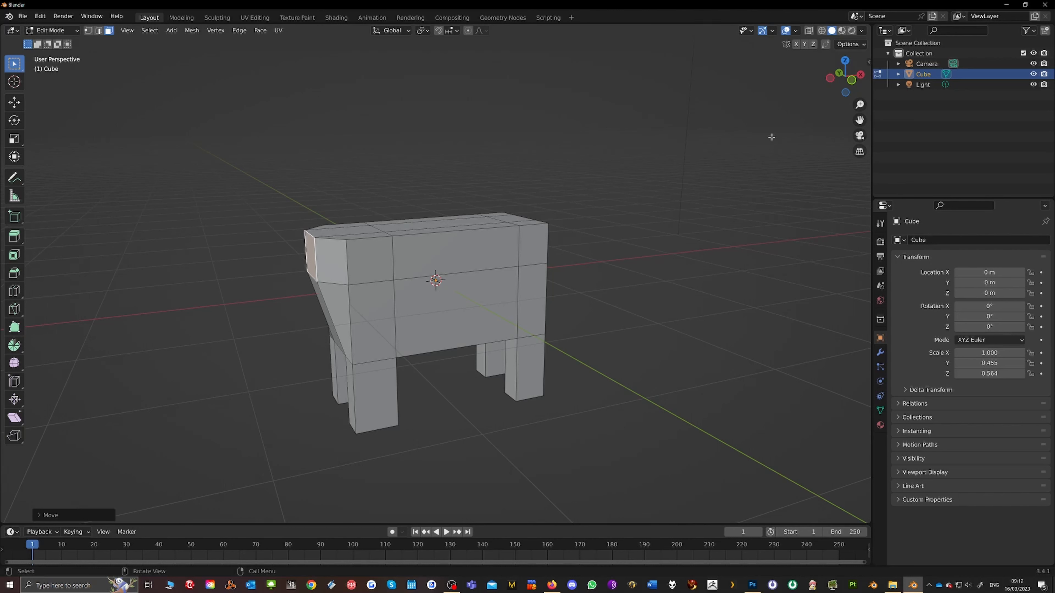
- Extrude the protruding end face outward along X into a head block and select the upper middle face on the opposite end
{"action": "key", "text": "e"}
{"action": "key", "text": "x"}
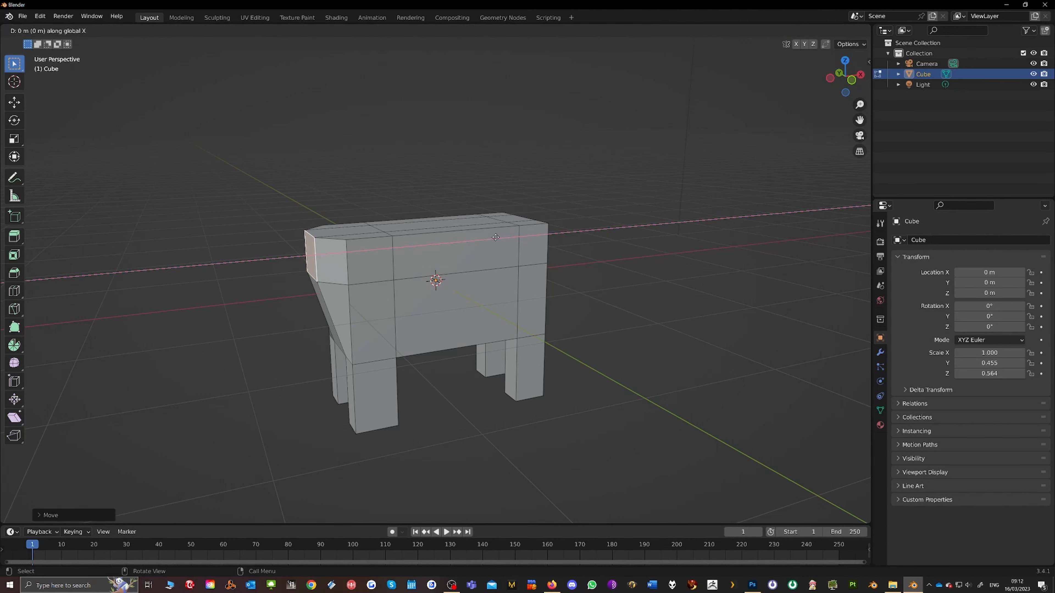
{"action": "left_click", "coordinate": [423, 236]}
{"action": "middle_click_drag", "start_coordinate": [423, 235], "coordinate": [615, 268]}
{"action": "left_click", "coordinate": [492, 255]}
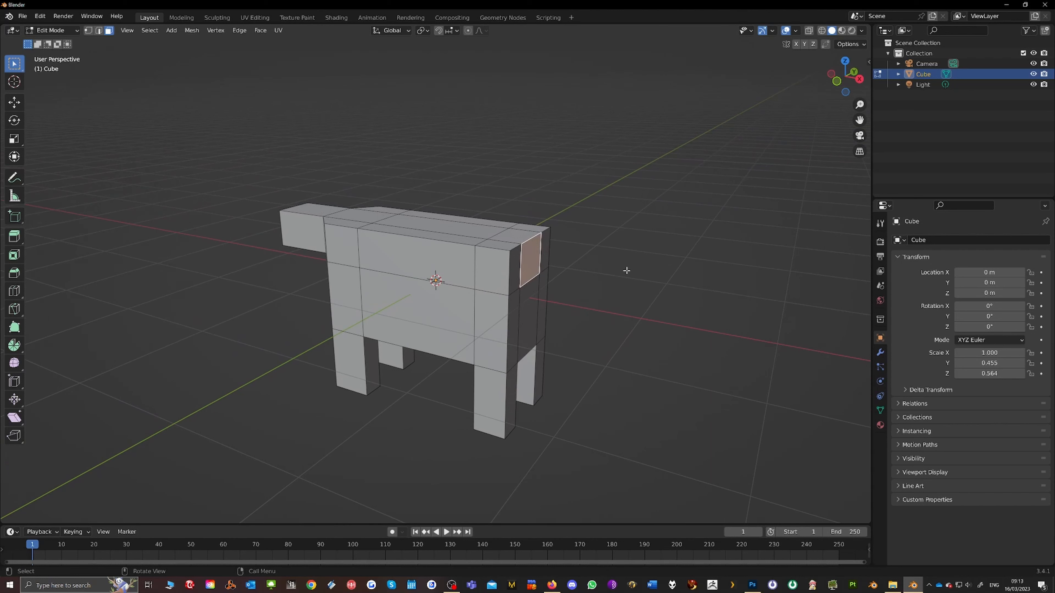
- Try scaling the selected end face down to about half its size and undo the scaling
{"action": "key", "text": "s"}
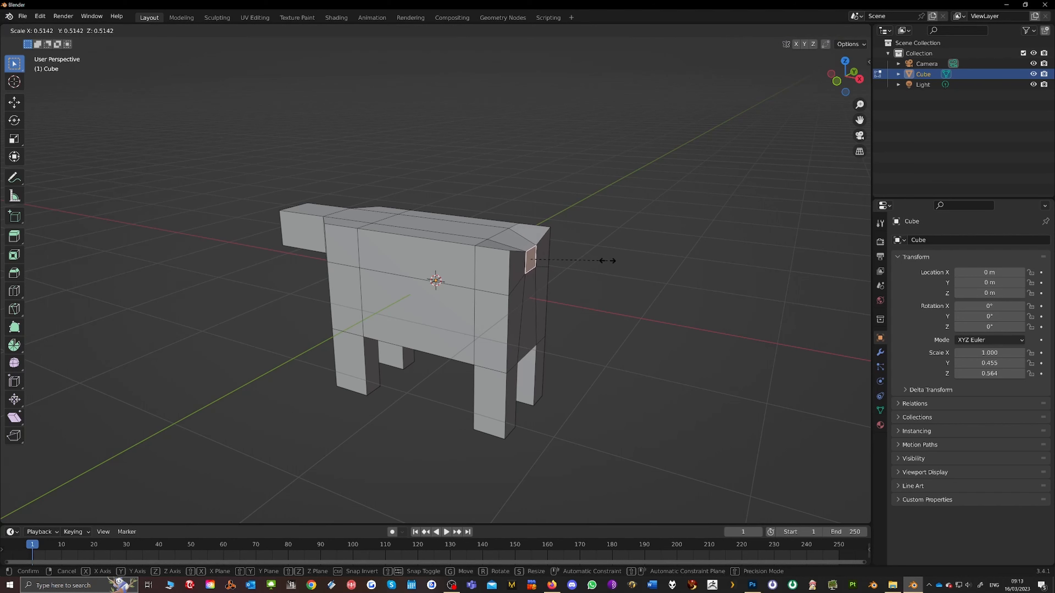
{"action": "left_click", "coordinate": [609, 261]}
{"action": "key", "text": "ctrl+z"}
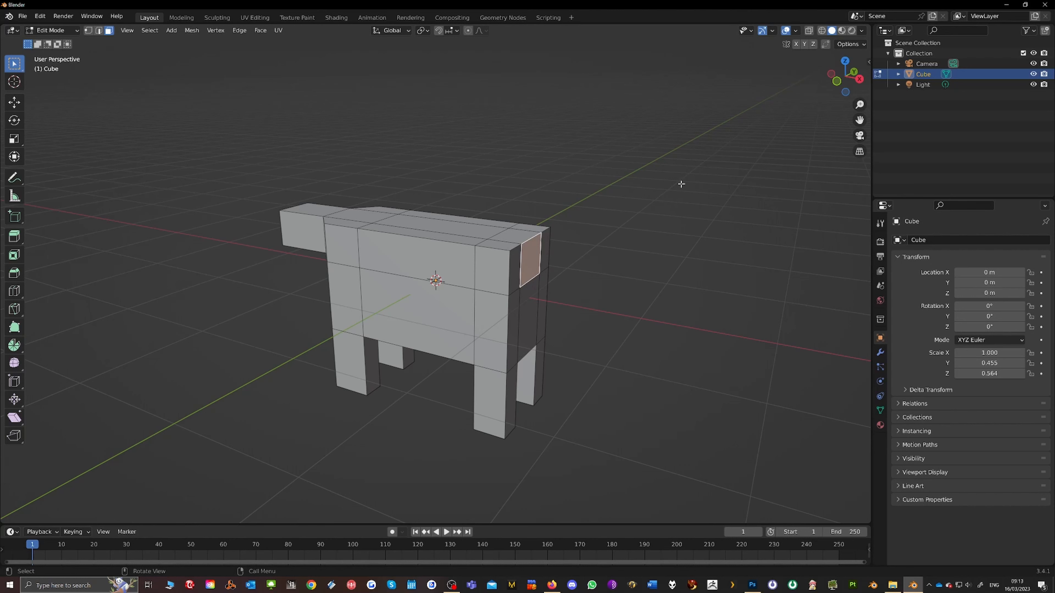
- Inset the selected end face by about 0.23 m and move the small inner face slightly outward
{"action": "key", "text": "i"}
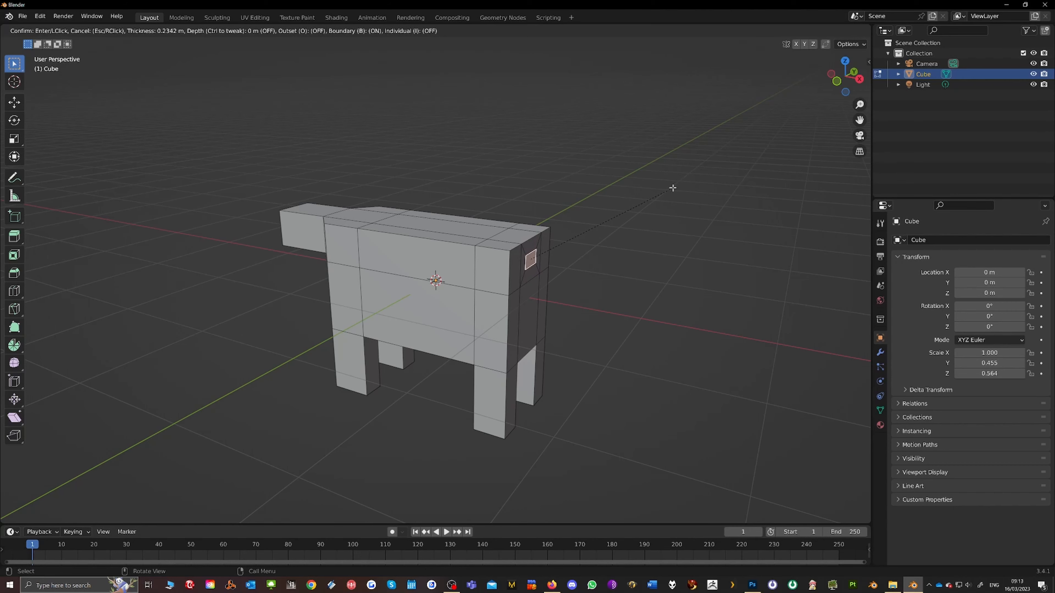
{"action": "left_click", "coordinate": [671, 189]}
{"action": "middle_click_drag", "start_coordinate": [575, 225], "coordinate": [582, 225]}
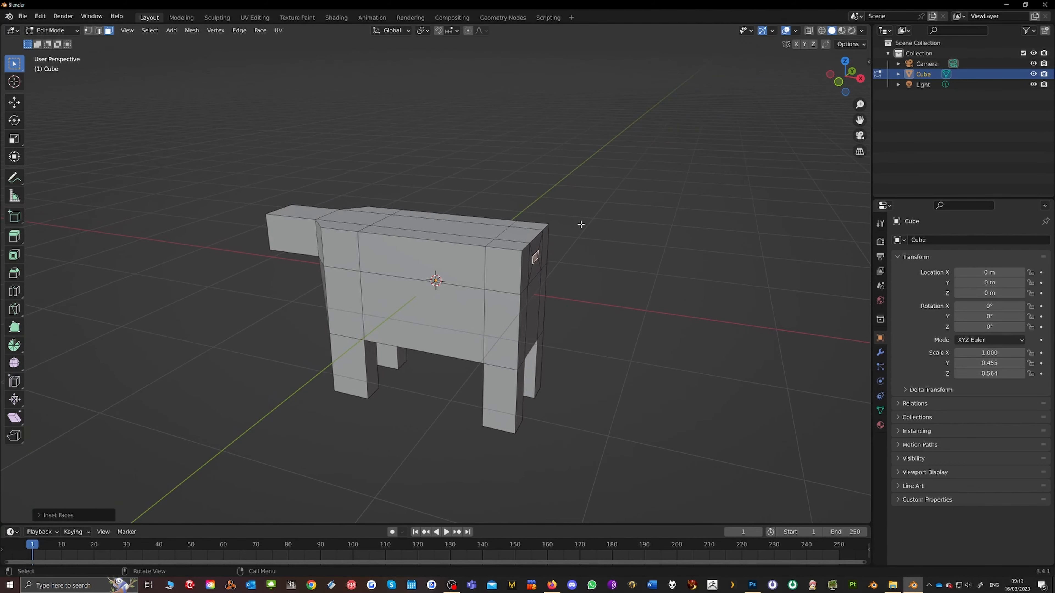
{"action": "key", "text": "g"}
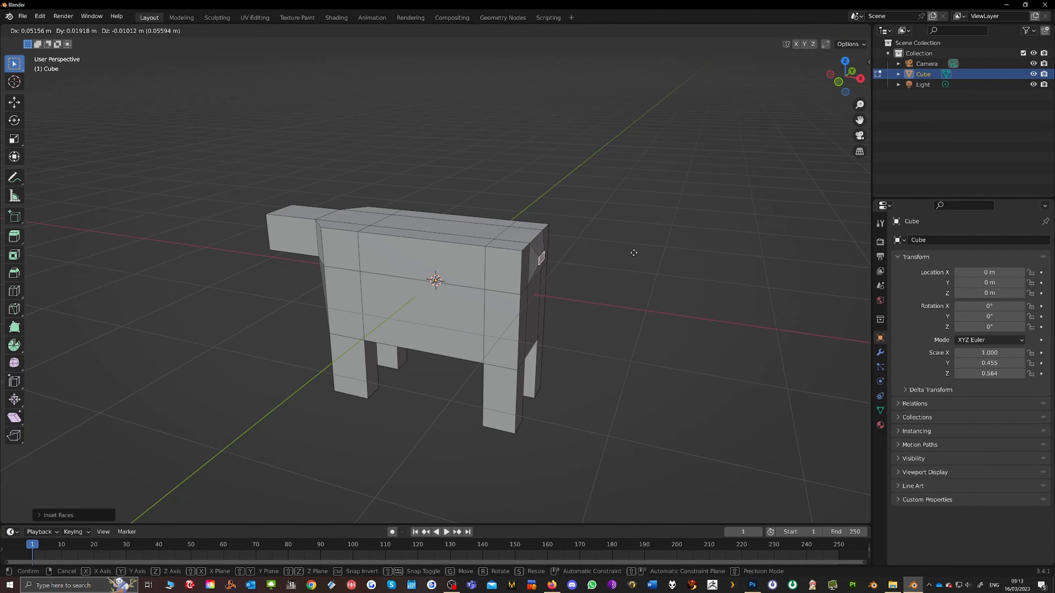
{"action": "left_click", "coordinate": [636, 253]}
- Extrude the small inner face outward along its normal into a long, thin tail
{"action": "key", "text": "e"}
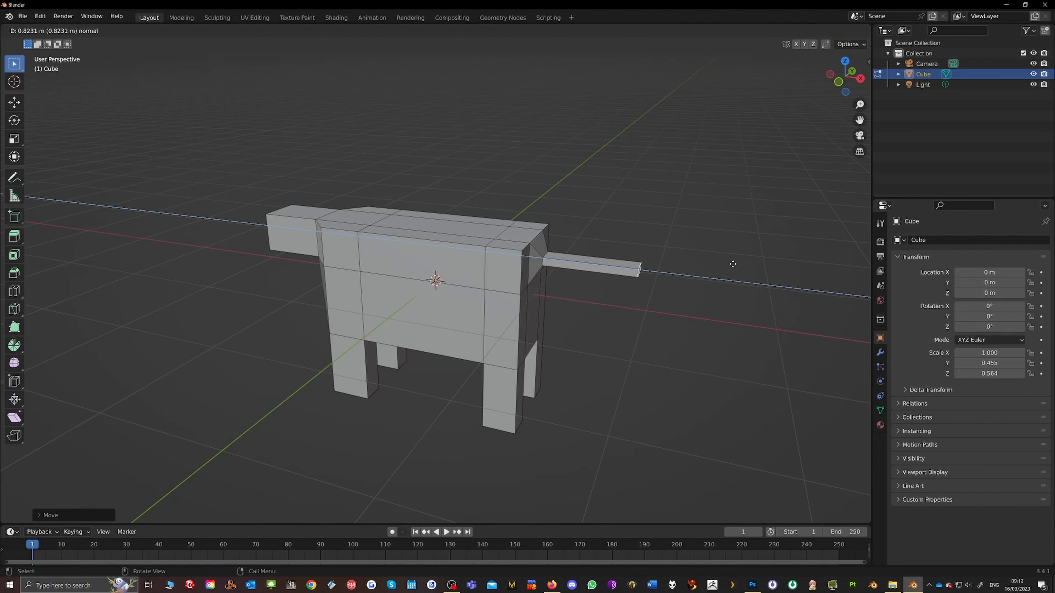
{"action": "left_click", "coordinate": [763, 268]}
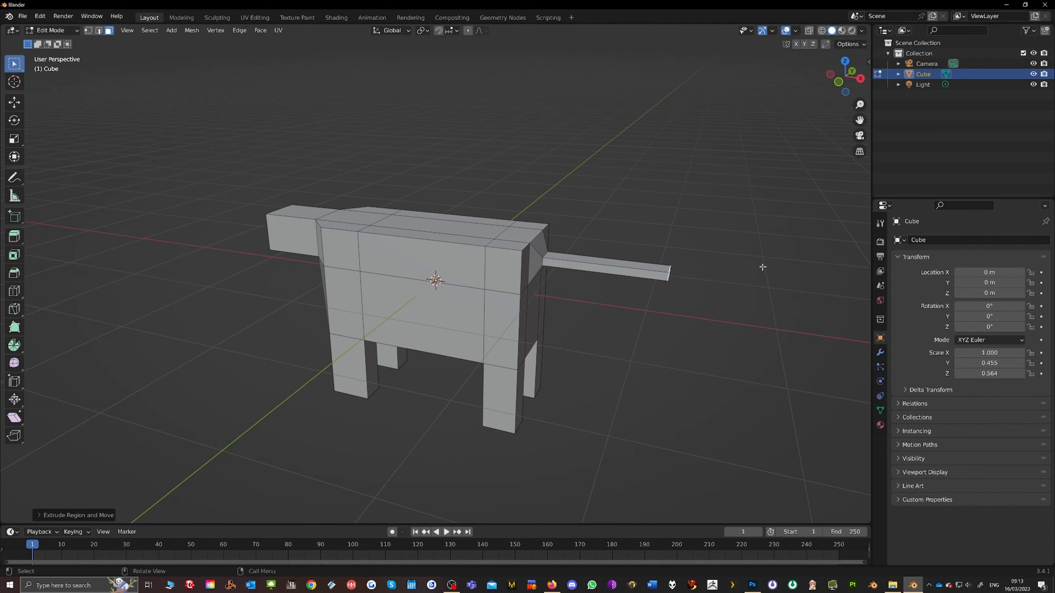
{"action": "scroll", "coordinate": [616, 291], "scroll_direction": "up", "scroll_amount": 1}
{"action": "middle_click_drag", "start_coordinate": [616, 291], "coordinate": [638, 287]}
{"action": "middle_click_drag", "start_coordinate": [708, 297], "coordinate": [619, 264]}
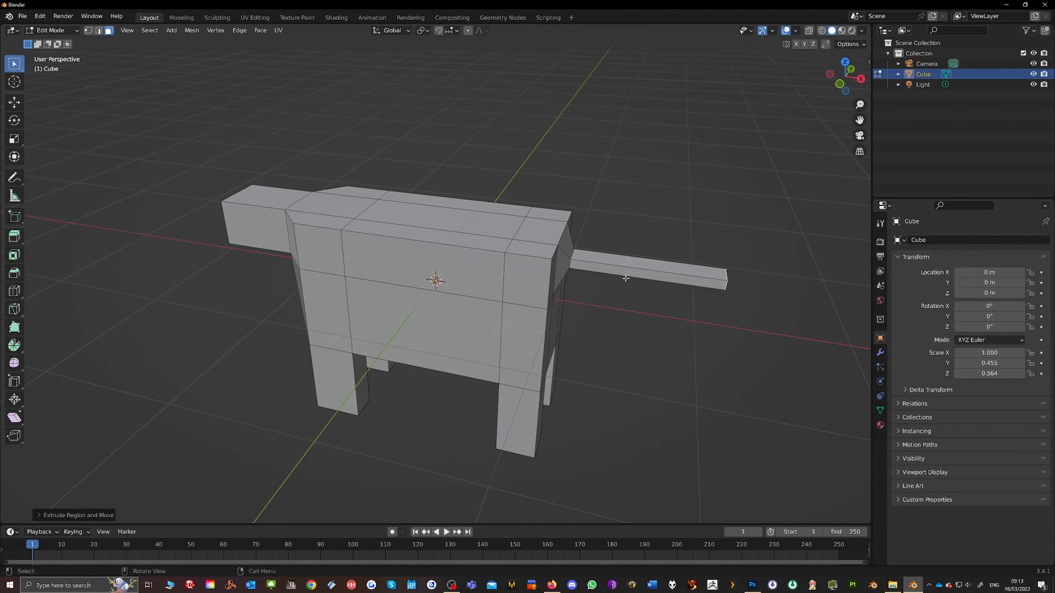
- Add a centred loop cut across the middle of the body and move it up slightly to arch the back
{"action": "mouse_move", "coordinate": [431, 247]}
{"action": "middle_mouse_down"}
{"action": "mouse_move", "coordinate": [507, 233]}
{"action": "mouse_move", "coordinate": [423, 238]}
{"action": "mouse_move", "coordinate": [447, 247]}
{"action": "middle_mouse_up"}
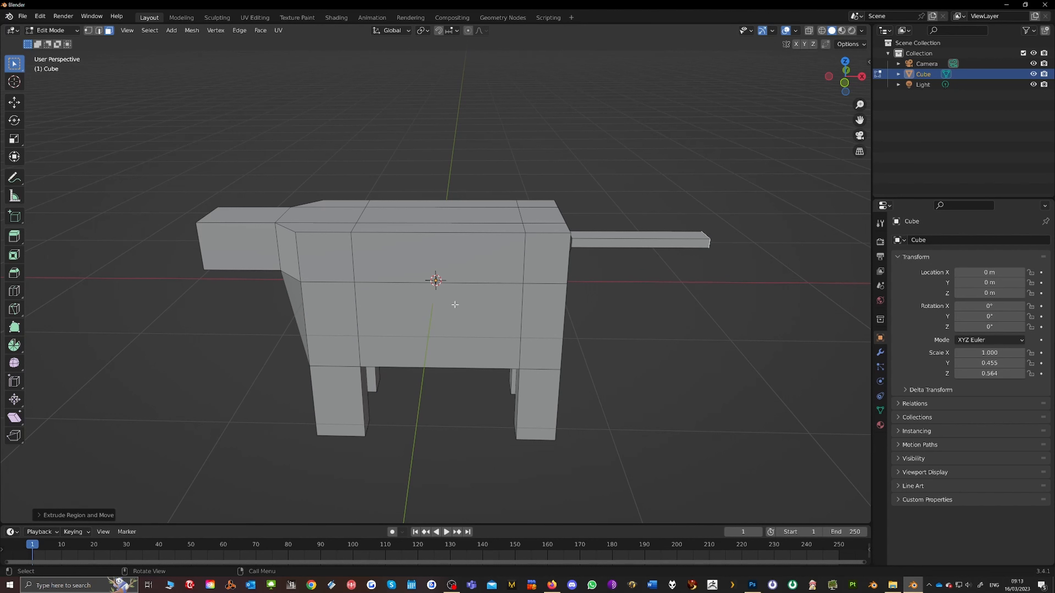
{"action": "key", "text": "ctrl+r"}
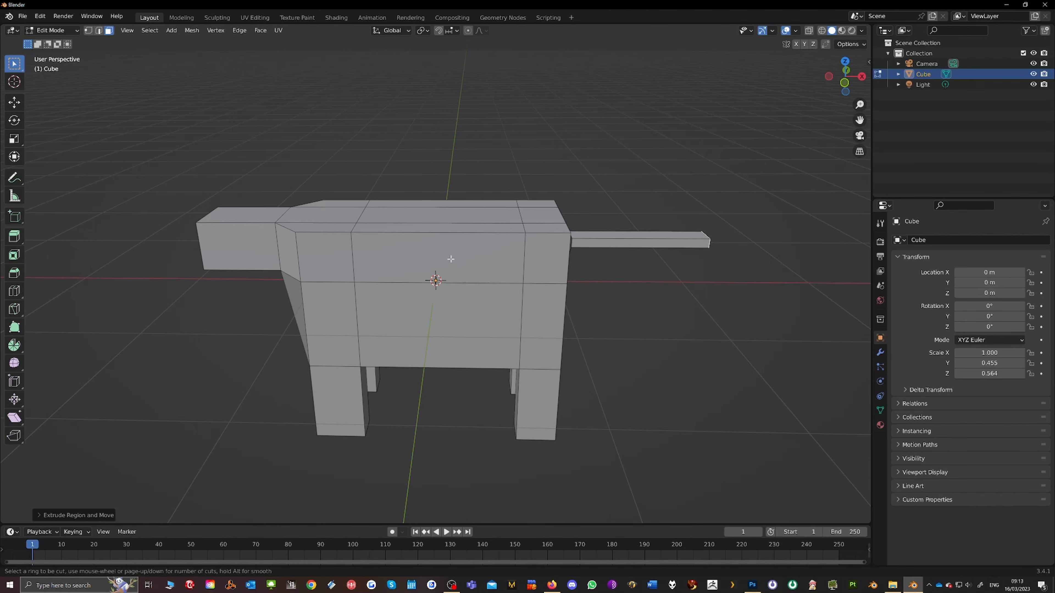
{"action": "left_click", "coordinate": [442, 231]}
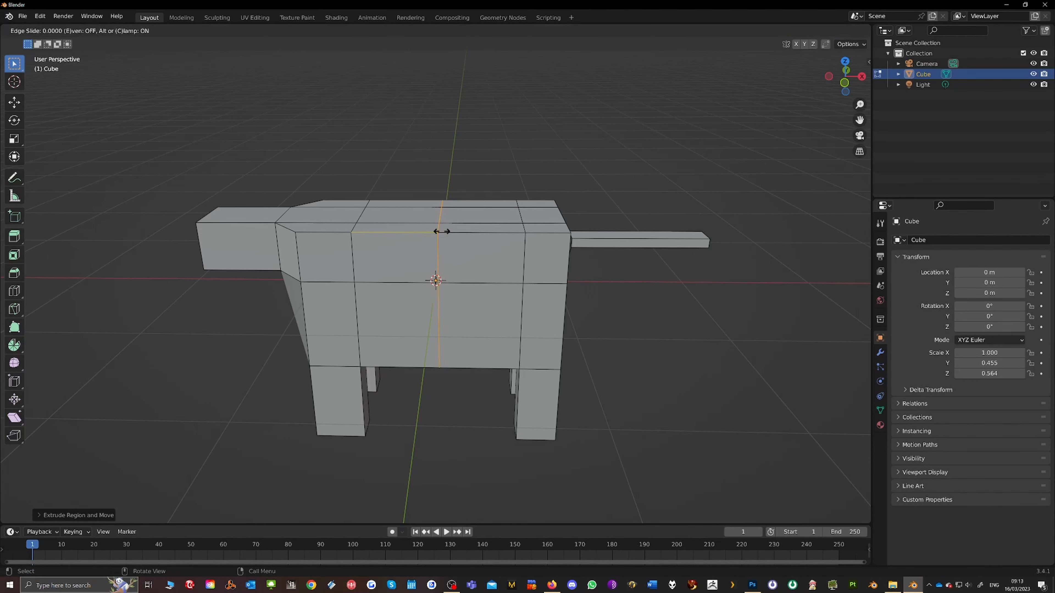
{"action": "left_click", "coordinate": [443, 231]}
{"action": "middle_click_drag", "start_coordinate": [436, 272], "coordinate": [437, 251]}
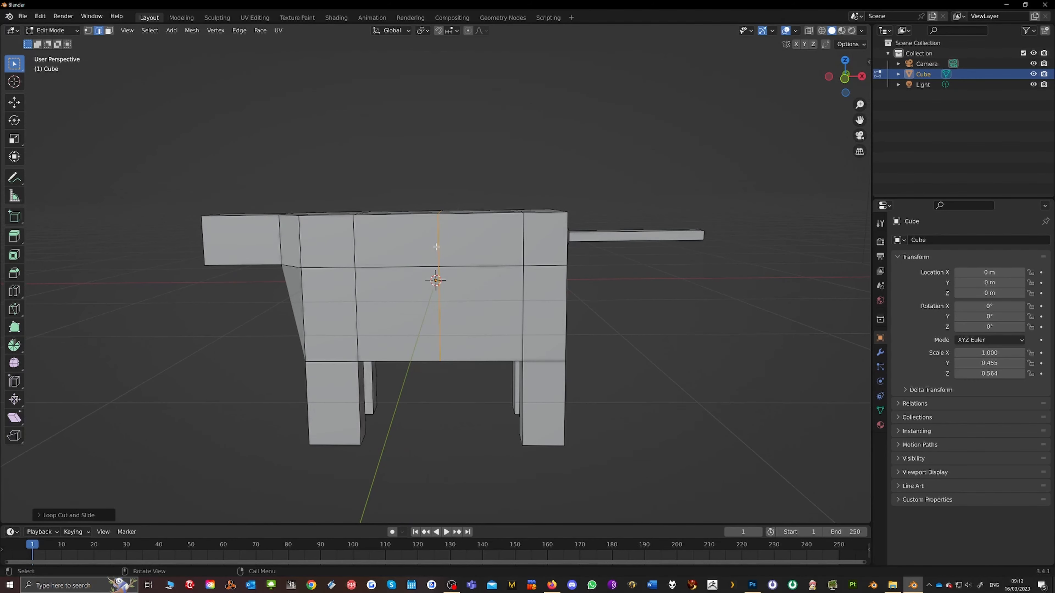
{"action": "key", "text": "g"}
{"action": "left_click", "coordinate": [437, 243]}
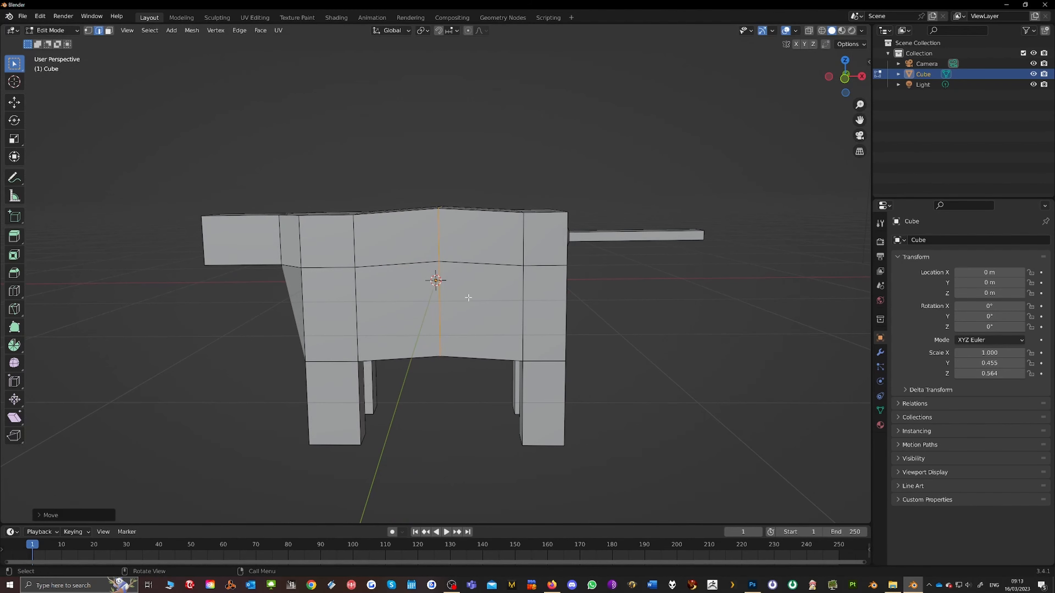
- Add three evenly spaced loop cuts along the tail without sliding them
{"action": "middle_click_drag", "start_coordinate": [471, 296], "coordinate": [599, 265]}
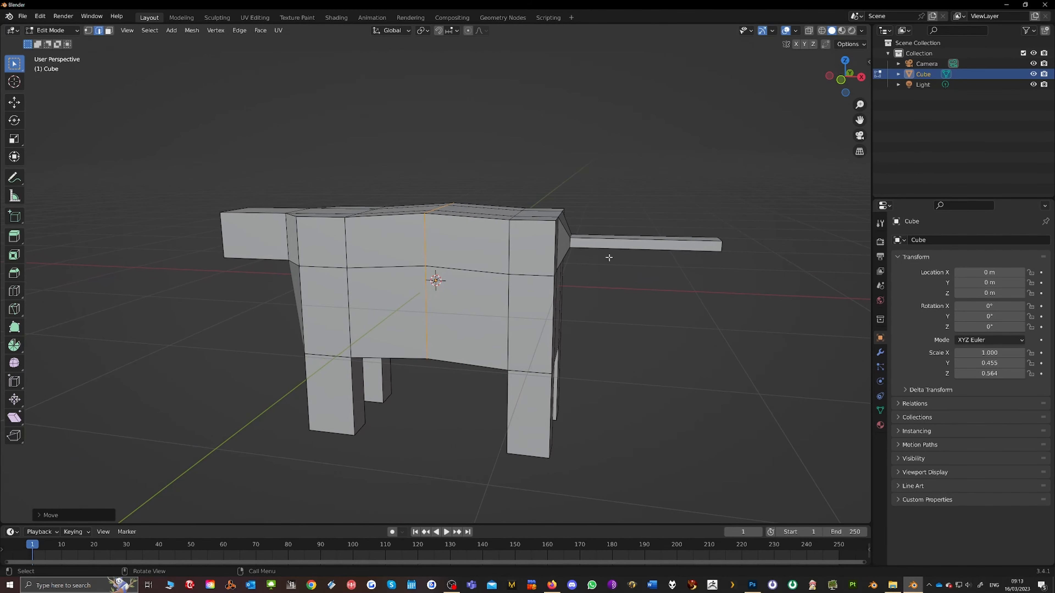
{"action": "key", "text": "ctrl+r"}
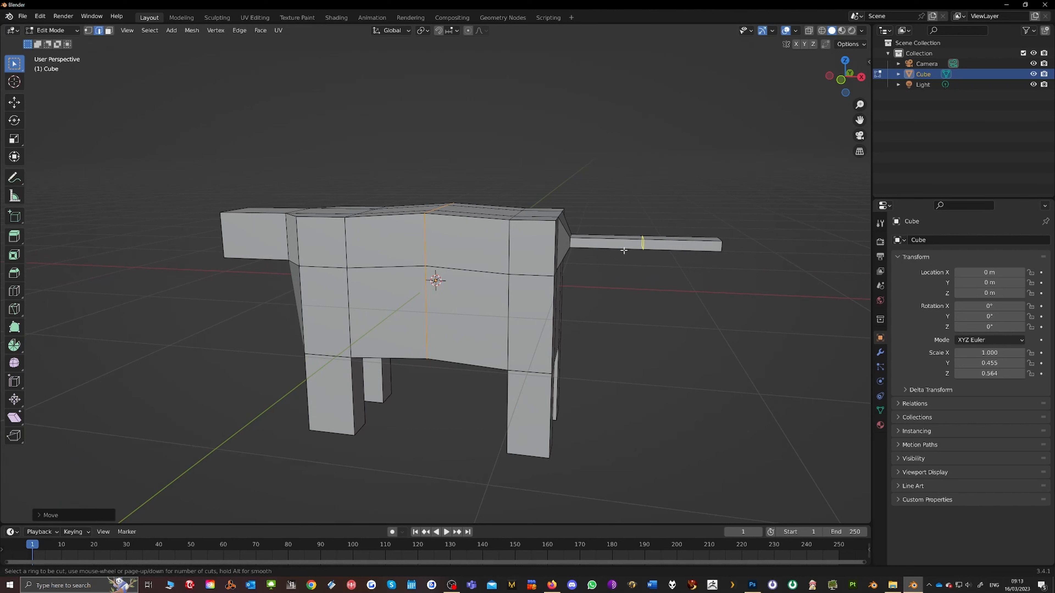
{"action": "scroll", "coordinate": [623, 250], "scroll_direction": "up", "scroll_amount": 1}
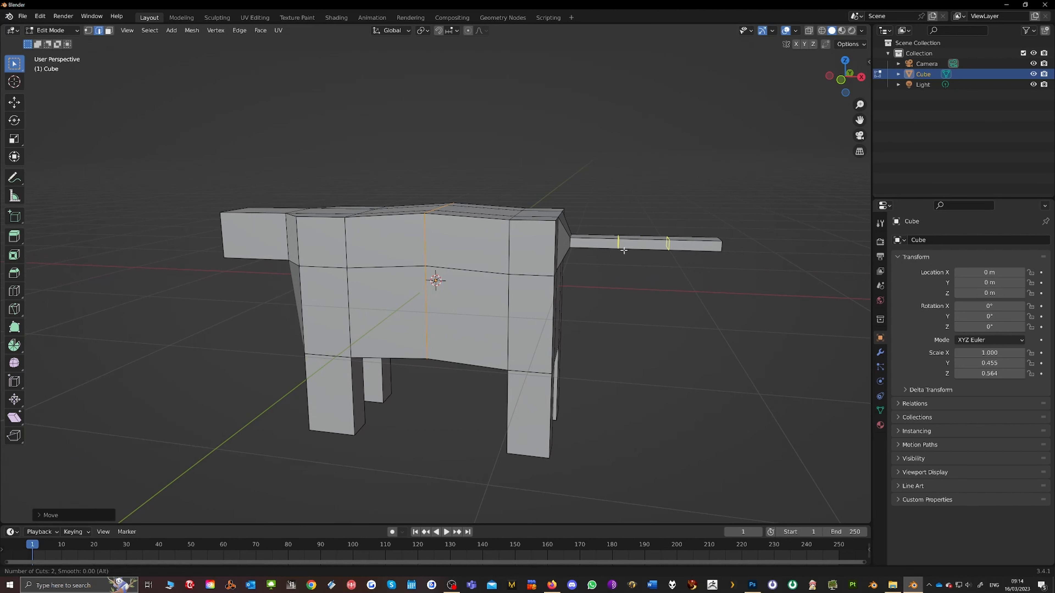
{"action": "scroll", "coordinate": [624, 250], "scroll_direction": "up", "scroll_amount": 1}
{"action": "left_click", "coordinate": [623, 250]}
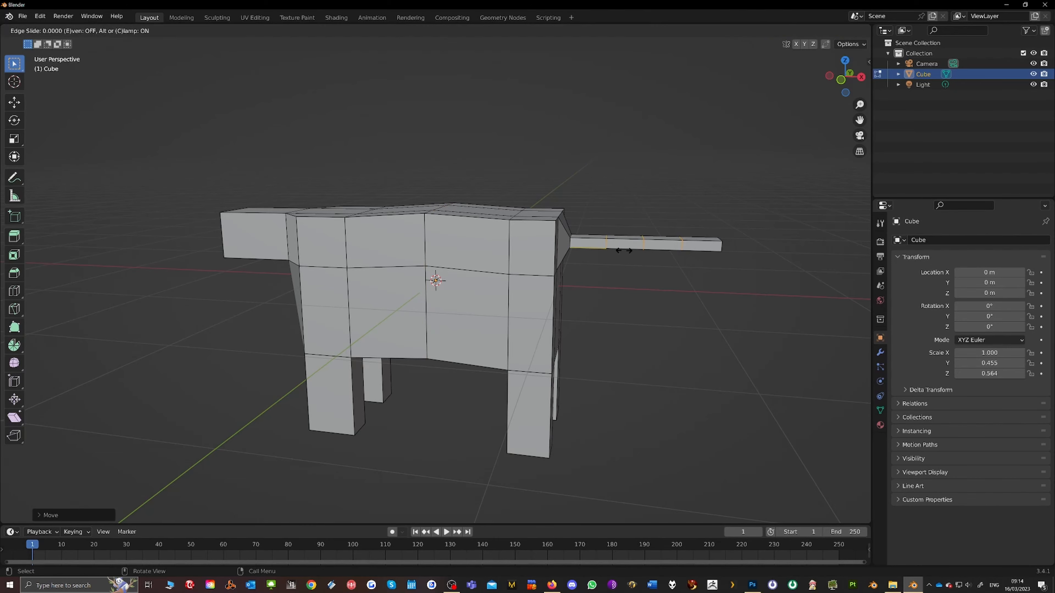
{"action": "right_click", "coordinate": [618, 268]}
- Add a single loop cut around the head block and slide it towards the body
{"action": "middle_click_drag", "start_coordinate": [589, 318], "coordinate": [447, 290]}
{"action": "middle_click_drag", "start_coordinate": [290, 293], "coordinate": [266, 268]}
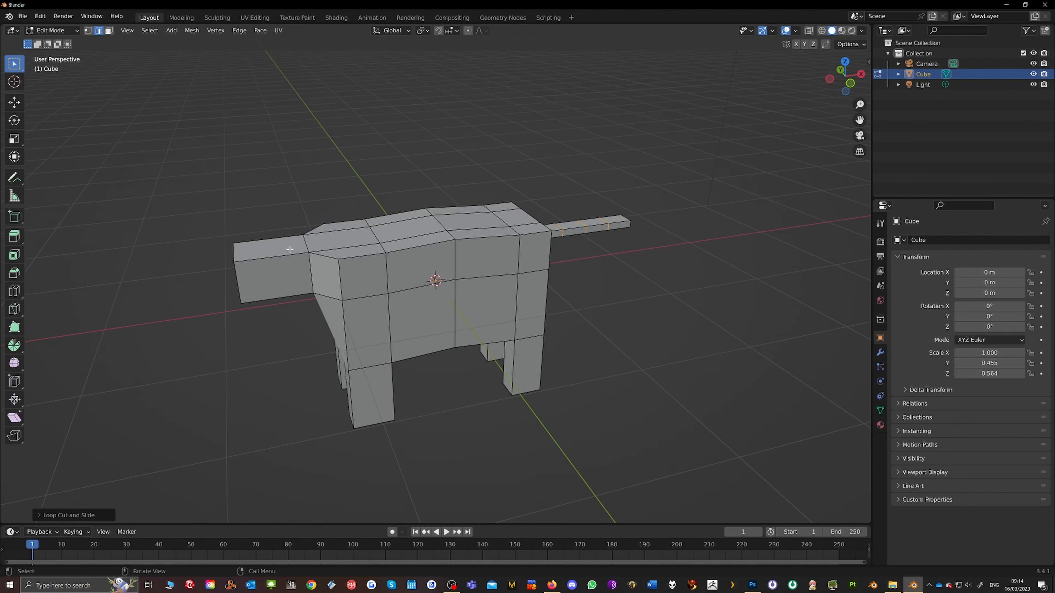
{"action": "key", "text": "ctrl+r"}
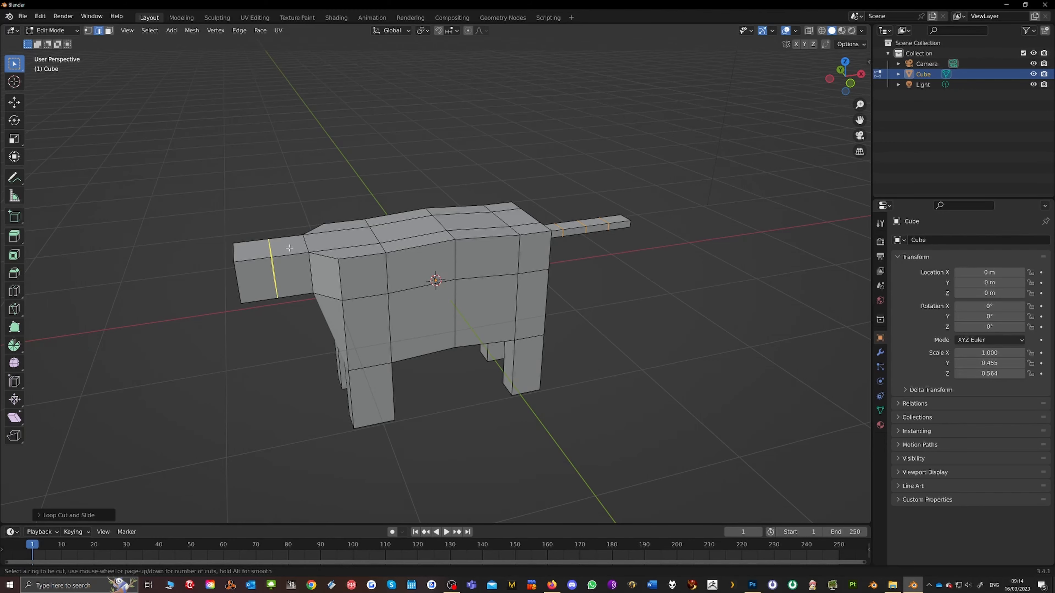
{"action": "left_click", "coordinate": [286, 247]}
{"action": "left_click", "coordinate": [307, 243]}
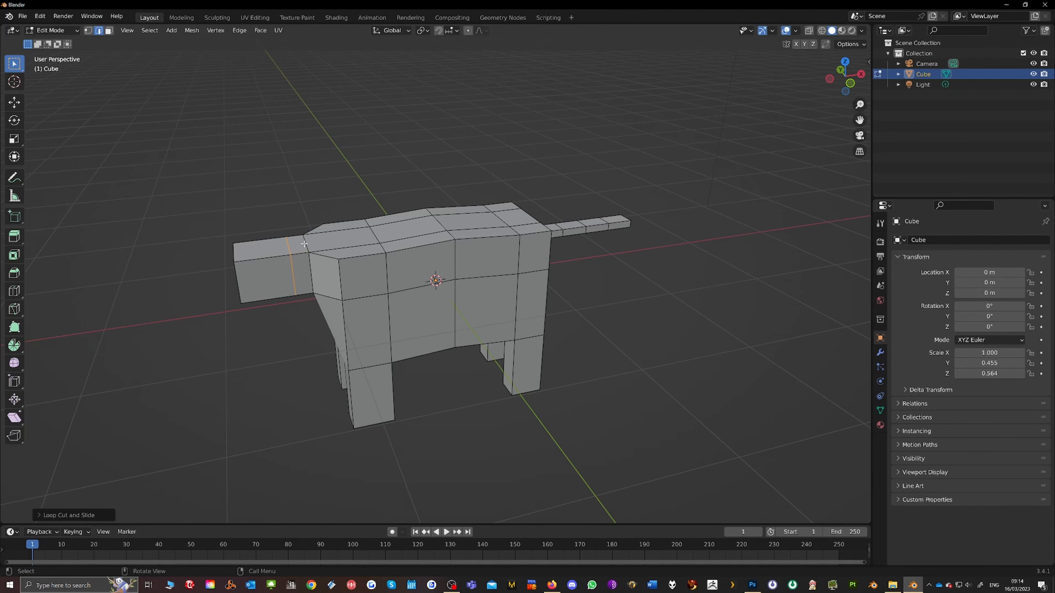
- Select the four central faces along the top of the back and raise them along Z to round the spine
{"action": "middle_click_drag", "start_coordinate": [308, 245], "coordinate": [352, 286]}
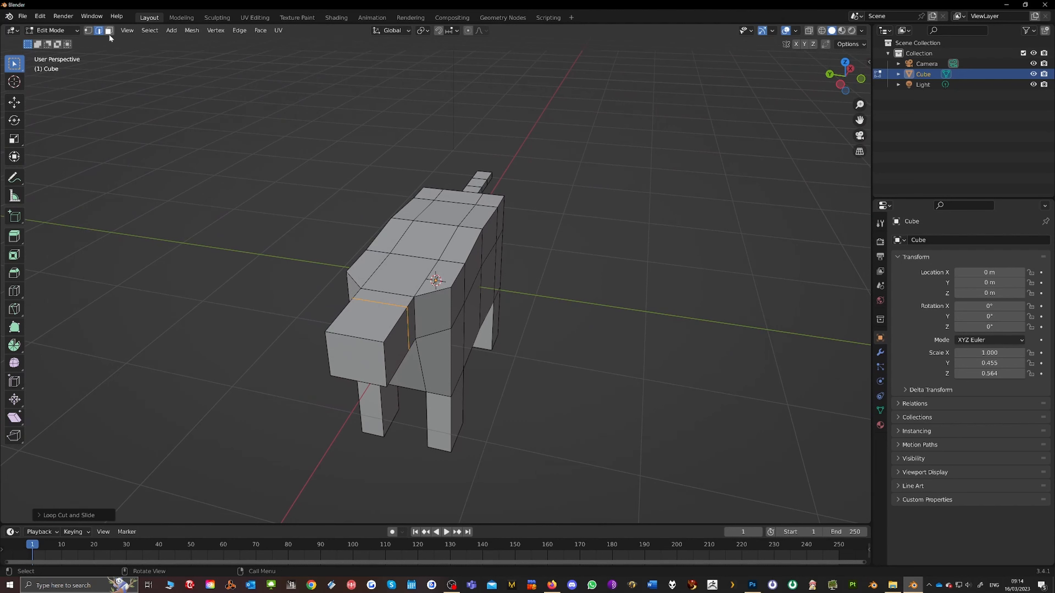
{"action": "left_click", "coordinate": [109, 31]}
{"action": "left_click", "coordinate": [407, 272]}
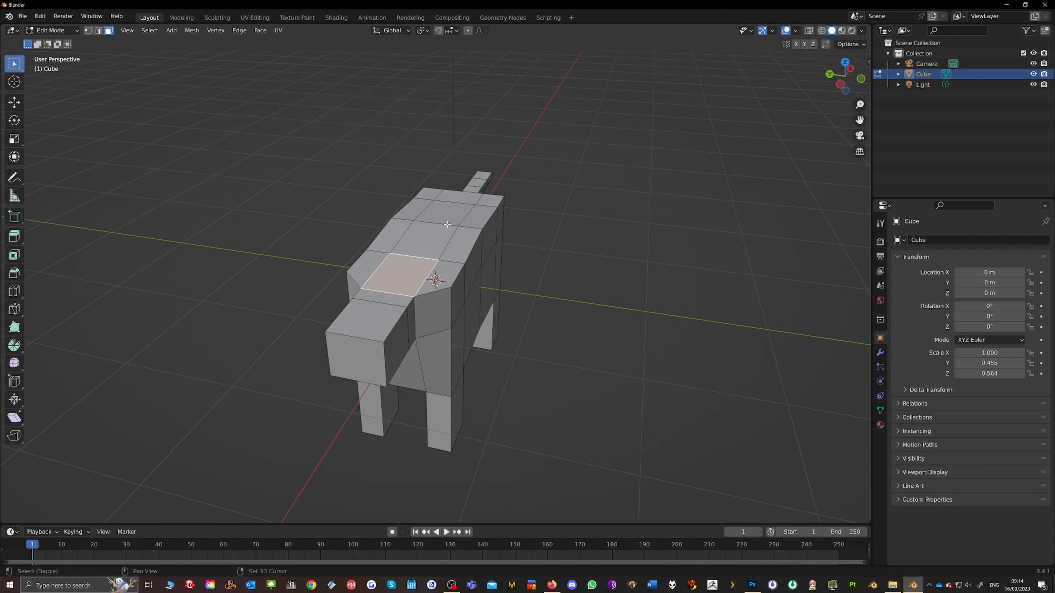
{"action": "left_click", "coordinate": [434, 240], "text": "shift"}
{"action": "left_click", "coordinate": [443, 210], "text": "shift"}
{"action": "left_click", "coordinate": [456, 197], "text": "shift"}
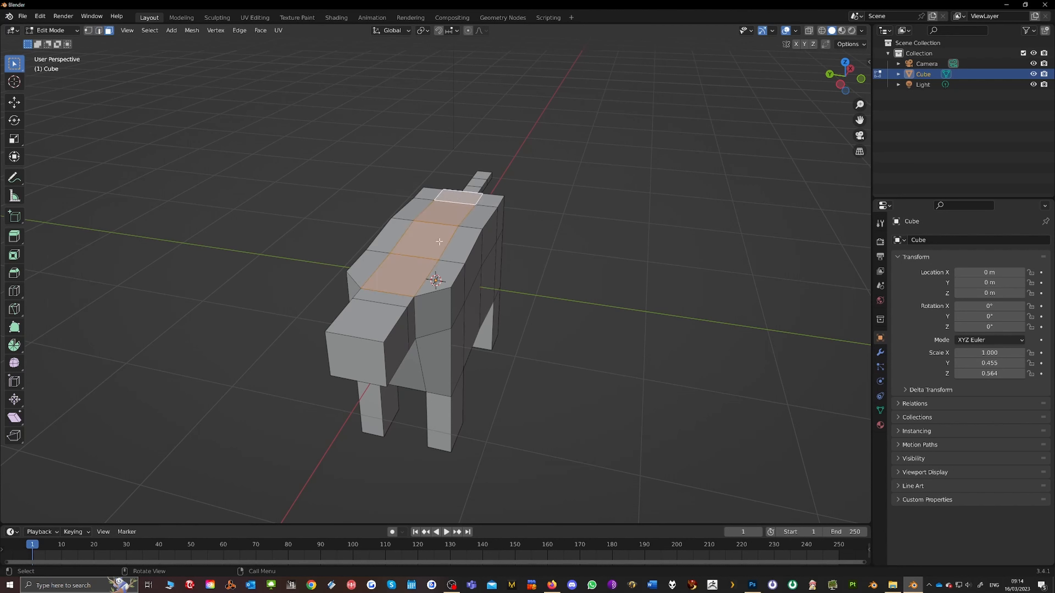
{"action": "key", "text": "g"}
{"action": "key", "text": "z"}
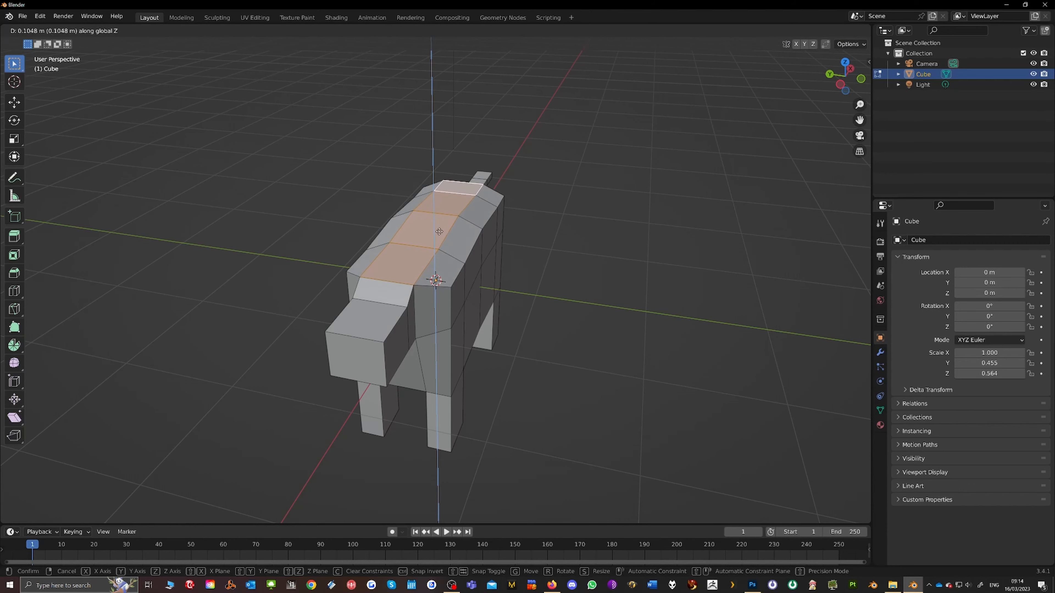
{"action": "left_click", "coordinate": [439, 223]}
- Select faces on the belly's underside between the legs and move them up slightly along Z
{"action": "middle_click_drag", "start_coordinate": [411, 254], "coordinate": [371, 243]}
{"action": "left_click", "coordinate": [346, 279]}
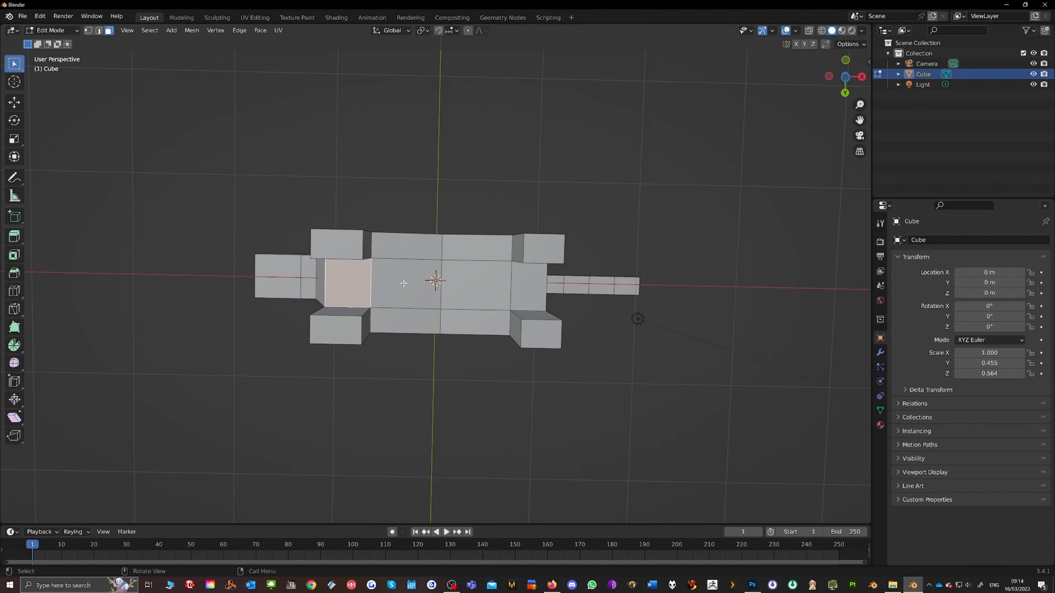
{"action": "left_click", "coordinate": [403, 284], "text": "shift"}
{"action": "left_click", "coordinate": [484, 287], "text": "shift"}
{"action": "left_click", "coordinate": [429, 250], "text": "shift"}
{"action": "left_click", "coordinate": [478, 248], "text": "shift"}
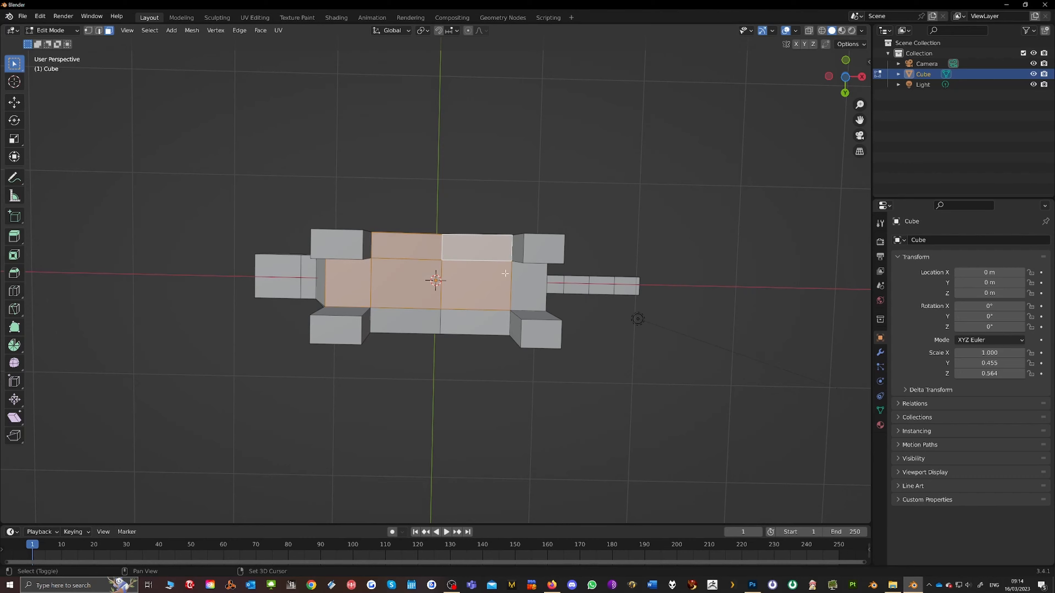
{"action": "left_click", "coordinate": [511, 310], "text": "shift"}
{"action": "middle_click_drag", "start_coordinate": [497, 317], "coordinate": [420, 417]}
{"action": "key", "text": "g"}
{"action": "key", "text": "z"}
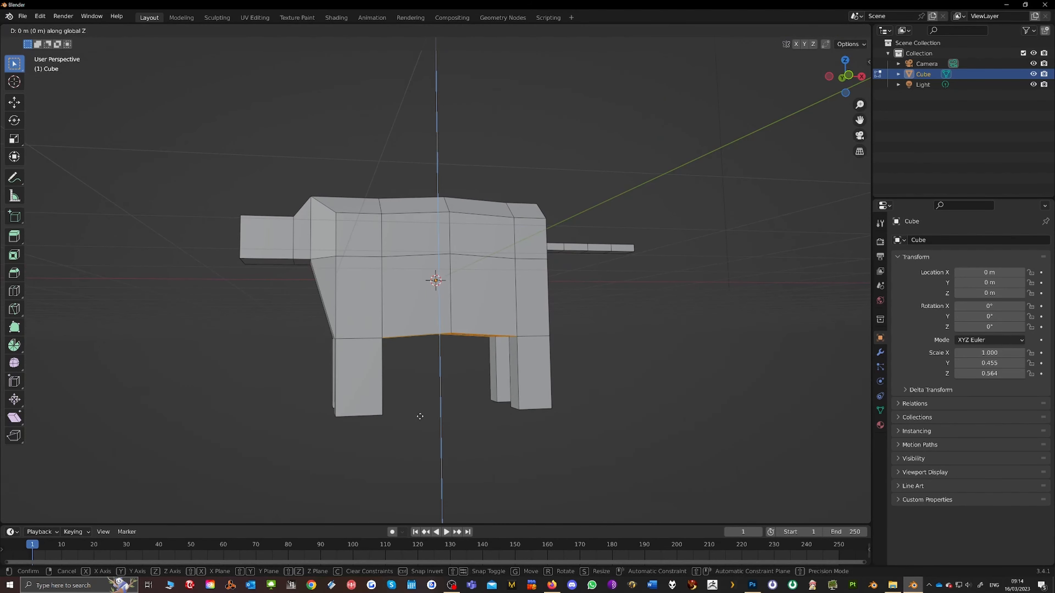
{"action": "left_click", "coordinate": [423, 388]}
- Add two evenly spaced lengthwise loop cuts through the head and back without sliding them
{"action": "middle_click_drag", "start_coordinate": [413, 379], "coordinate": [366, 371]}
{"action": "scroll", "coordinate": [367, 371], "scroll_direction": "up", "scroll_amount": 2}
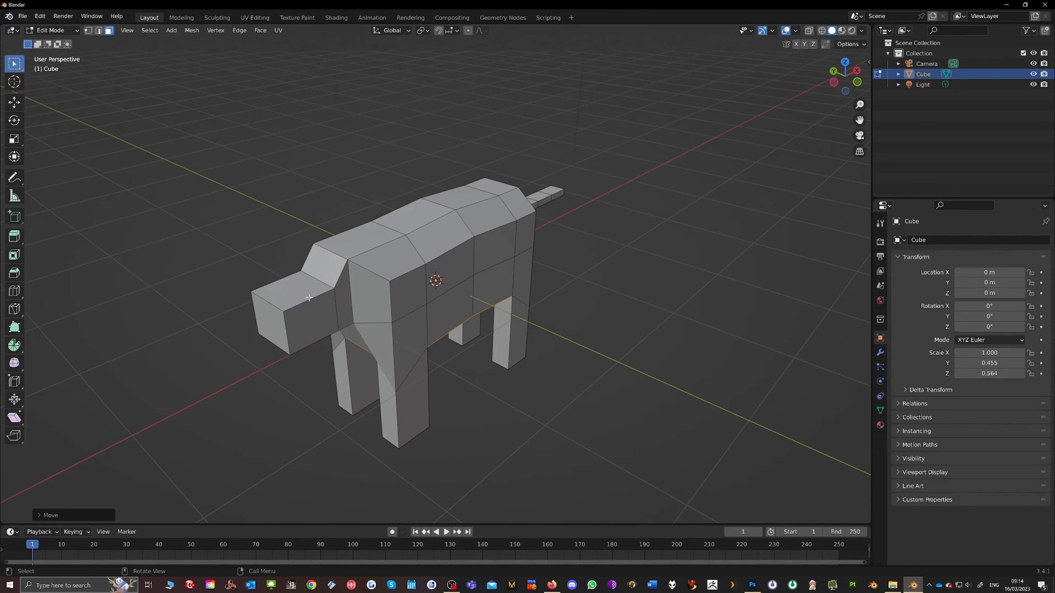
{"action": "middle_click_drag", "start_coordinate": [309, 298], "coordinate": [406, 319]}
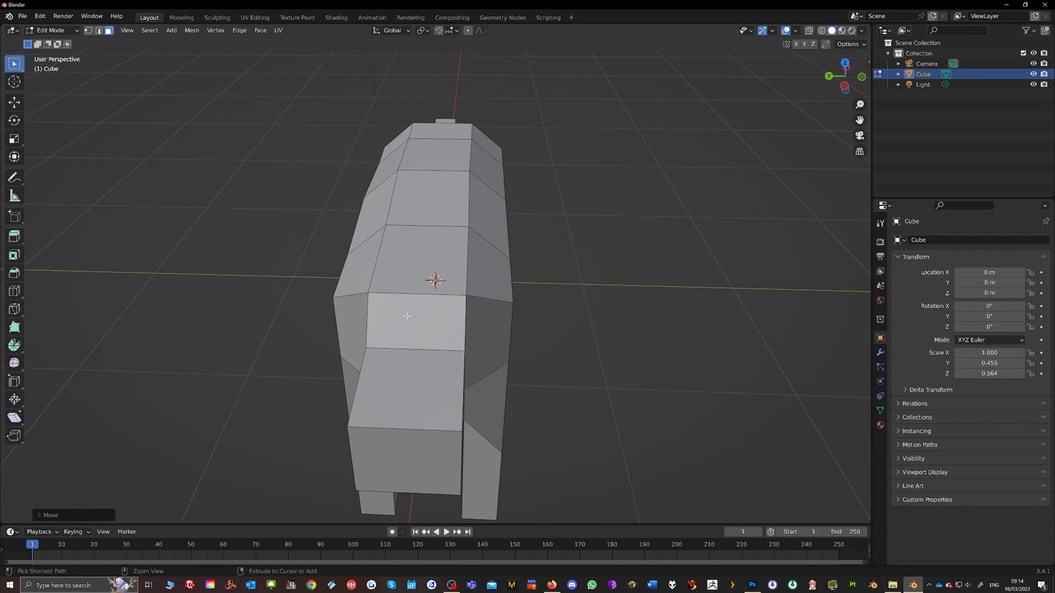
{"action": "key", "text": "ctrl+r"}
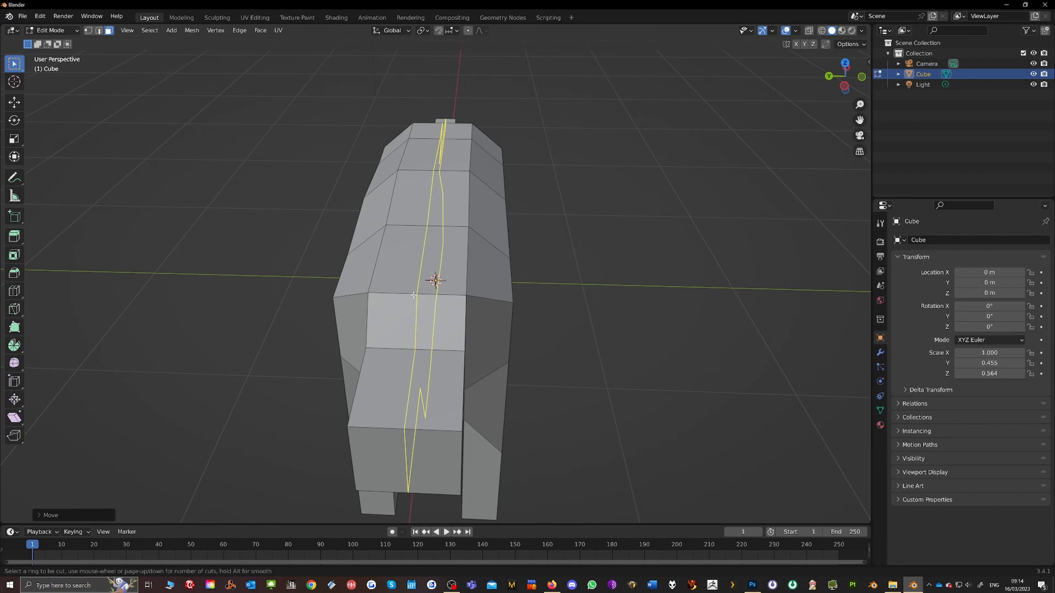
{"action": "scroll", "coordinate": [414, 295], "scroll_direction": "up", "scroll_amount": 1}
{"action": "left_click", "coordinate": [414, 295]}
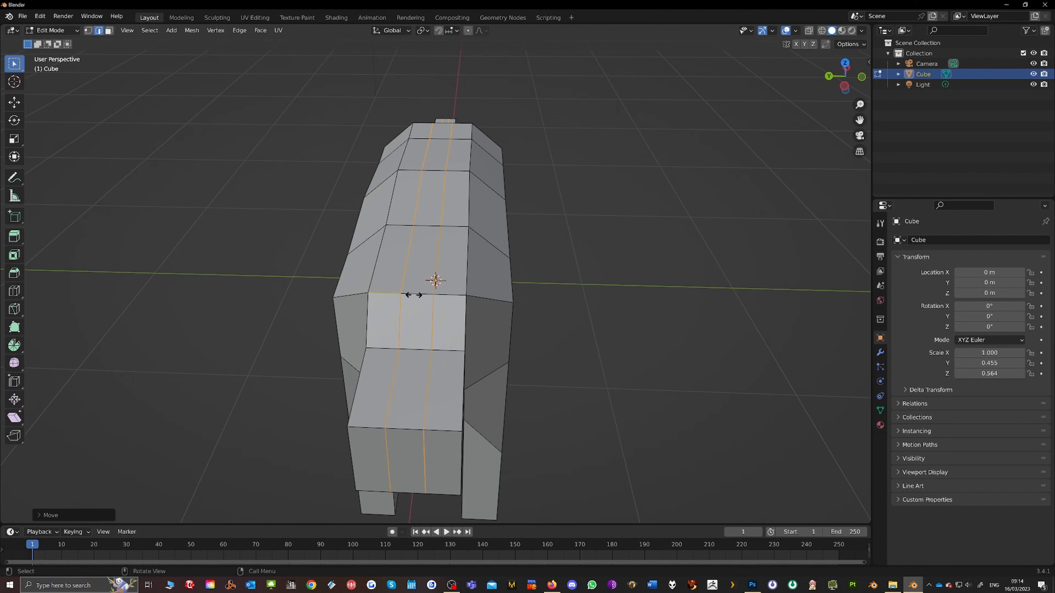
{"action": "right_click", "coordinate": [413, 295]}
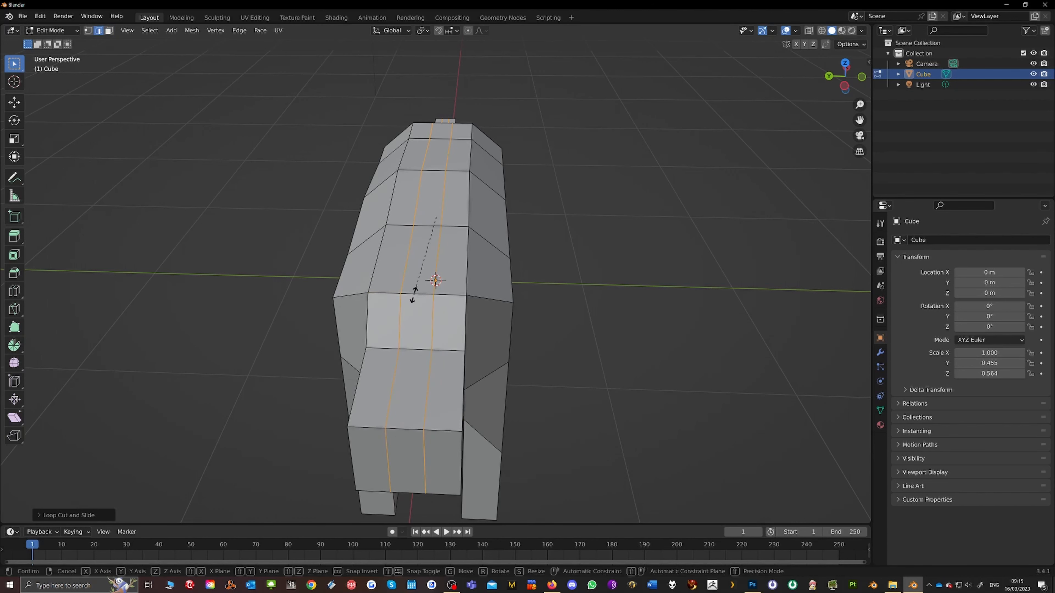
{"action": "key", "text": "s"}
{"action": "left_click", "coordinate": [418, 294]}
{"action": "key", "text": "ctrl+z"}
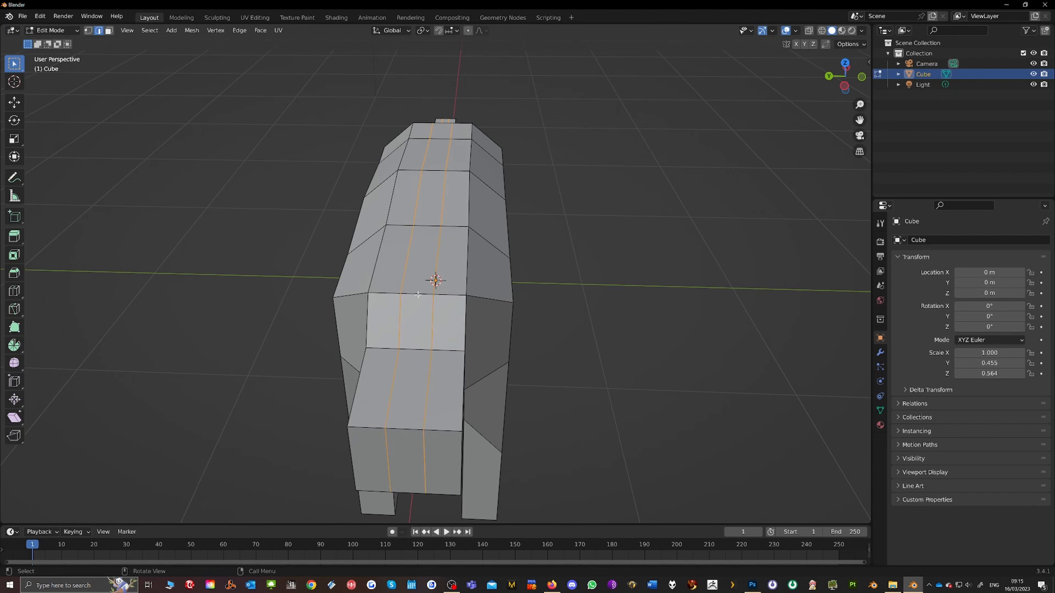
- Scale the two lengthwise loops apart along Y until they lie close to the outer edges of the head
{"action": "key", "text": "s"}
{"action": "key", "text": "y"}
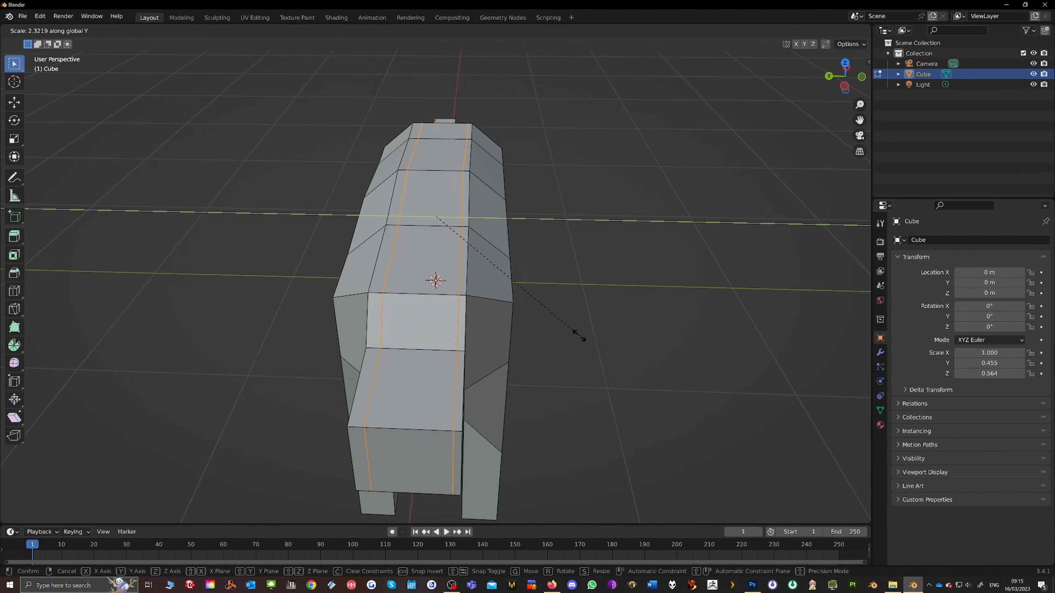
{"action": "left_click", "coordinate": [556, 332]}
- Extrude the two narrow outer faces on the slope behind the head upward by about 0.43 m as ears
{"action": "middle_click_drag", "start_coordinate": [505, 358], "coordinate": [462, 353]}
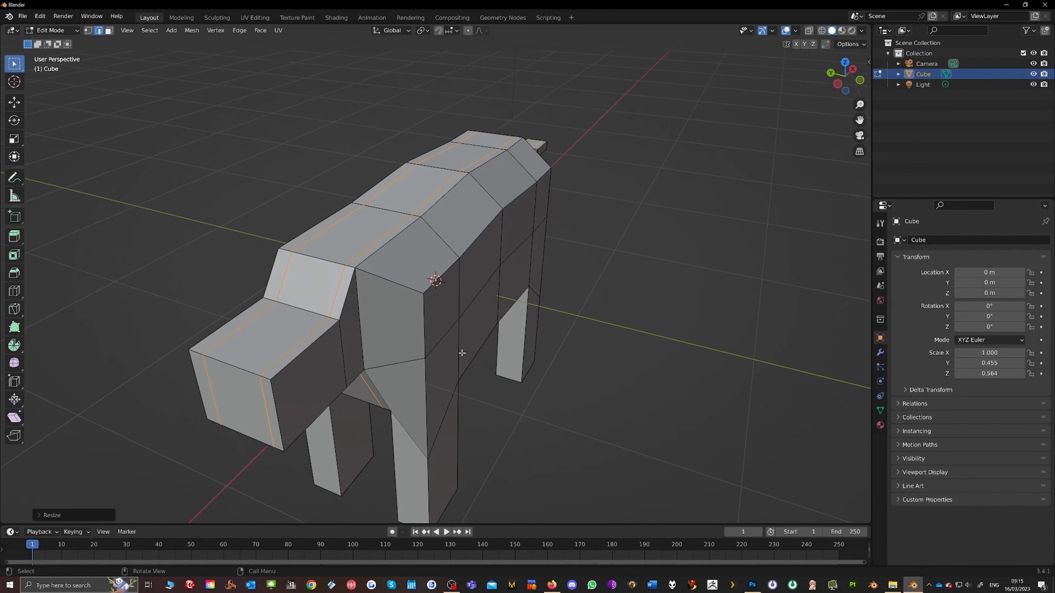
{"action": "left_click", "coordinate": [109, 30]}
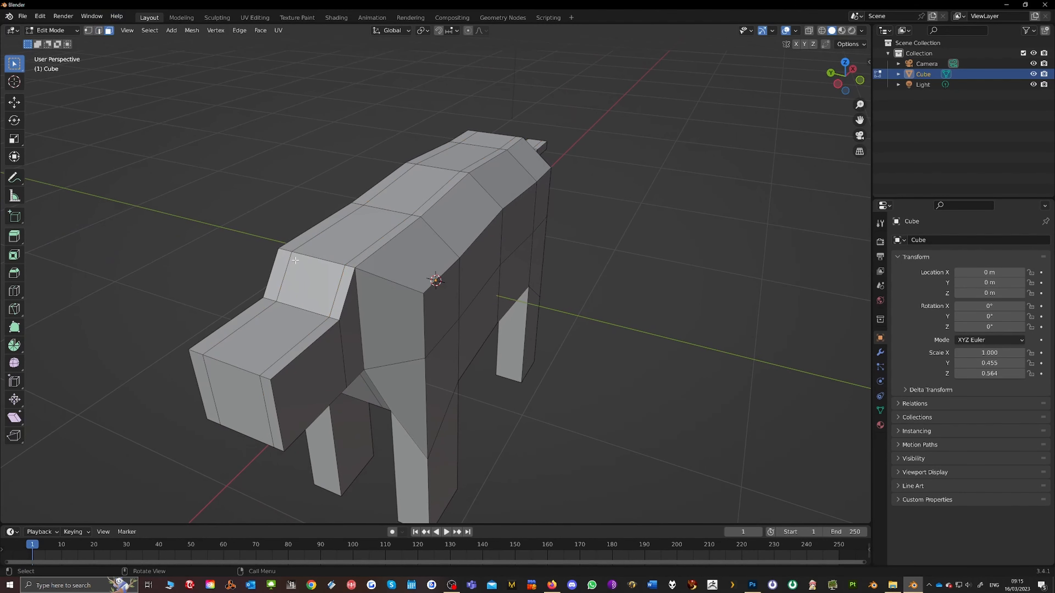
{"action": "left_click", "coordinate": [279, 274]}
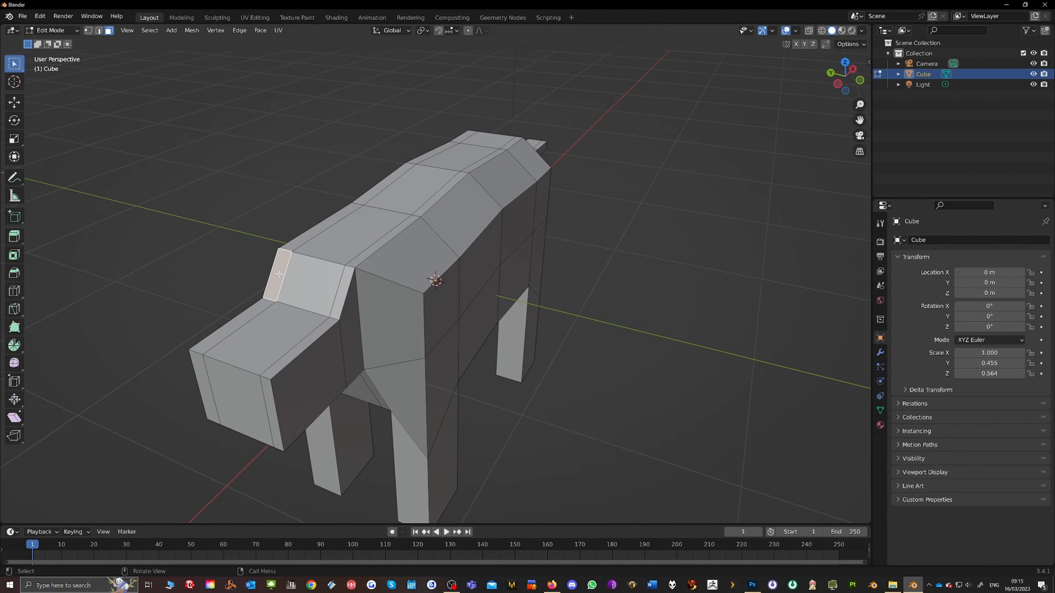
{"action": "left_click", "coordinate": [341, 298], "text": "shift"}
{"action": "middle_click_drag", "start_coordinate": [341, 297], "coordinate": [335, 293]}
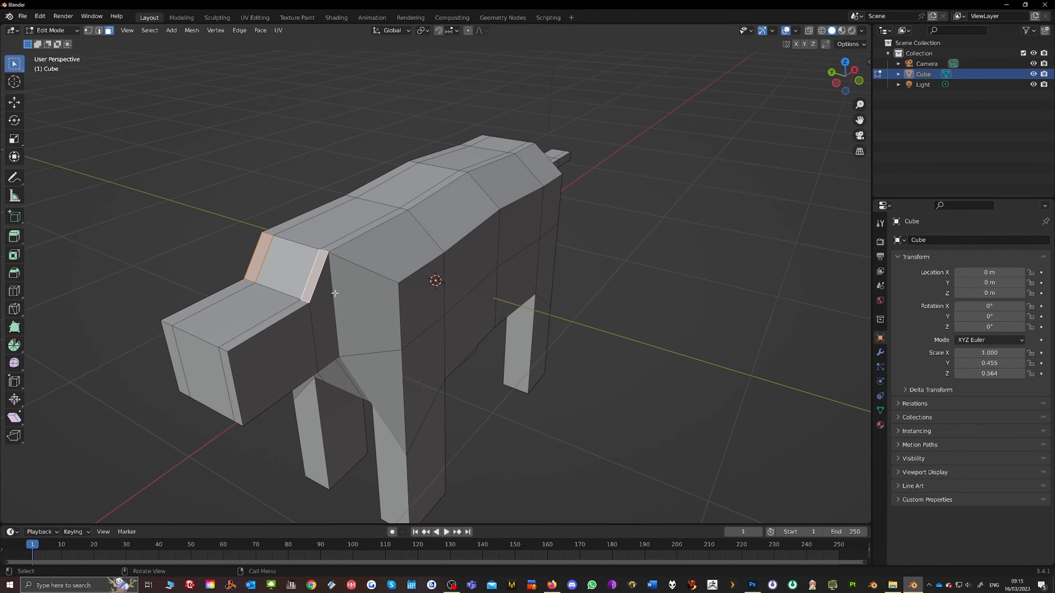
{"action": "key", "text": "e"}
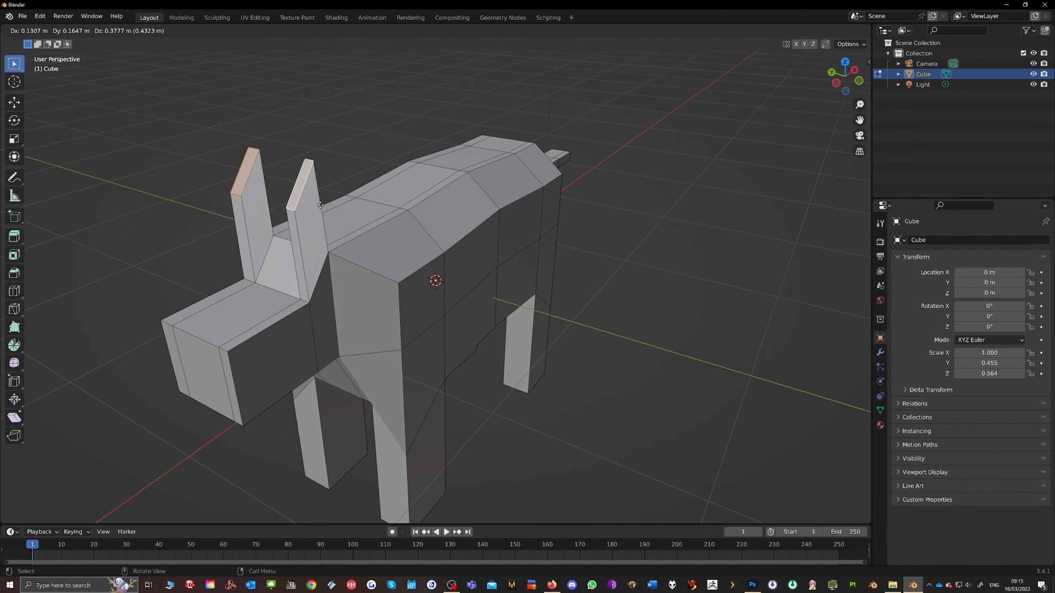
{"action": "left_click", "coordinate": [322, 204]}
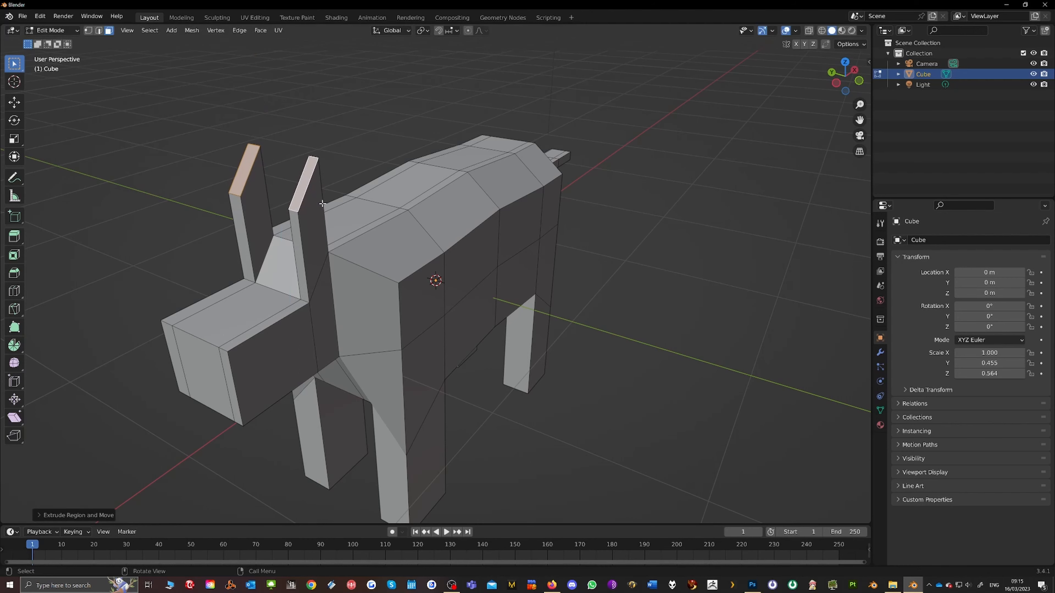
- Inset the central front face of the head by about 0.23 m and move the inner face up about 0.06 m along Z
{"action": "middle_click_drag", "start_coordinate": [352, 196], "coordinate": [404, 211]}
{"action": "key", "text": "Tab"}
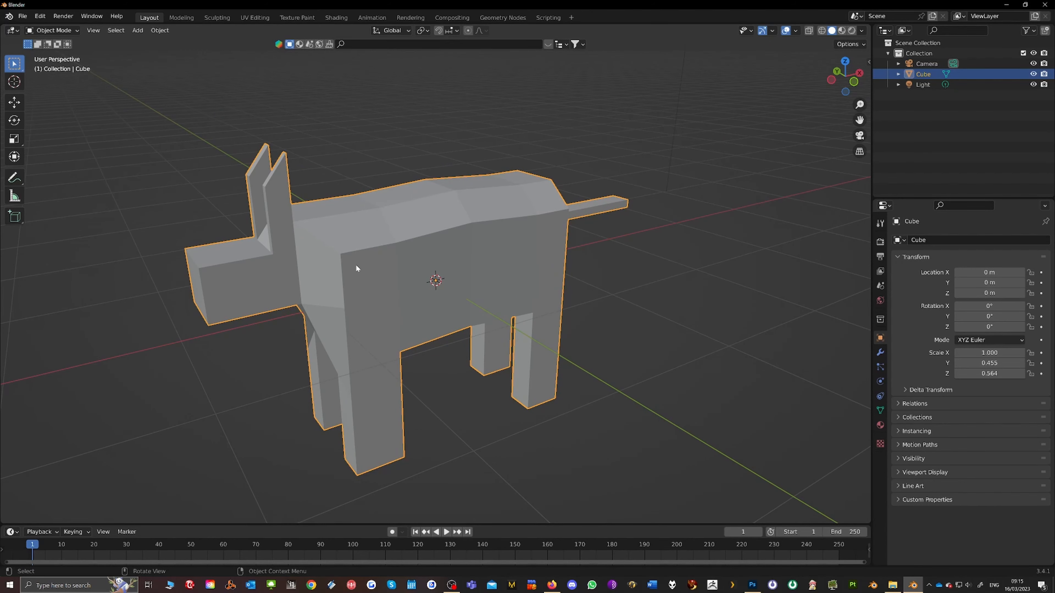
{"action": "middle_click_drag", "start_coordinate": [356, 268], "coordinate": [380, 259]}
{"action": "key", "text": "Tab"}
{"action": "middle_click_drag", "start_coordinate": [137, 294], "coordinate": [194, 296]}
{"action": "left_click", "coordinate": [322, 297]}
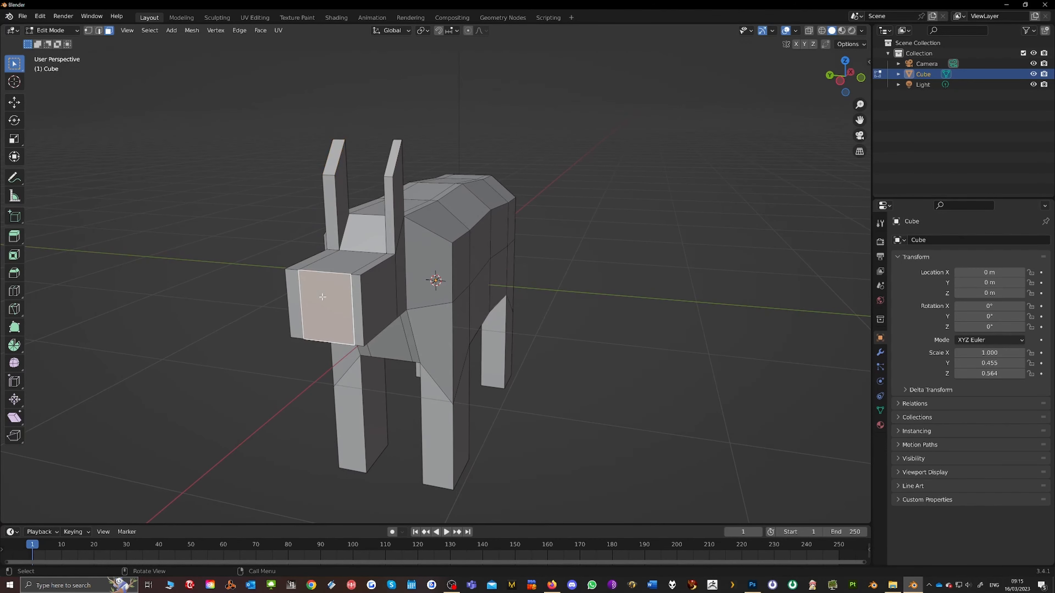
{"action": "key", "text": "i"}
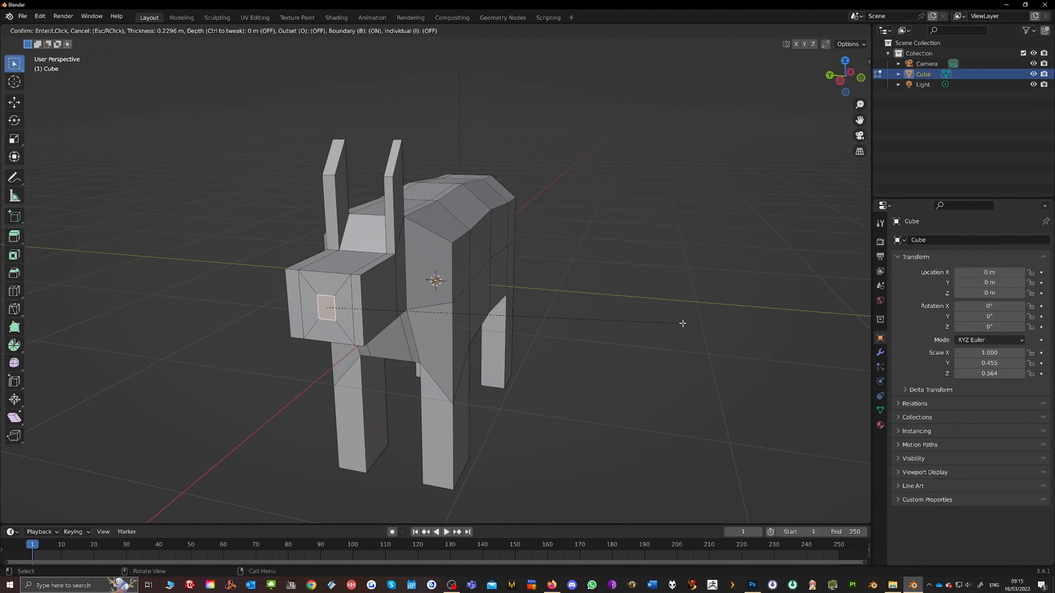
{"action": "left_click", "coordinate": [683, 324]}
{"action": "key", "text": "g"}
{"action": "key", "text": "z"}
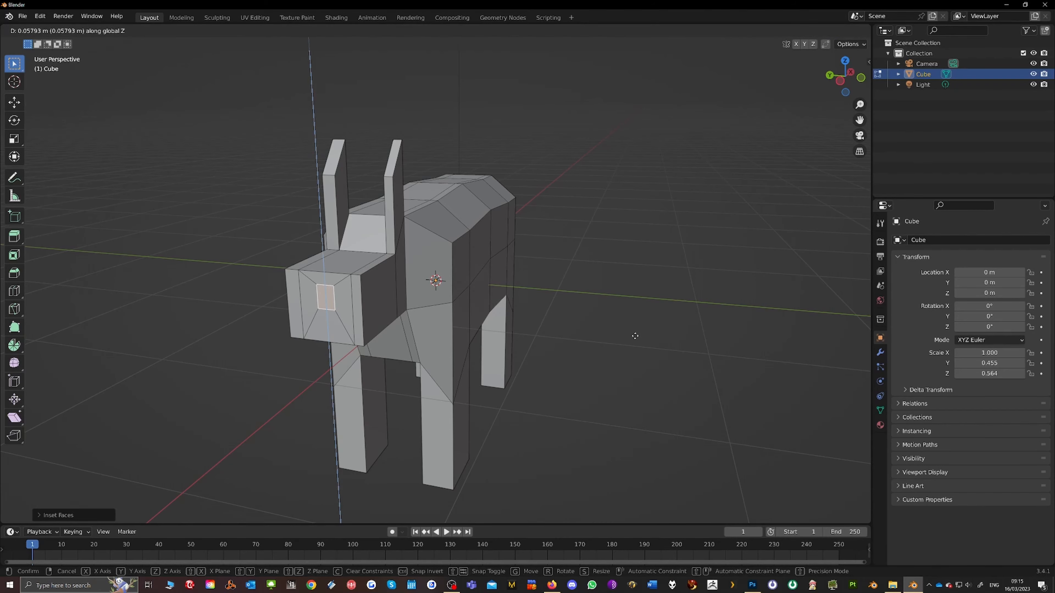
{"action": "left_click", "coordinate": [635, 336]}
- Extrude the small snout face without moving it and return to Object Mode
{"action": "middle_click_drag", "start_coordinate": [635, 336], "coordinate": [566, 347]}
{"action": "key", "text": "e"}
{"action": "right_click", "coordinate": [607, 335]}
{"action": "key", "text": "Tab"}
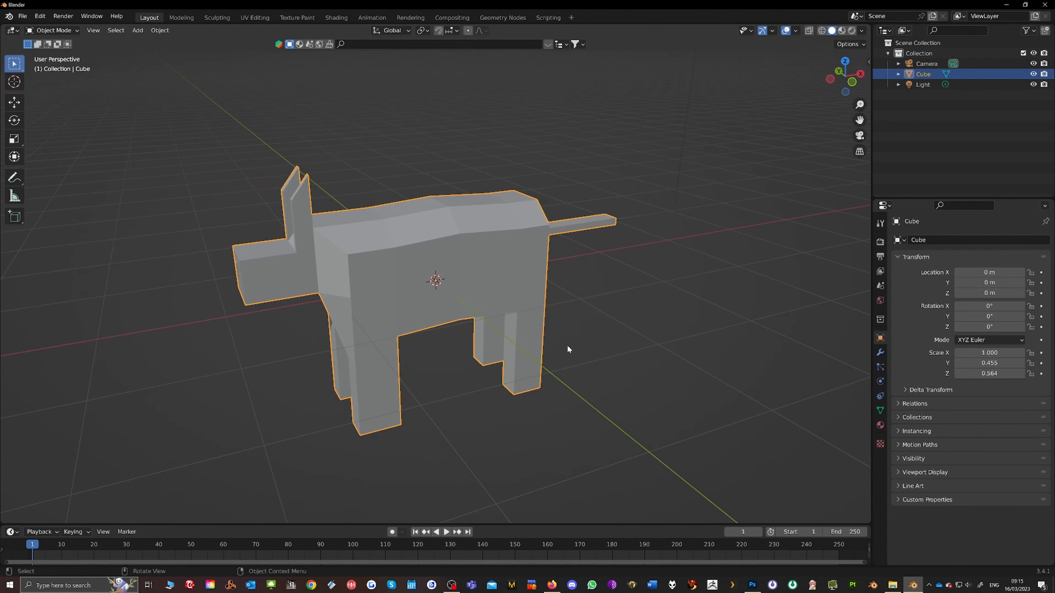
- Preview the animal in Material Preview and Rendered shading and switch back to Solid shading
{"action": "middle_click_drag", "start_coordinate": [669, 292], "coordinate": [439, 296]}
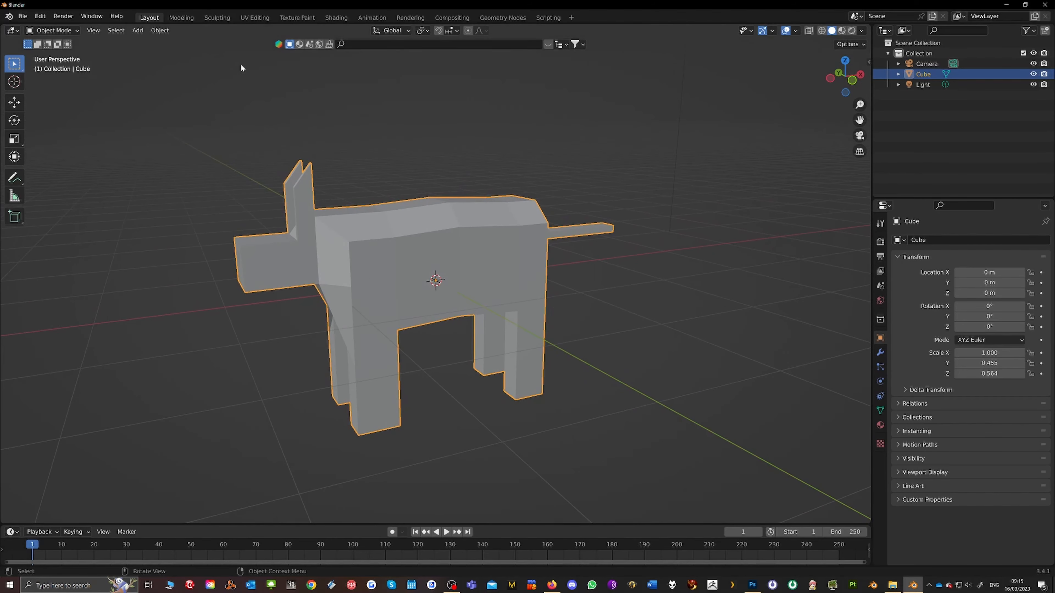
{"action": "left_click", "coordinate": [840, 32]}
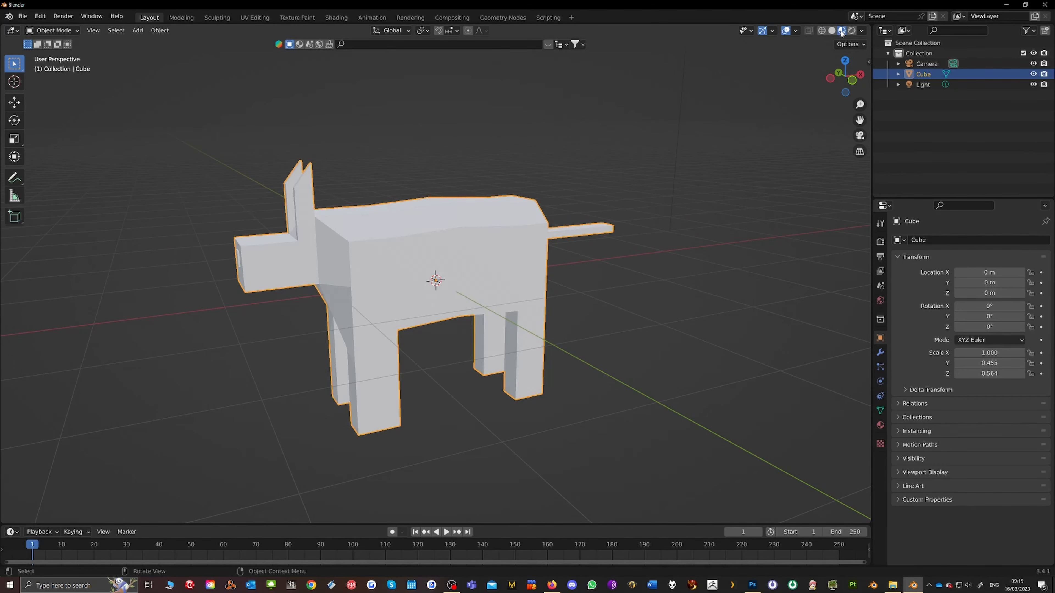
{"action": "left_click", "coordinate": [851, 30]}
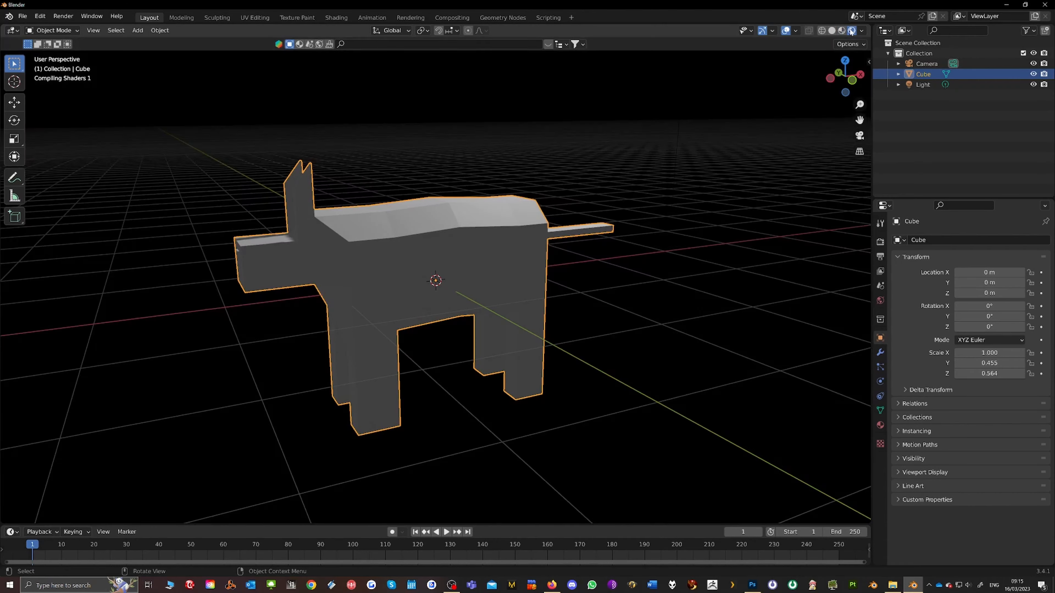
{"action": "left_click", "coordinate": [832, 30]}
- Apply Shade Smooth to the animal and inspect its surface from the side and the front
{"action": "middle_click_drag", "start_coordinate": [733, 63], "coordinate": [426, 176]}
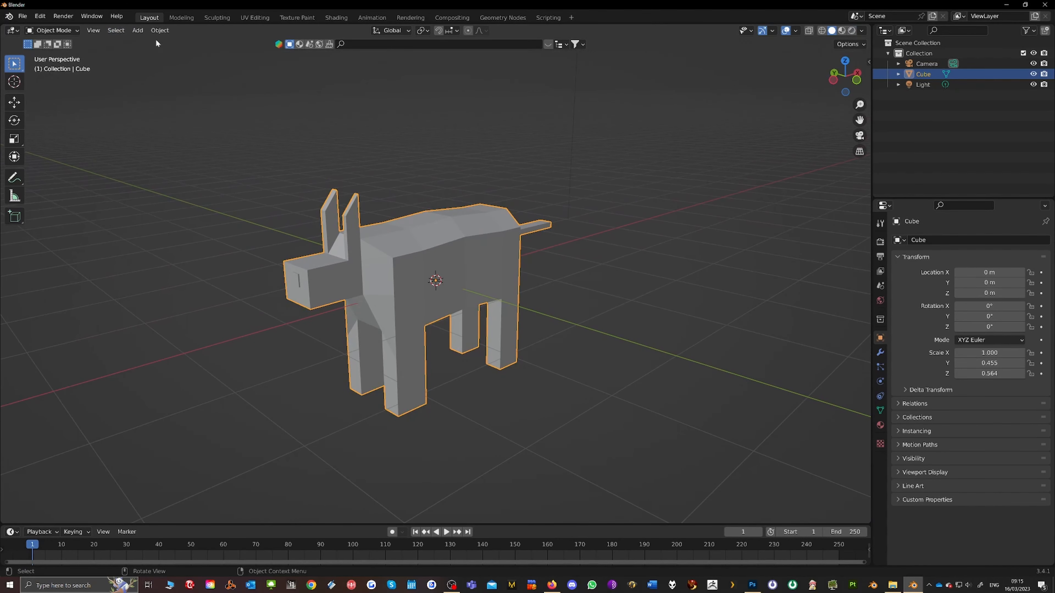
{"action": "left_click", "coordinate": [154, 30]}
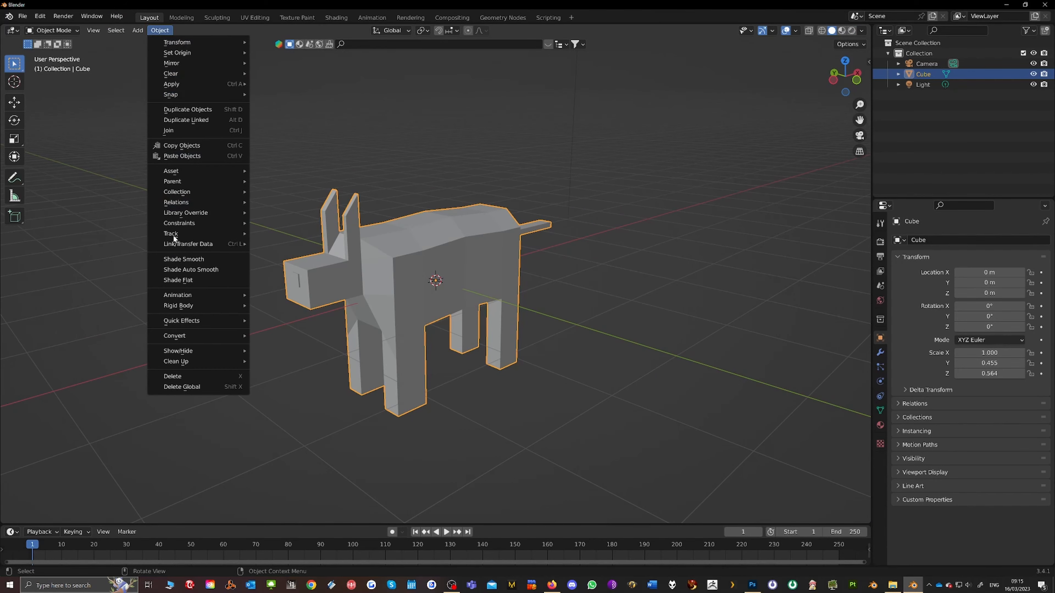
{"action": "left_click", "coordinate": [185, 261]}
{"action": "middle_click_drag", "start_coordinate": [243, 293], "coordinate": [213, 287]}
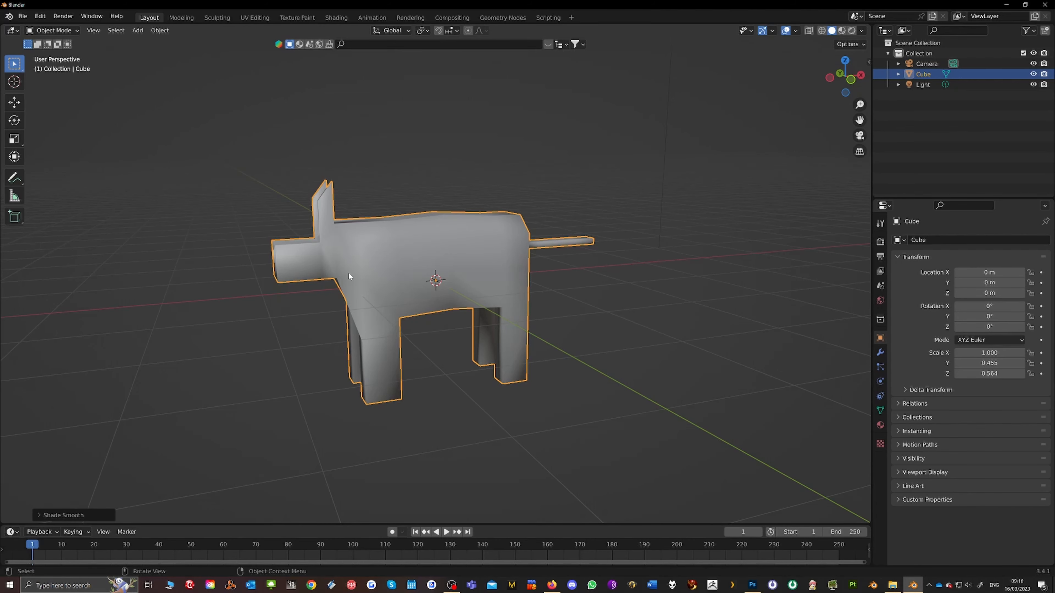
{"action": "middle_click_drag", "start_coordinate": [349, 273], "coordinate": [375, 261]}
{"action": "scroll", "coordinate": [373, 261], "scroll_direction": "up", "scroll_amount": 3}
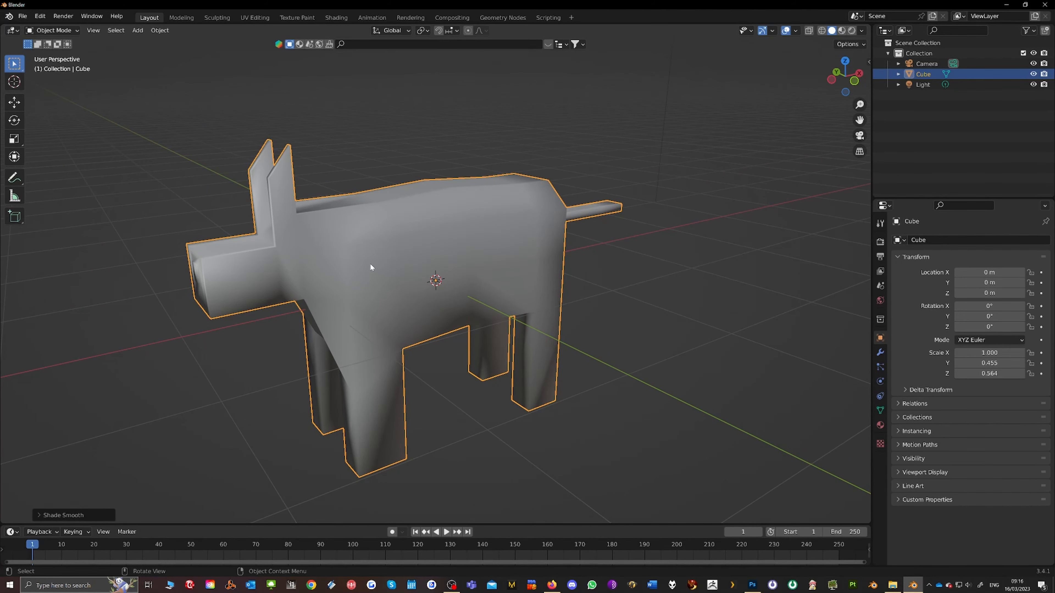
- Check the animal's mesh in wireframe, add a Subdivision Surface modifier to it and return to Object Mode
{"action": "left_click", "coordinate": [880, 354]}
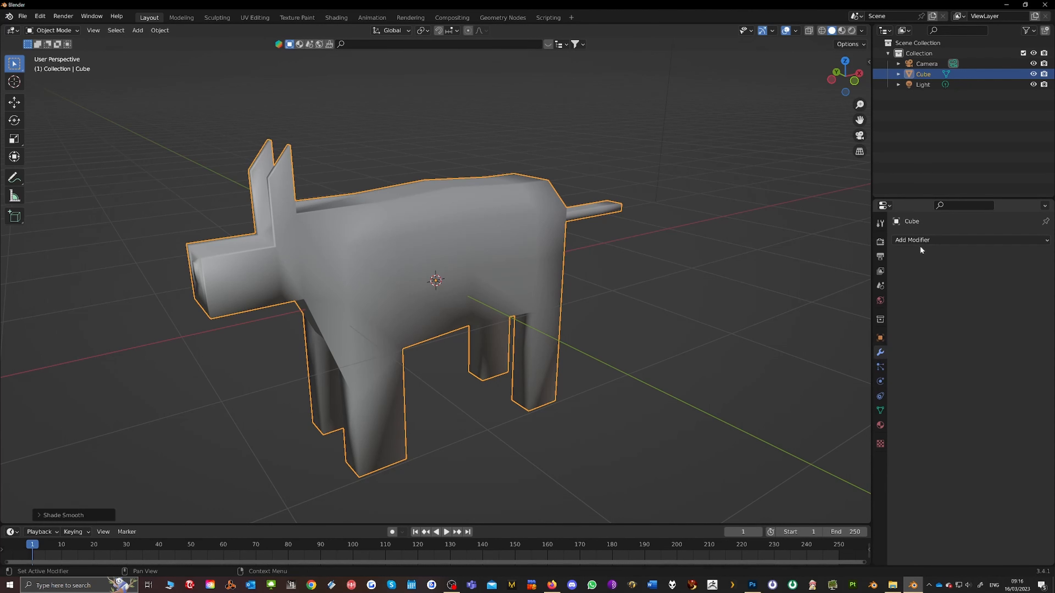
{"action": "middle_click_drag", "start_coordinate": [633, 285], "coordinate": [644, 284]}
{"action": "left_click", "coordinate": [822, 31]}
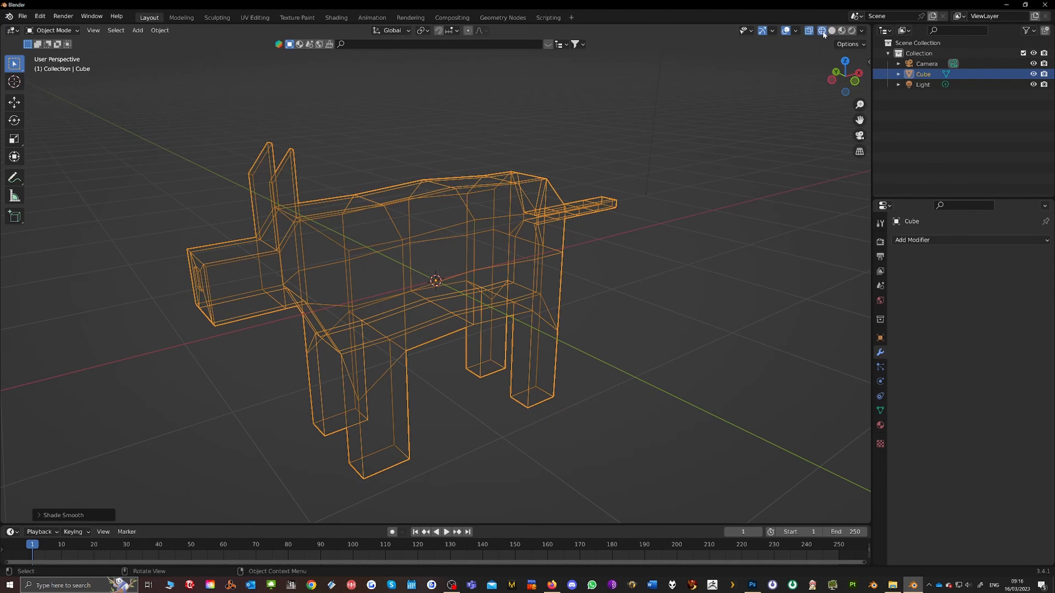
{"action": "left_click", "coordinate": [832, 31]}
{"action": "key", "text": "Tab"}
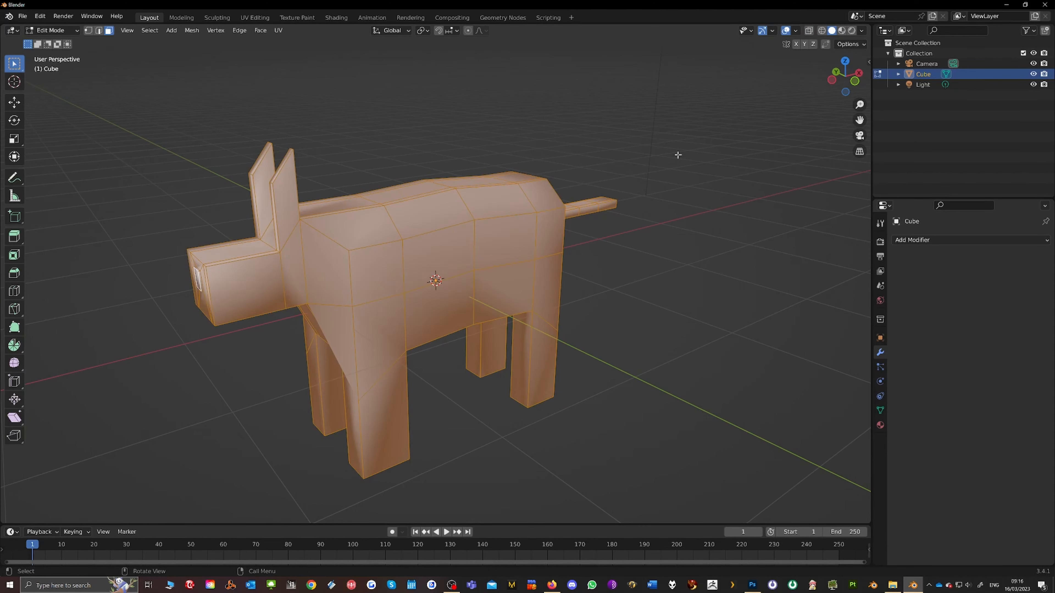
{"action": "left_click", "coordinate": [945, 240]}
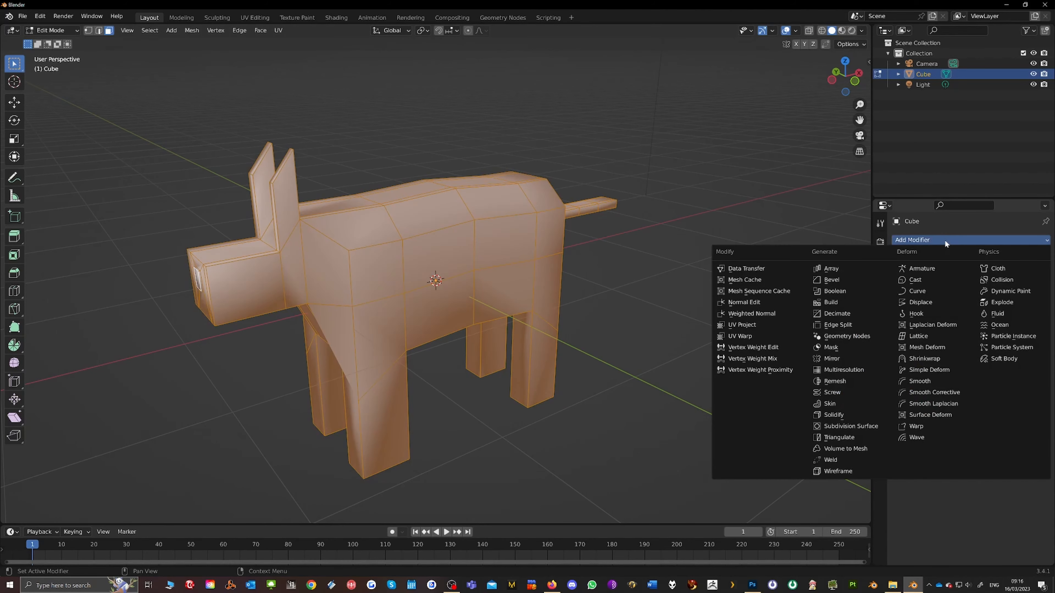
{"action": "left_click", "coordinate": [843, 427]}
{"action": "key", "text": "Tab"}
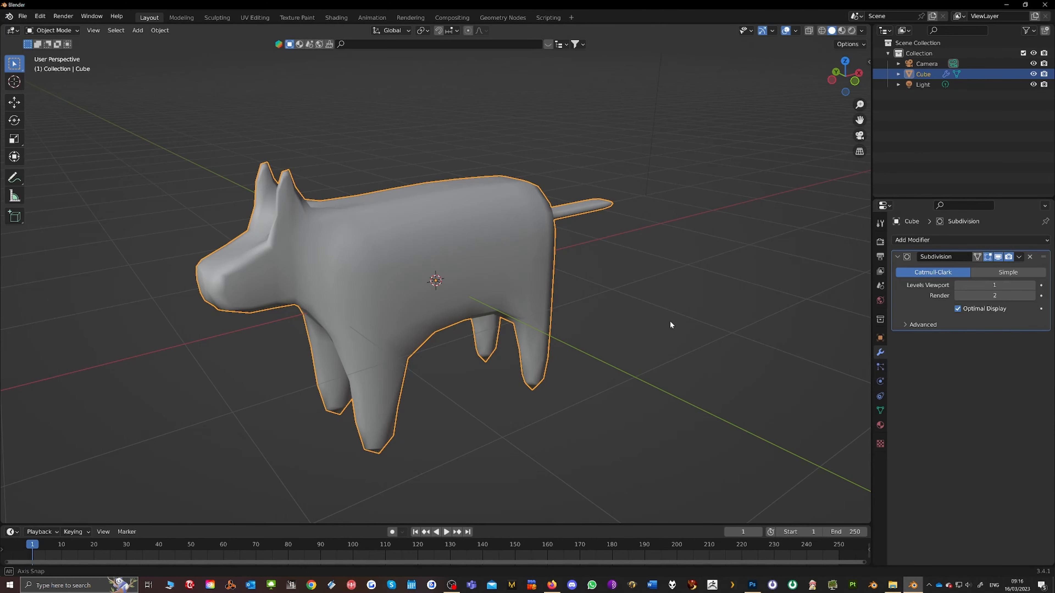
- Raise the Subdivision modifier's viewport level to 2
{"action": "middle_click_drag", "start_coordinate": [670, 321], "coordinate": [669, 316]}
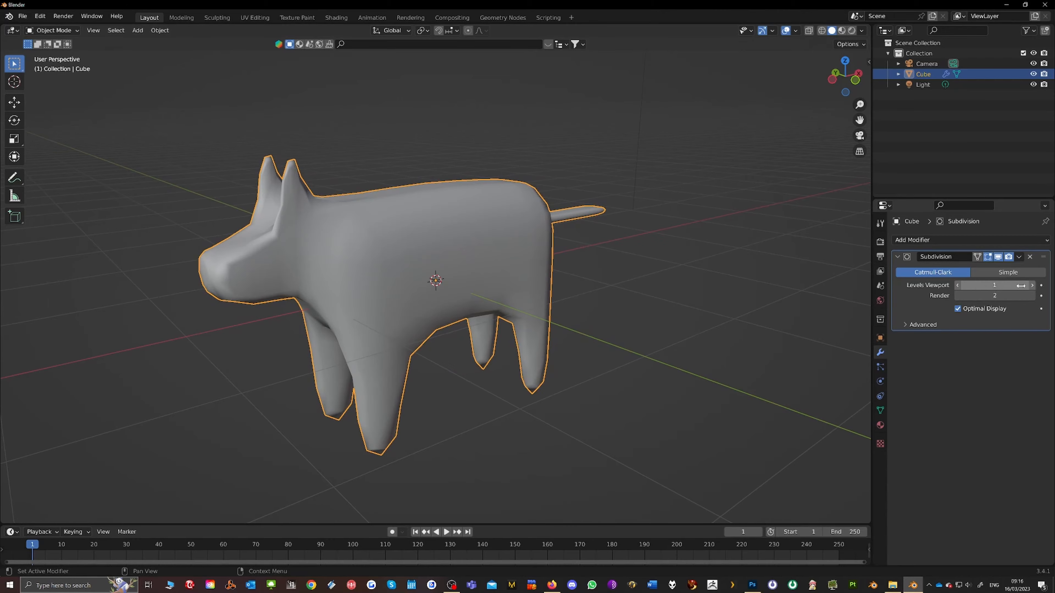
{"action": "left_click", "coordinate": [1032, 286]}
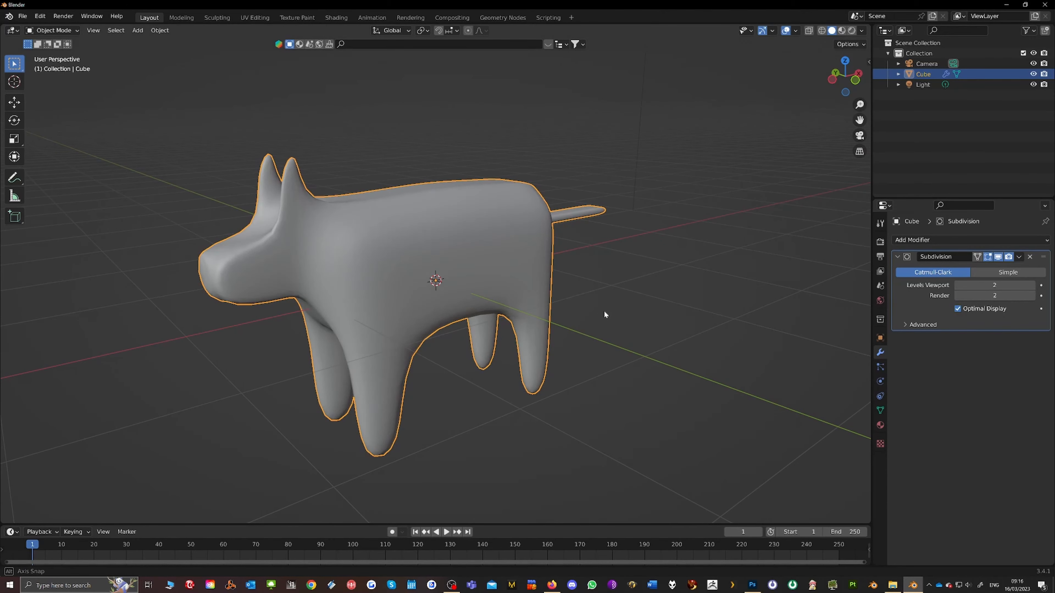
{"action": "mouse_move", "coordinate": [605, 310]}
{"action": "middle_mouse_down"}
{"action": "mouse_move", "coordinate": [663, 308]}
{"action": "mouse_move", "coordinate": [438, 289]}
{"action": "mouse_move", "coordinate": [685, 313]}
{"action": "mouse_move", "coordinate": [596, 308]}
{"action": "middle_mouse_up"}
{"action": "scroll", "coordinate": [597, 308], "scroll_direction": "up", "scroll_amount": 1}
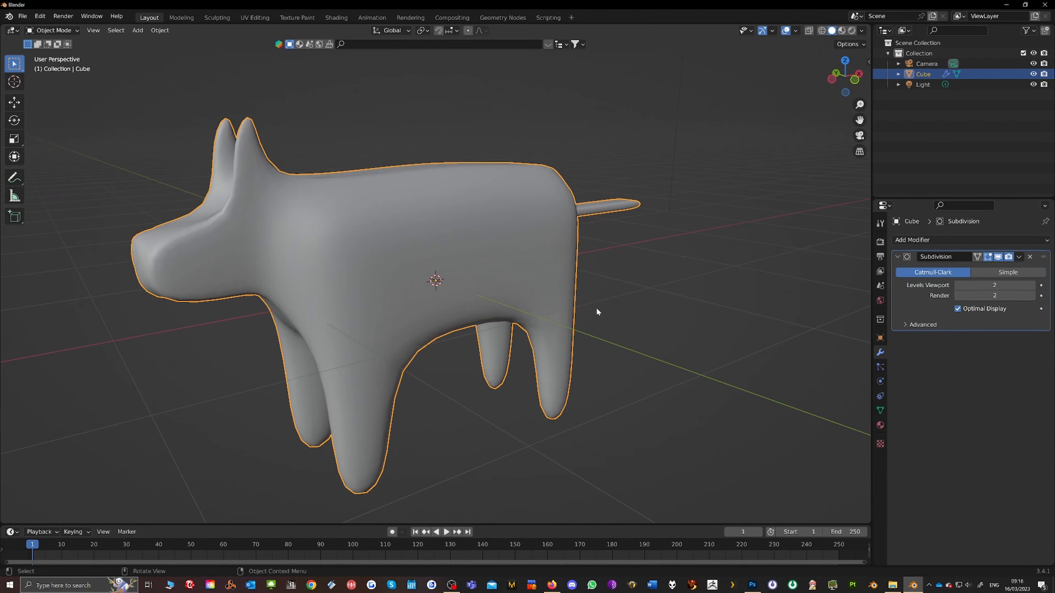
- Preview the subdivided animal in Rendered shading, clear the selection and compare the smoothed surface with its control cage
{"action": "key", "text": "a"}
{"action": "key", "text": "z"}
{"action": "left_click", "coordinate": [667, 170]}
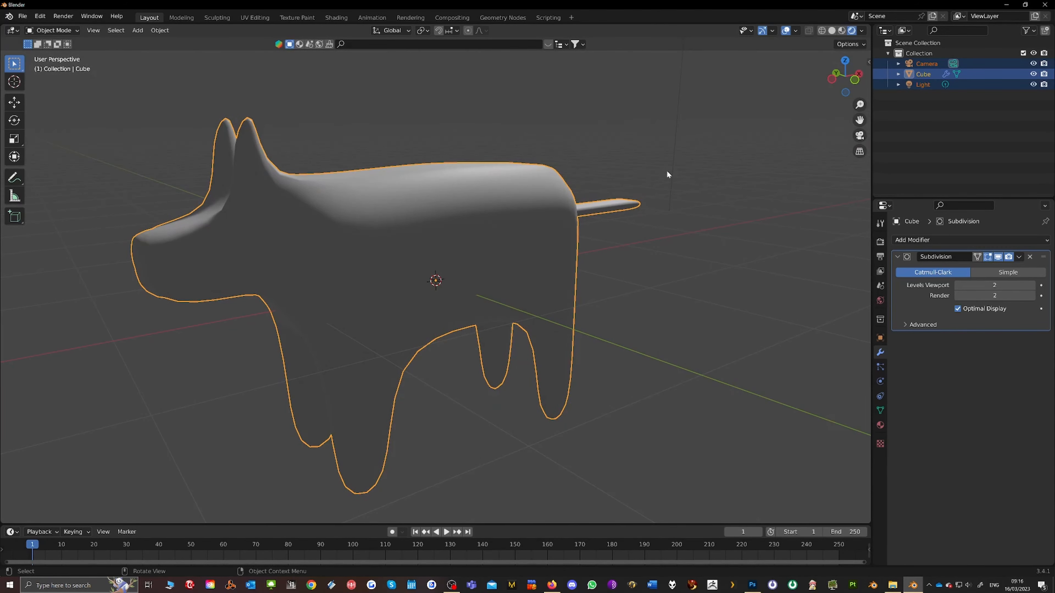
{"action": "scroll", "coordinate": [627, 195], "scroll_direction": "down", "scroll_amount": 1}
{"action": "middle_click_drag", "start_coordinate": [611, 231], "coordinate": [507, 233]}
{"action": "key", "text": "alt+a"}
{"action": "key", "text": "Tab"}
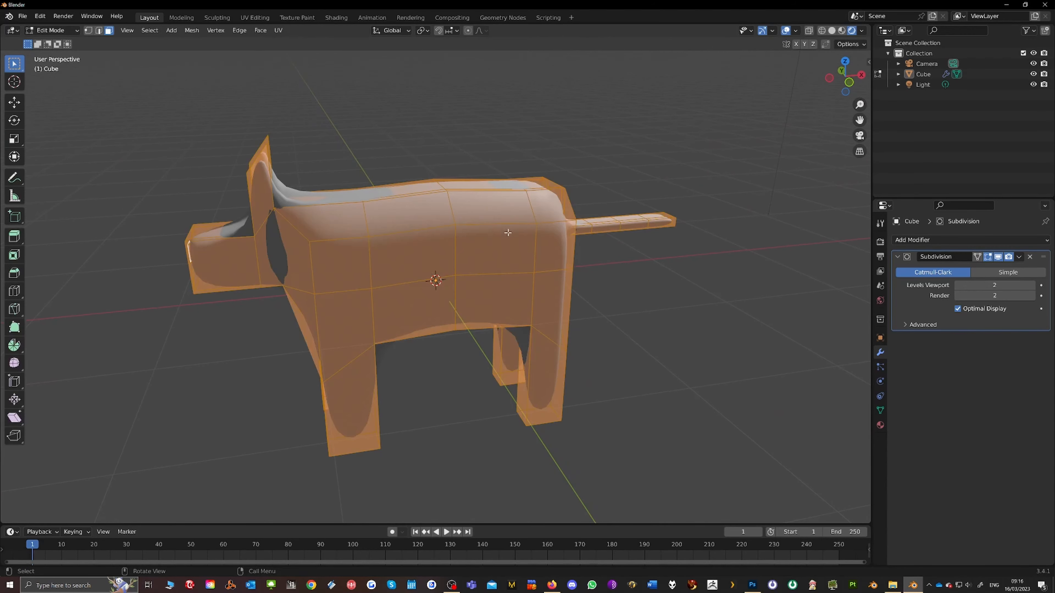
{"action": "key", "text": "Tab"}
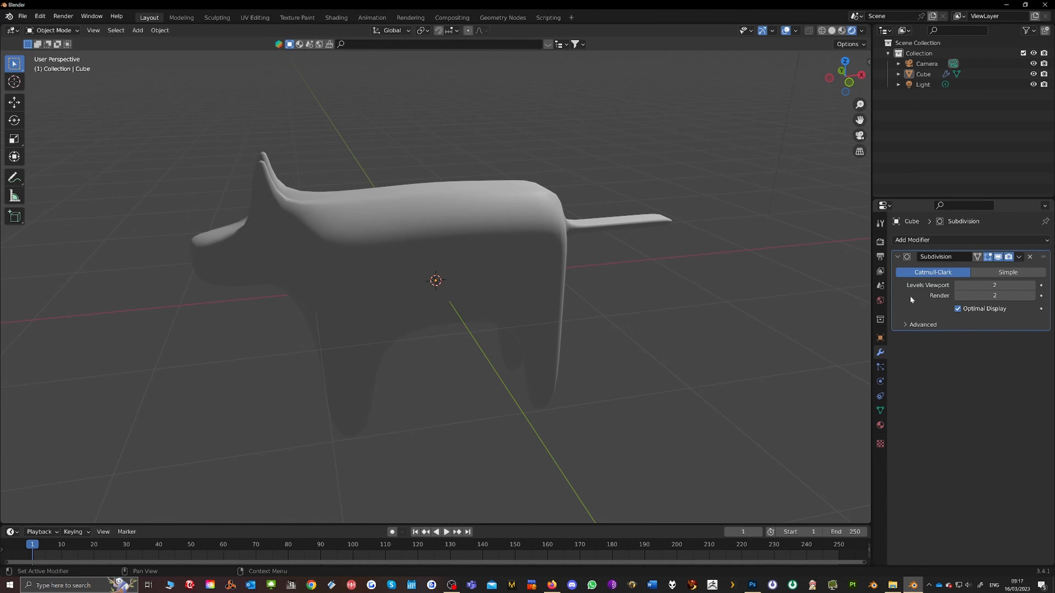
- Apply the Subdivision modifier to the animal, switch to Solid shading and enter Edit Mode
{"action": "key", "text": "ctrl+a"}
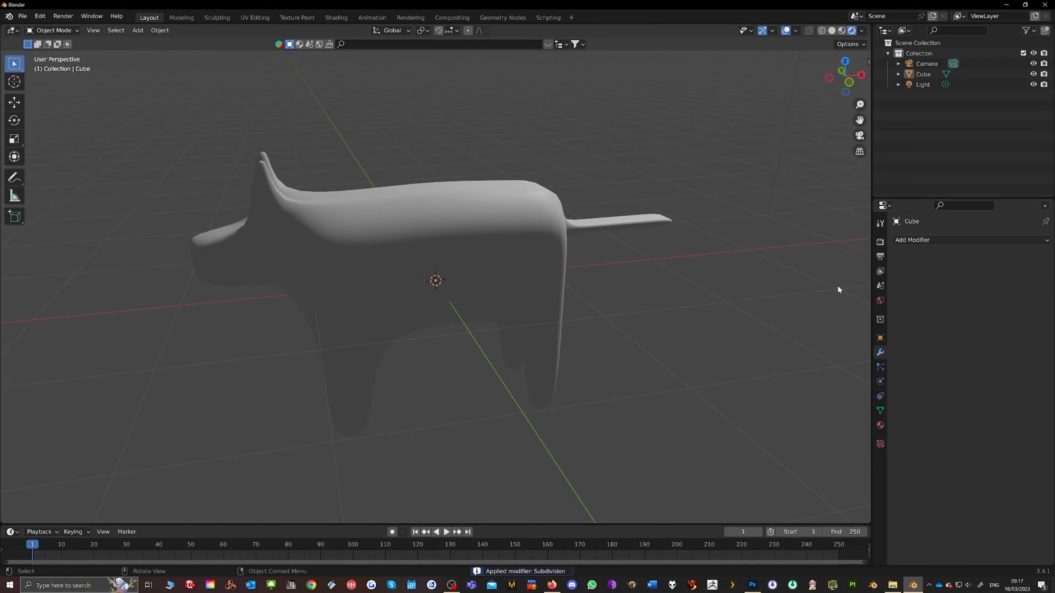
{"action": "middle_click_drag", "start_coordinate": [771, 289], "coordinate": [806, 287]}
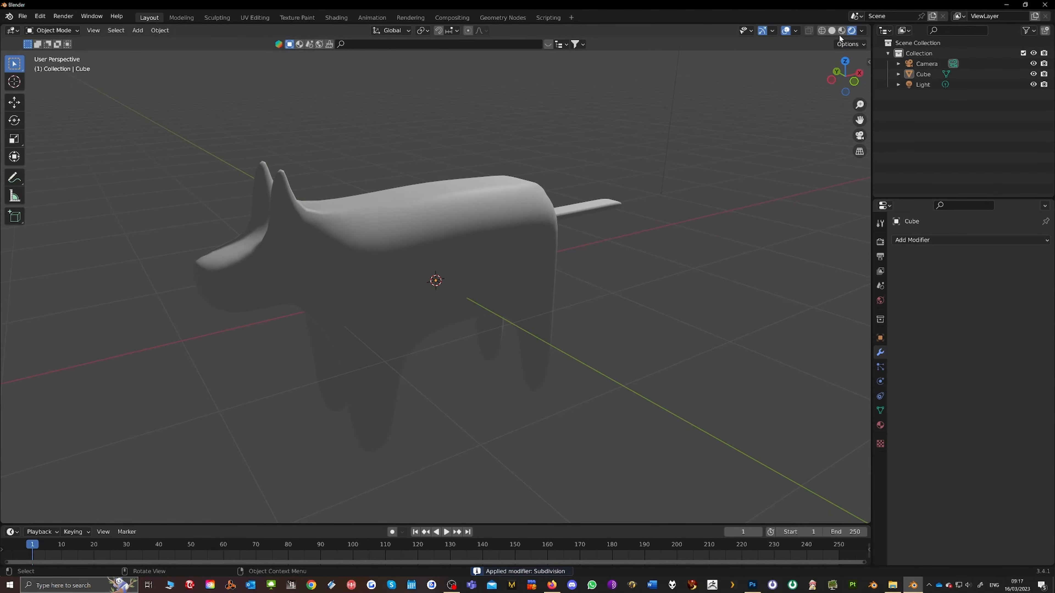
{"action": "left_click", "coordinate": [832, 31]}
{"action": "key", "text": "Tab"}
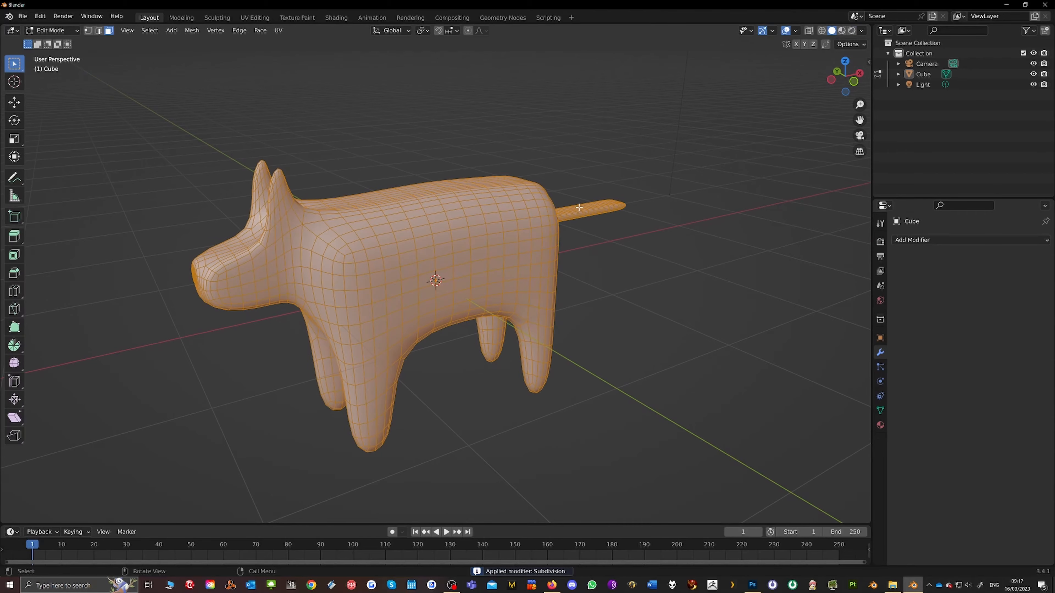
- Select a vertex between the ears, switch to face selection and select single faces in the same area
{"action": "middle_click_drag", "start_coordinate": [572, 226], "coordinate": [502, 236]}
{"action": "middle_click_drag", "start_coordinate": [423, 252], "coordinate": [495, 276]}
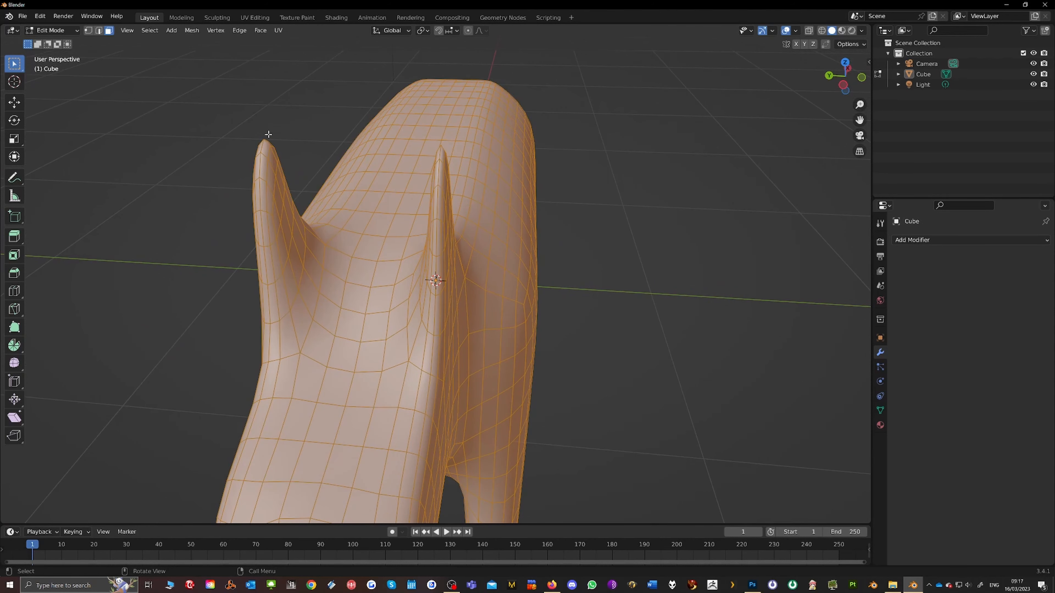
{"action": "left_click", "coordinate": [89, 31]}
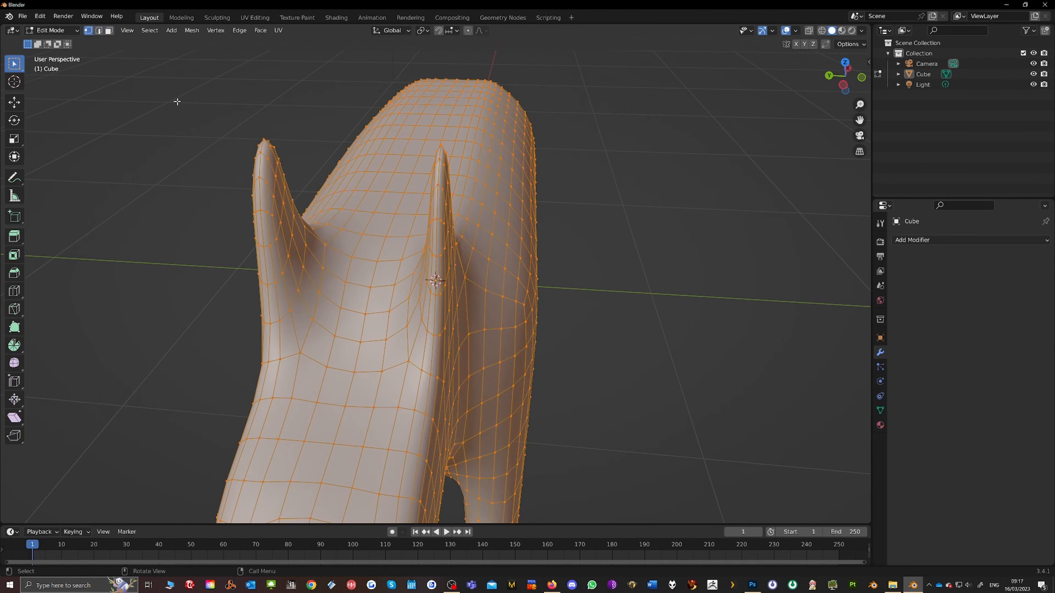
{"action": "left_click", "coordinate": [355, 283]}
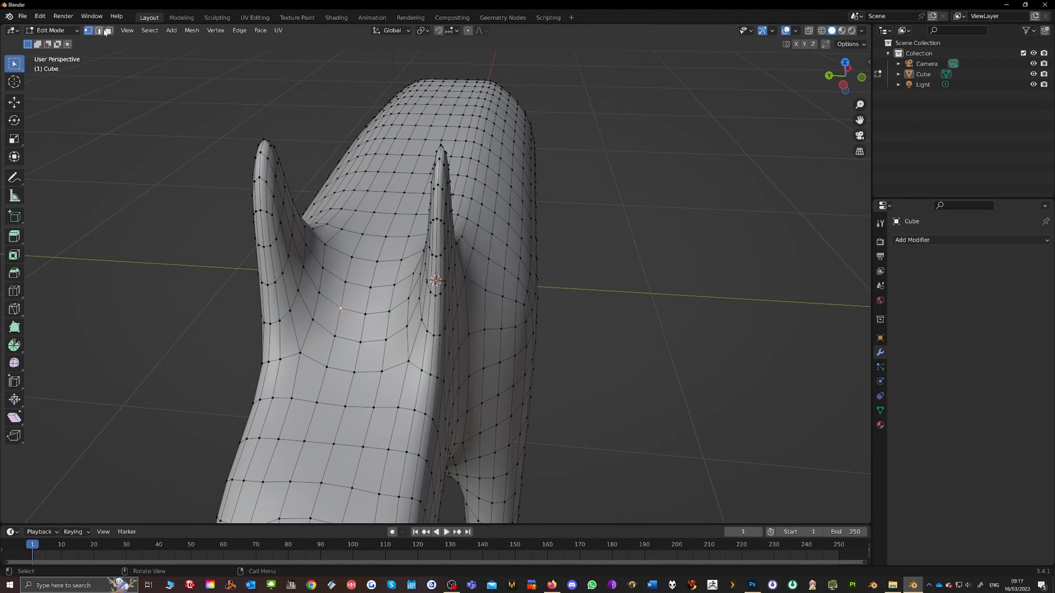
{"action": "key", "text": "3"}
{"action": "left_click", "coordinate": [360, 292]}
{"action": "left_click", "coordinate": [365, 271]}
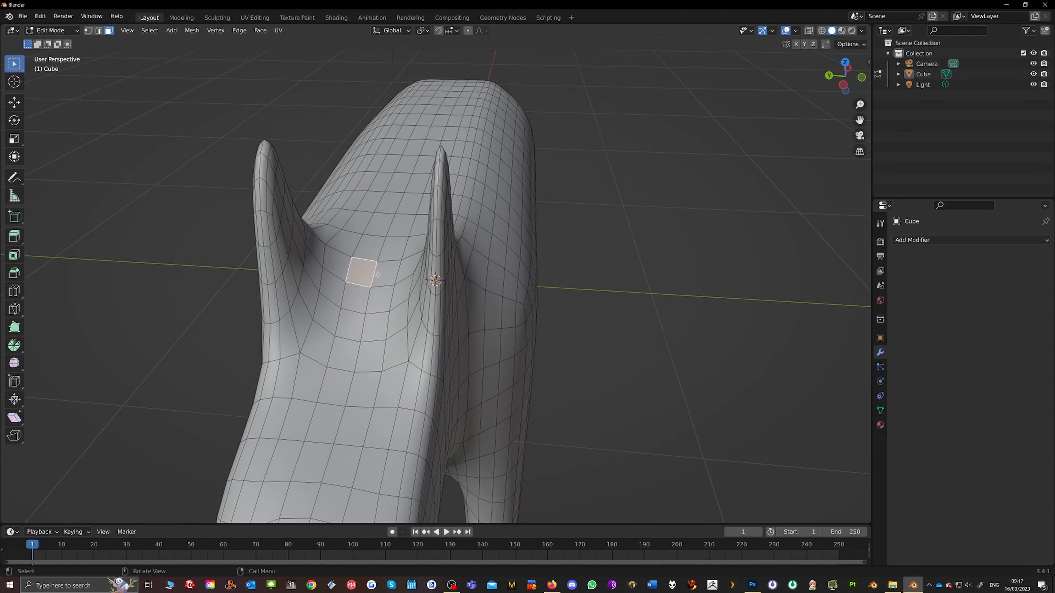
- Deselect the whole mesh and return to Object Mode
{"action": "scroll", "coordinate": [365, 272], "scroll_direction": "down", "scroll_amount": 5}
{"action": "middle_click_drag", "start_coordinate": [364, 273], "coordinate": [333, 284]}
{"action": "key", "text": "a"}
{"action": "key", "text": "alt+a"}
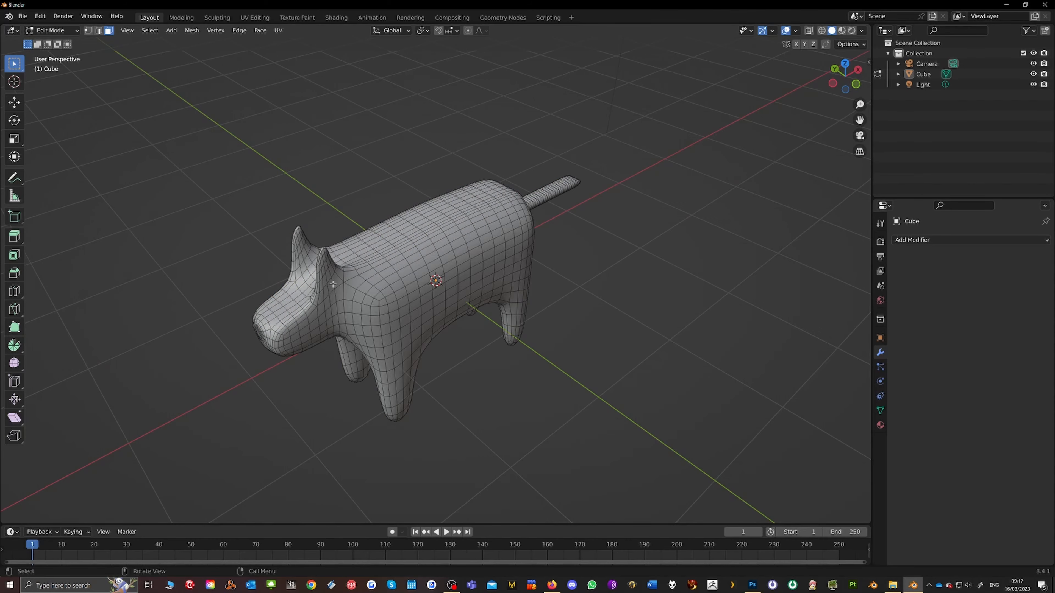
{"action": "middle_click_drag", "start_coordinate": [333, 284], "coordinate": [401, 283]}
{"action": "key", "text": "Tab"}
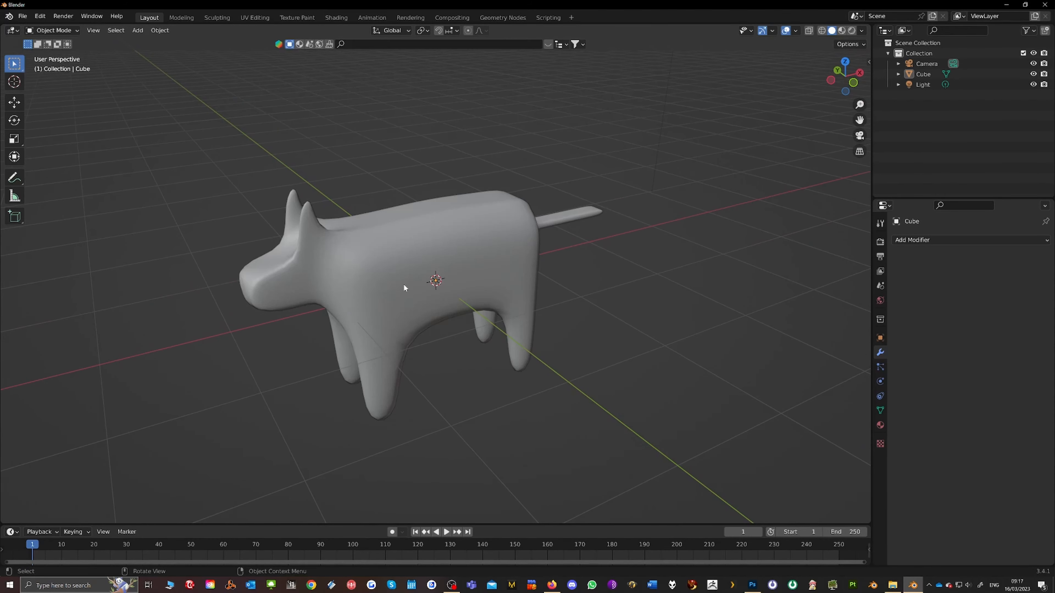
- Inspect the animal's dense mesh in Edit Mode and its smooth surface in Object Mode
{"action": "scroll", "coordinate": [404, 285], "scroll_direction": "up", "scroll_amount": 3}
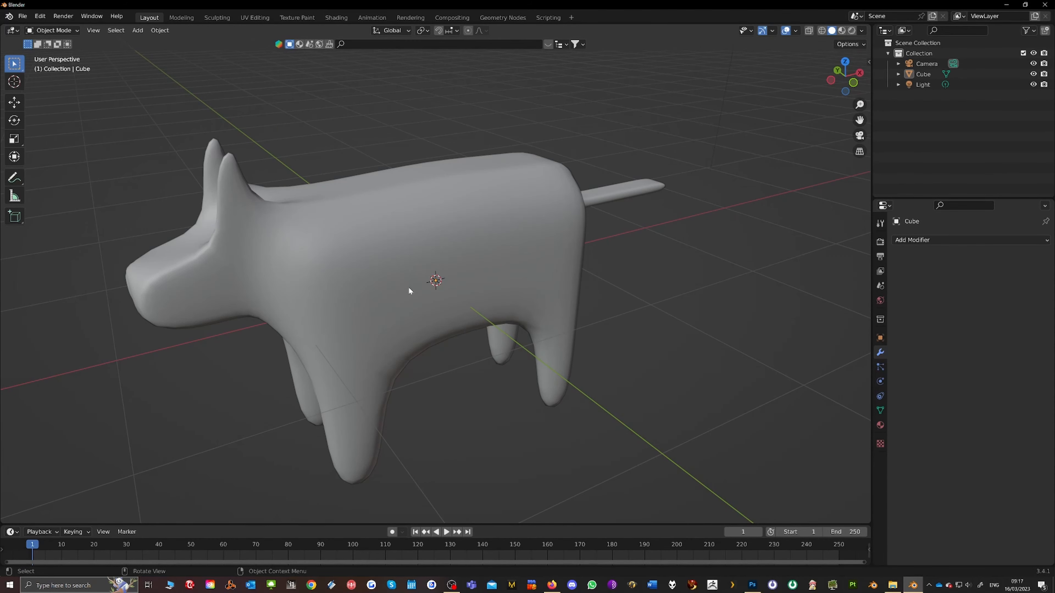
{"action": "middle_click_drag", "start_coordinate": [409, 290], "coordinate": [426, 302]}
{"action": "key", "text": "Tab"}
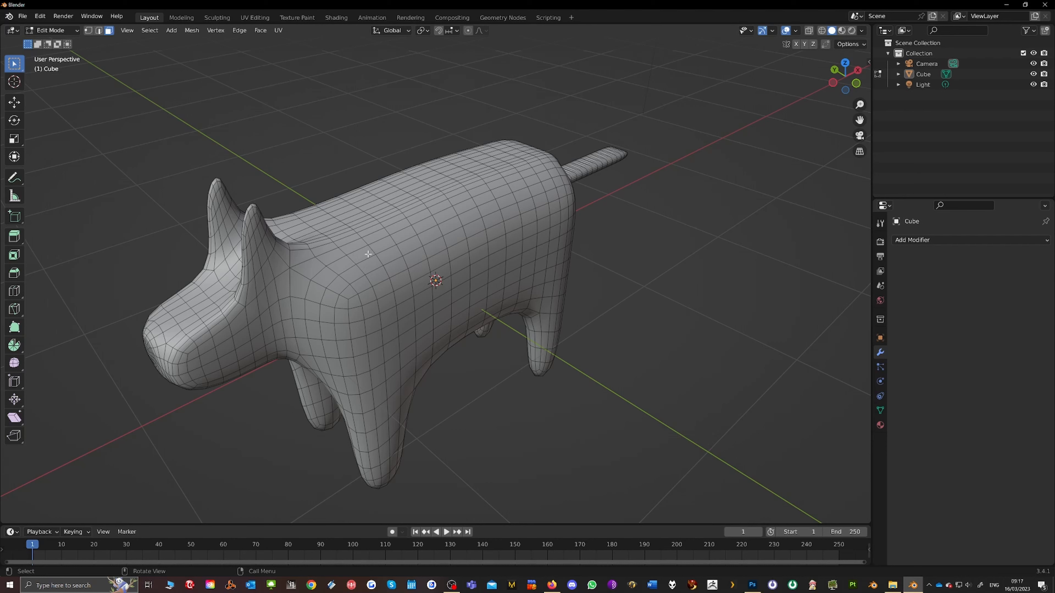
{"action": "mouse_move", "coordinate": [368, 254]}
{"action": "middle_mouse_down"}
{"action": "mouse_move", "coordinate": [416, 250]}
{"action": "mouse_move", "coordinate": [367, 236]}
{"action": "middle_mouse_up"}
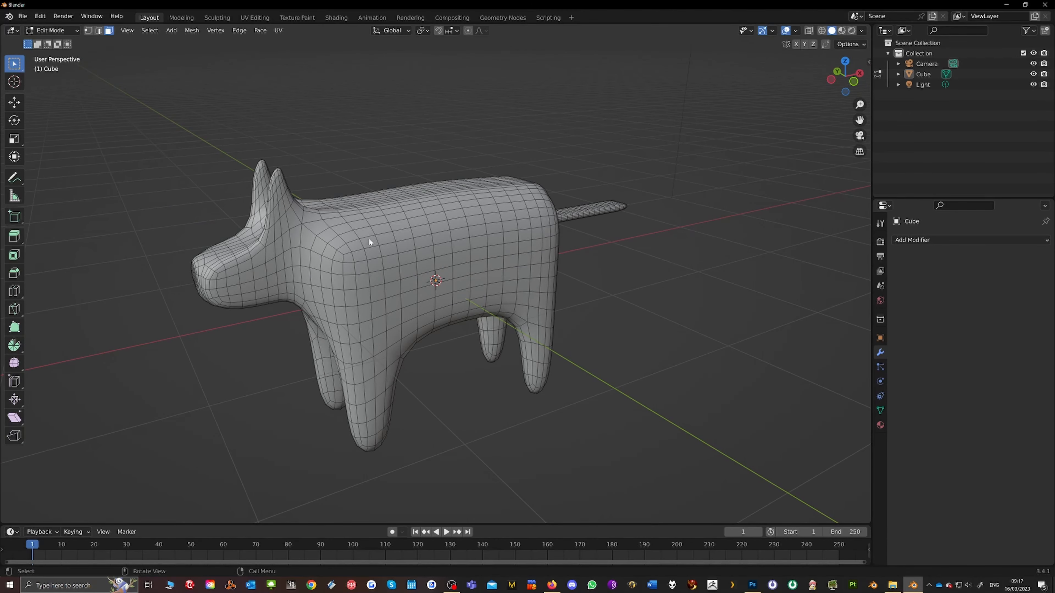
{"action": "key", "text": "Tab"}
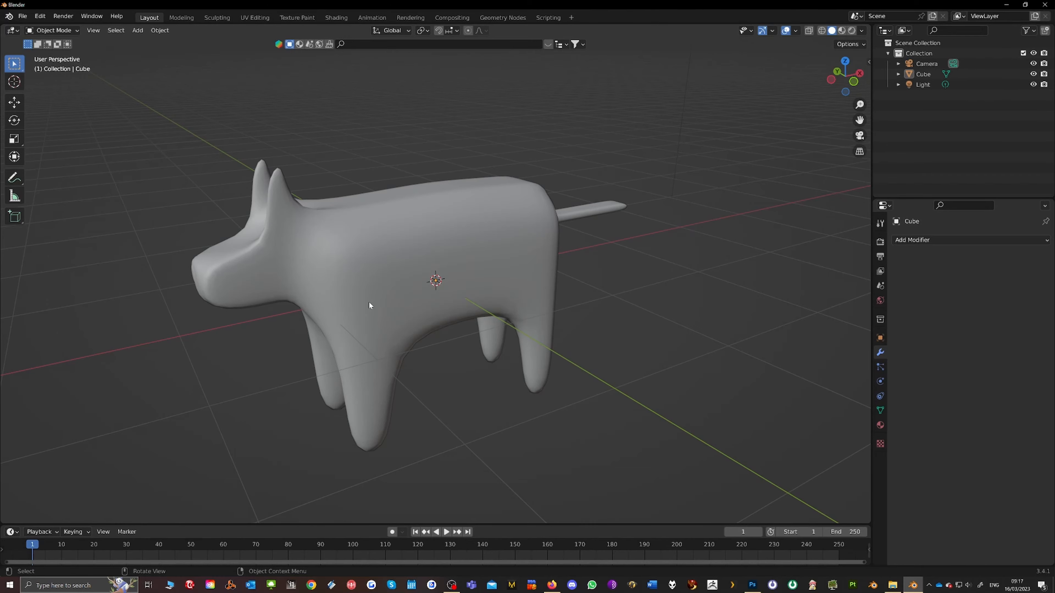
{"action": "mouse_move", "coordinate": [367, 304]}
{"action": "middle_mouse_down"}
{"action": "mouse_move", "coordinate": [370, 285]}
{"action": "mouse_move", "coordinate": [475, 304]}
{"action": "mouse_move", "coordinate": [369, 292]}
{"action": "middle_mouse_up"}
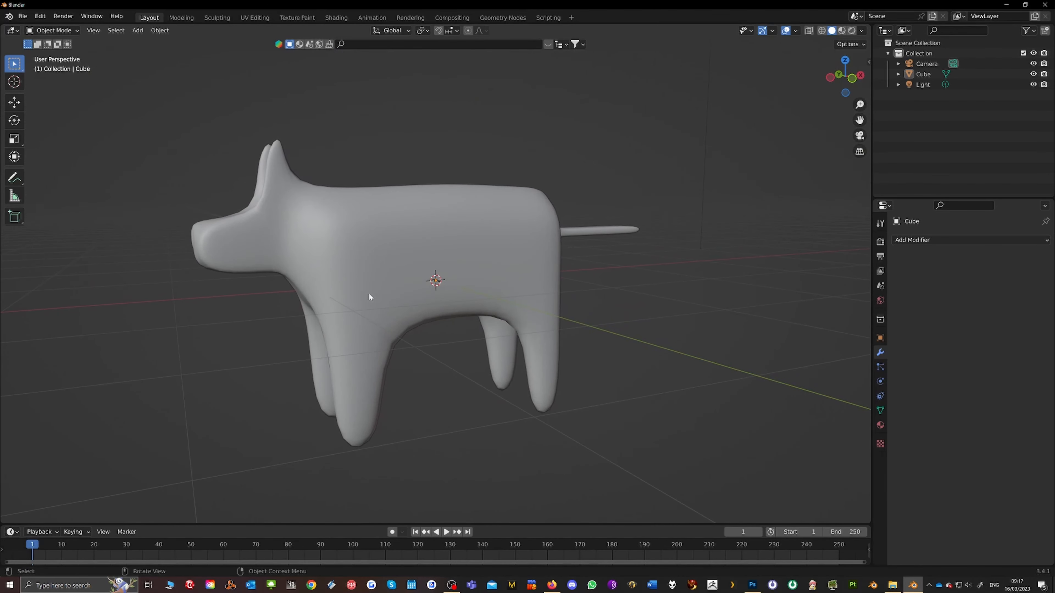
- Enter Sculpt Mode on the animal and enable Dyntopo, accepting the loss of vertex data
{"action": "left_click", "coordinate": [61, 32]}
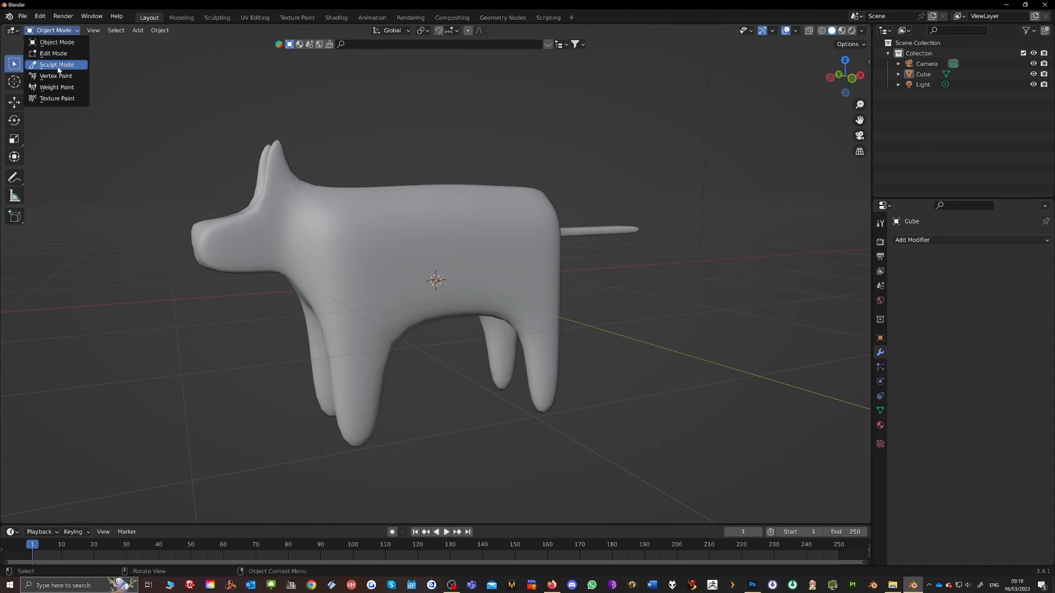
{"action": "left_click", "coordinate": [56, 65]}
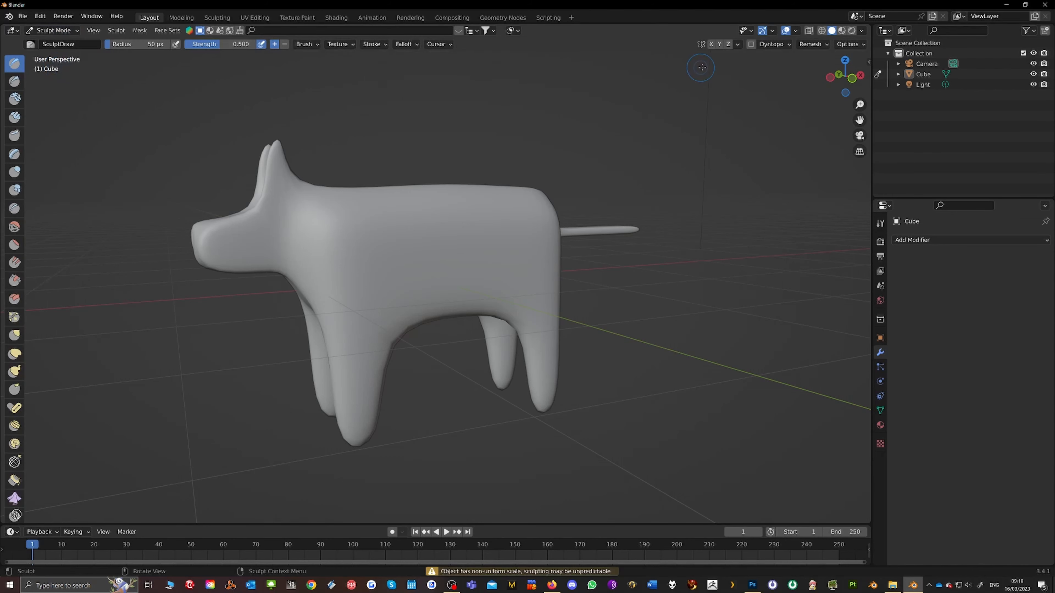
{"action": "left_click", "coordinate": [757, 42]}
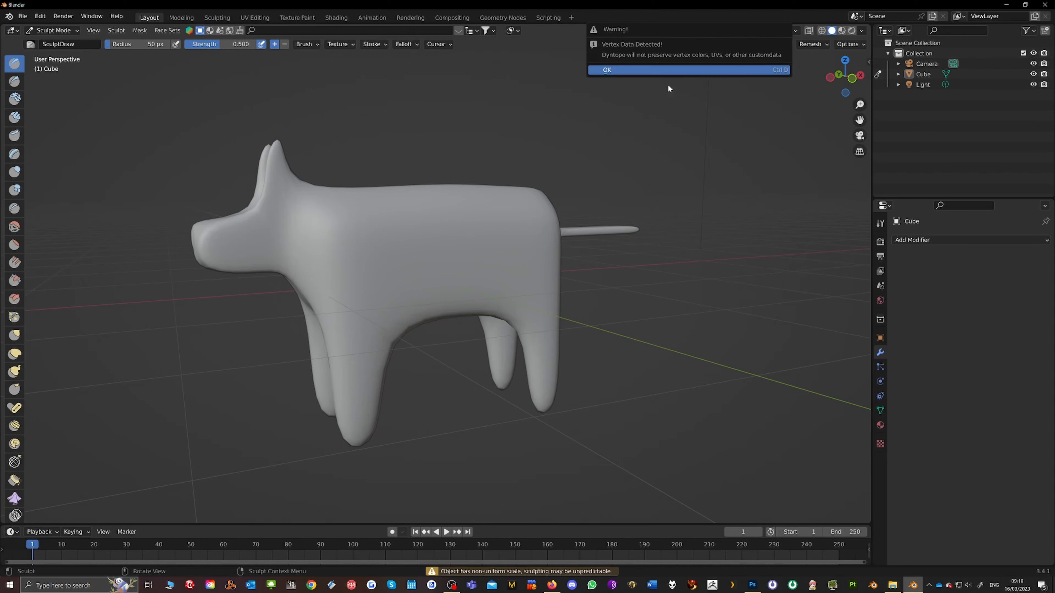
{"action": "left_click", "coordinate": [665, 70]}
- With the Grab brush at a 137 px radius, bend the tail tip downward and pull the near hind foot forward
{"action": "middle_click_drag", "start_coordinate": [400, 202], "coordinate": [427, 223]}
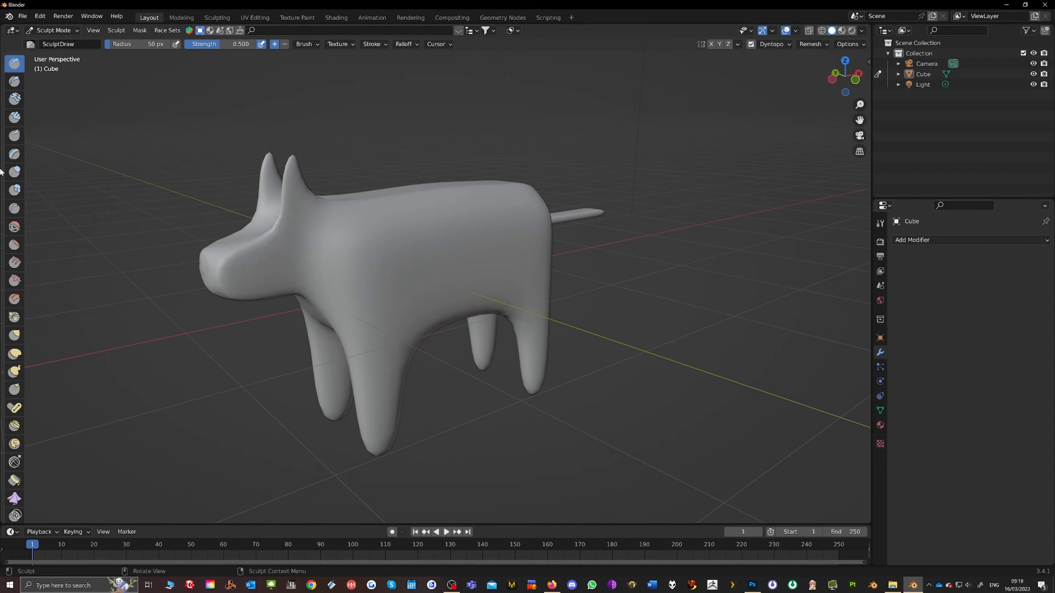
{"action": "left_click", "coordinate": [14, 335]}
{"action": "middle_click_drag", "start_coordinate": [499, 233], "coordinate": [671, 229]}
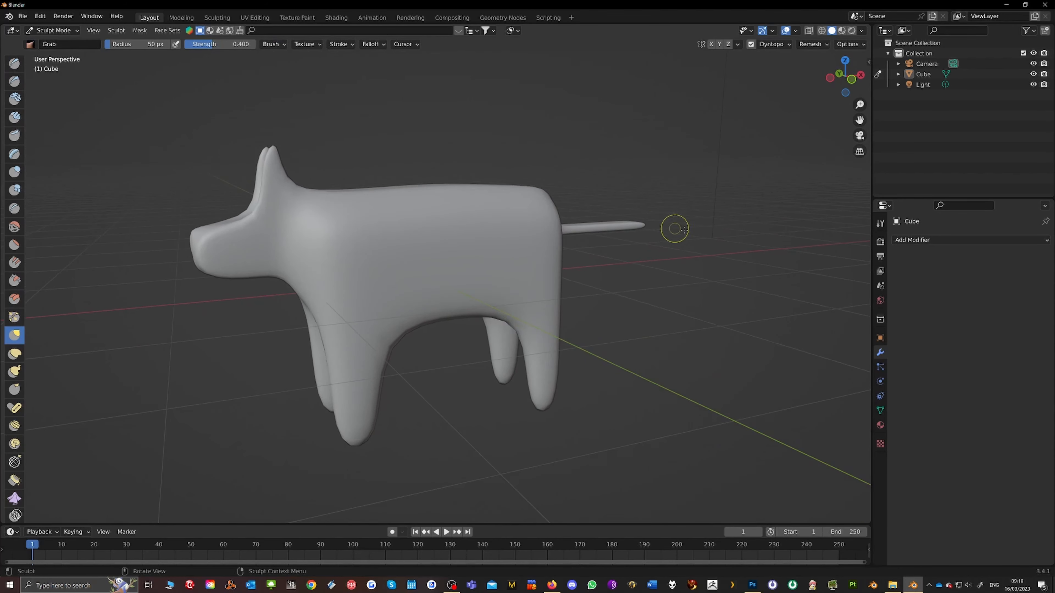
{"action": "key", "text": "bracketright"}
{"action": "key", "text": "bracketright"}
{"action": "key", "text": "bracketright"}
{"action": "key", "text": "bracketright"}
{"action": "key", "text": "bracketright"}
{"action": "key", "text": "bracketright"}
{"action": "key", "text": "bracketright"}
{"action": "key", "text": "bracketright"}
{"action": "key", "text": "bracketright"}
{"action": "mouse_move", "coordinate": [637, 222]}
{"action": "left_mouse_down"}
{"action": "mouse_move", "coordinate": [642, 250]}
{"action": "mouse_move", "coordinate": [627, 241]}
{"action": "left_mouse_up"}
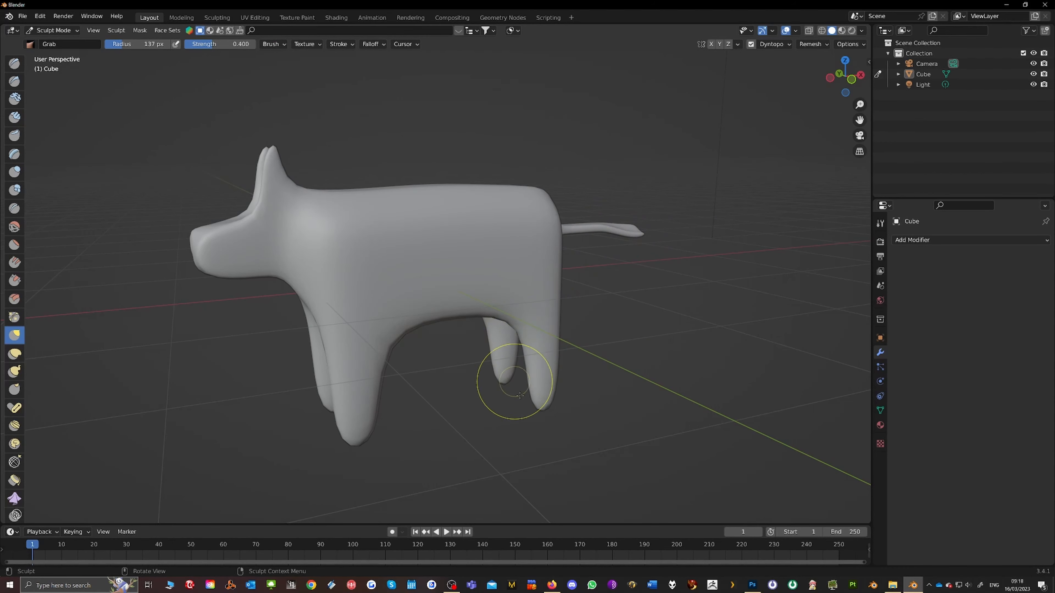
{"action": "mouse_move", "coordinate": [546, 410]}
{"action": "left_mouse_down"}
{"action": "mouse_move", "coordinate": [519, 416]}
{"action": "mouse_move", "coordinate": [496, 380]}
{"action": "left_mouse_up"}
- Pull the tips of both ears slightly outward with the Grab brush from the front view
{"action": "middle_click_drag", "start_coordinate": [257, 157], "coordinate": [447, 179]}
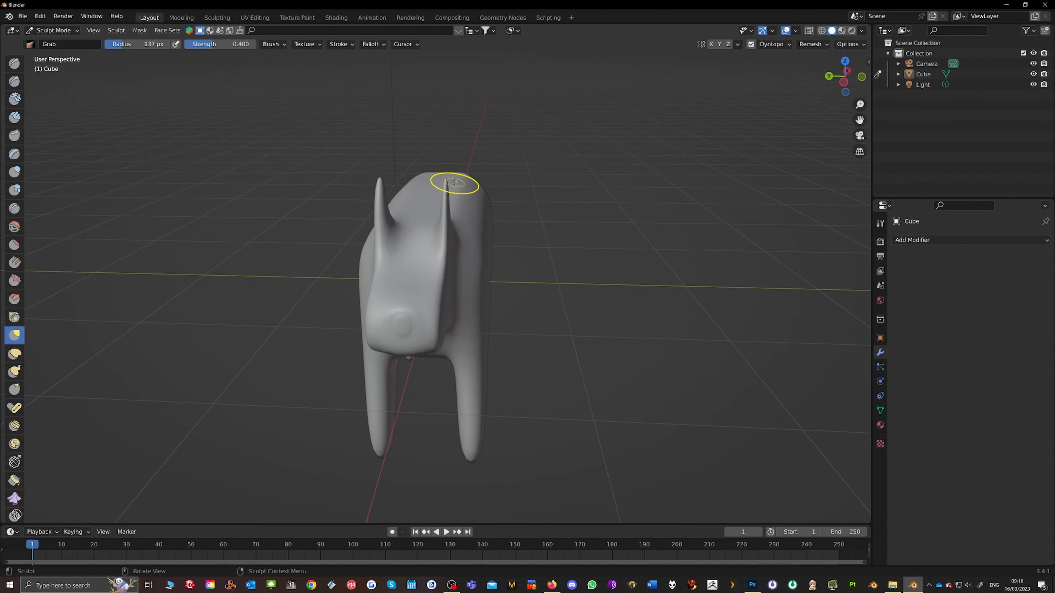
{"action": "left_click_drag", "start_coordinate": [447, 180], "coordinate": [461, 190]}
{"action": "left_click_drag", "start_coordinate": [377, 193], "coordinate": [375, 194]}
- Push the underside of the jaw upward on both sides of the head and pull the throat slightly down with the Grab brush
{"action": "middle_click_drag", "start_coordinate": [380, 195], "coordinate": [317, 235]}
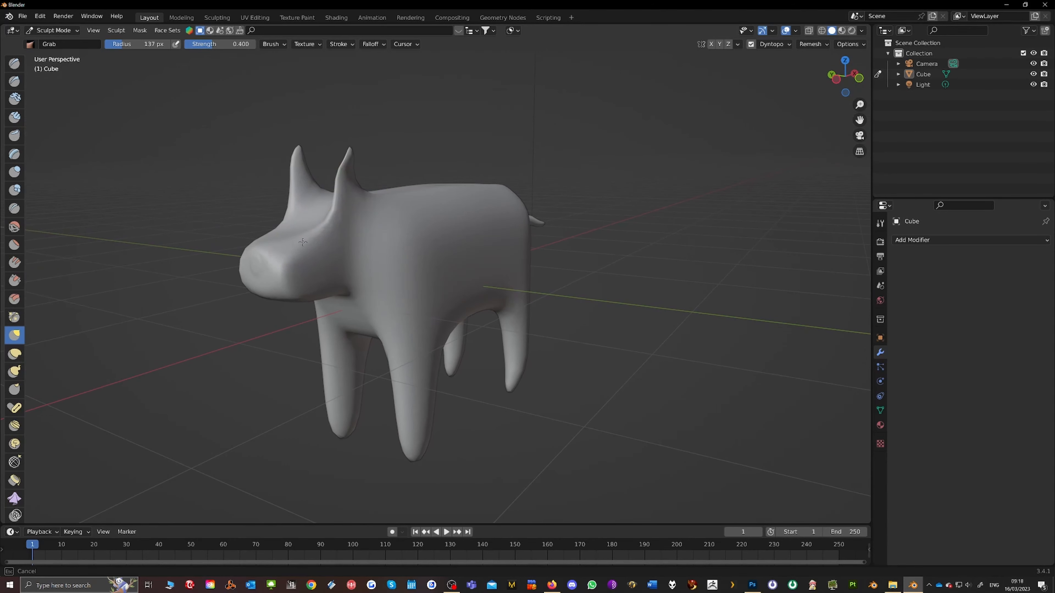
{"action": "left_click_drag", "start_coordinate": [311, 296], "coordinate": [306, 285]}
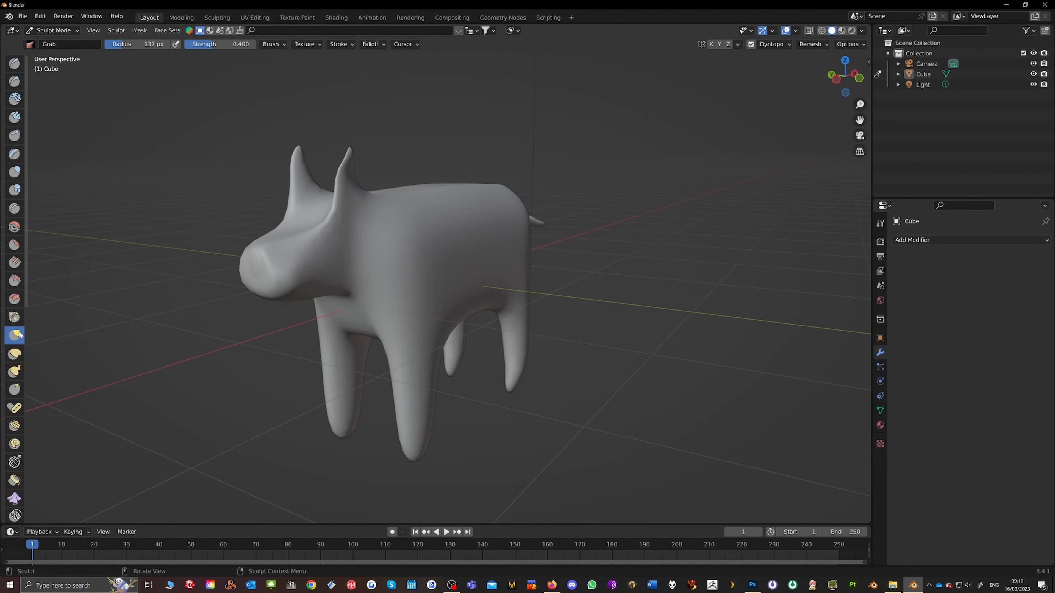
{"action": "middle_click_drag", "start_coordinate": [234, 279], "coordinate": [330, 272]}
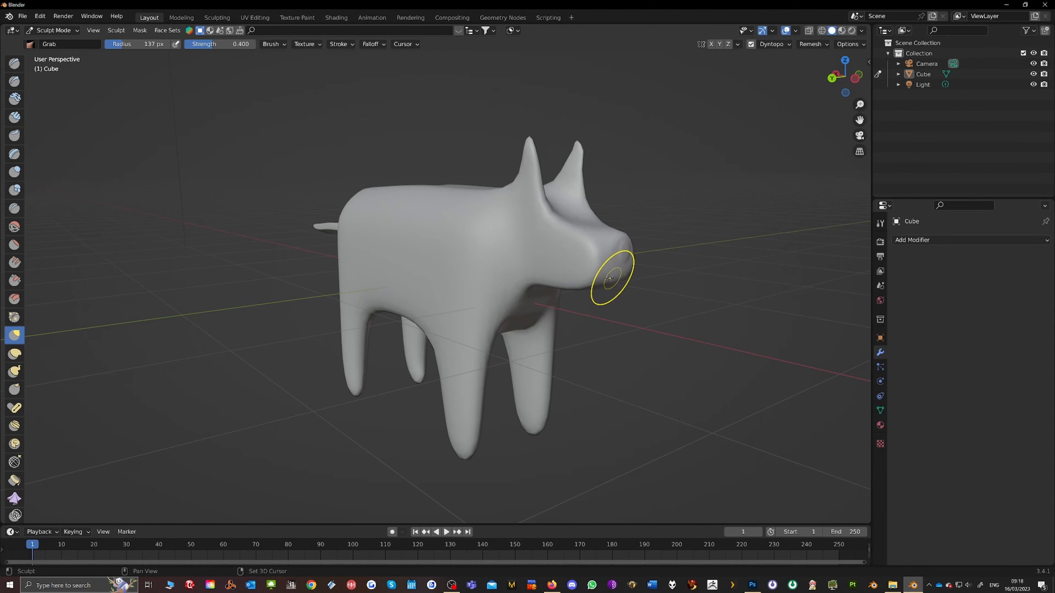
{"action": "left_click_drag", "start_coordinate": [593, 285], "coordinate": [581, 267]}
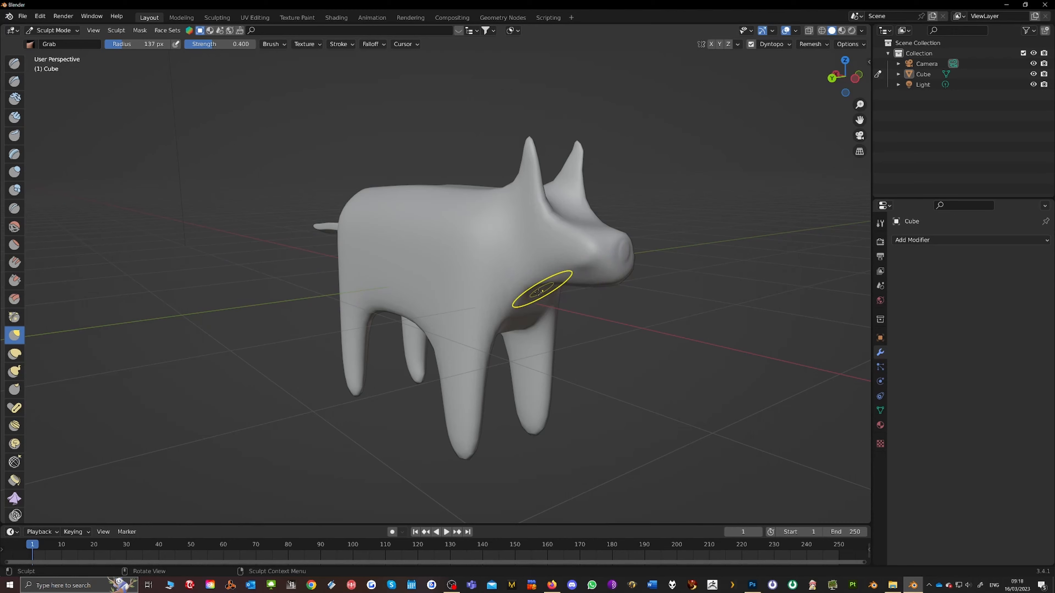
{"action": "left_click_drag", "start_coordinate": [524, 301], "coordinate": [529, 307]}
{"action": "mouse_move", "coordinate": [515, 302]}
{"action": "middle_mouse_down"}
{"action": "mouse_move", "coordinate": [423, 287]}
{"action": "mouse_move", "coordinate": [461, 289]}
{"action": "mouse_move", "coordinate": [430, 295]}
{"action": "middle_mouse_up"}
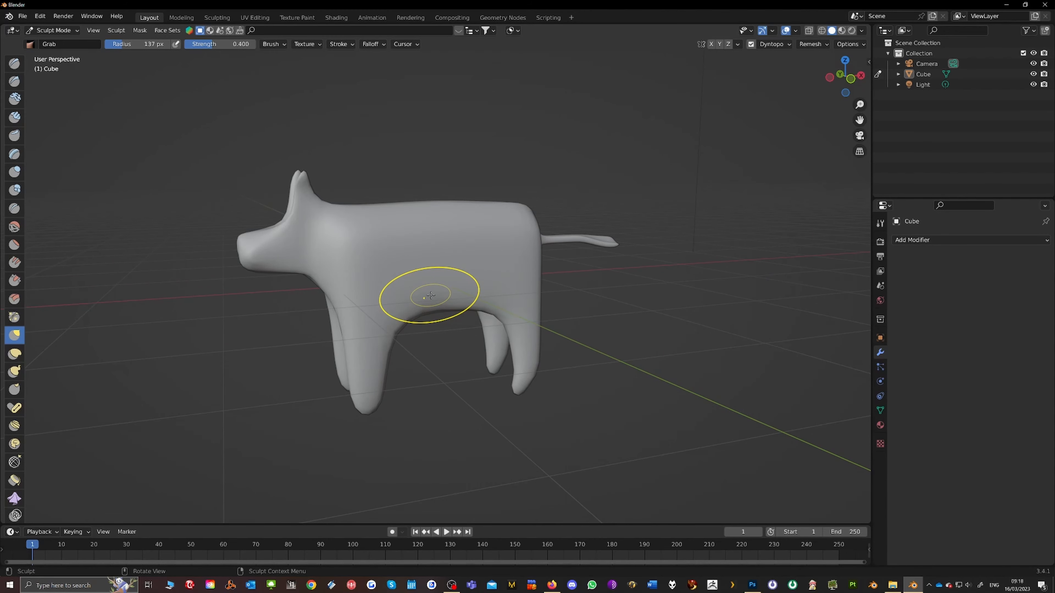
{"action": "middle_click_drag", "start_coordinate": [395, 253], "coordinate": [469, 282]}
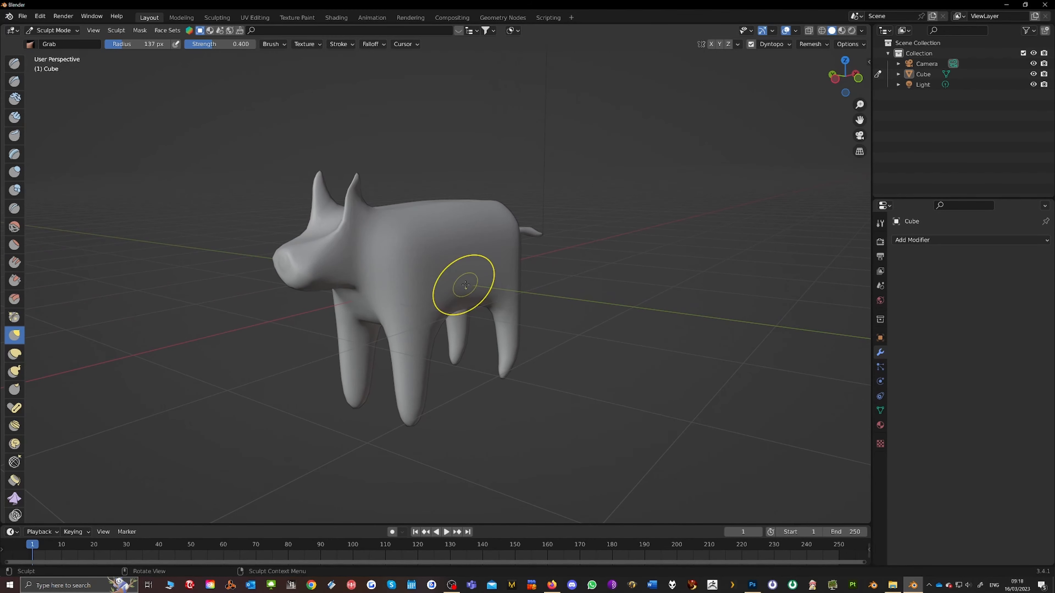
{"action": "left_click", "coordinate": [451, 586]}
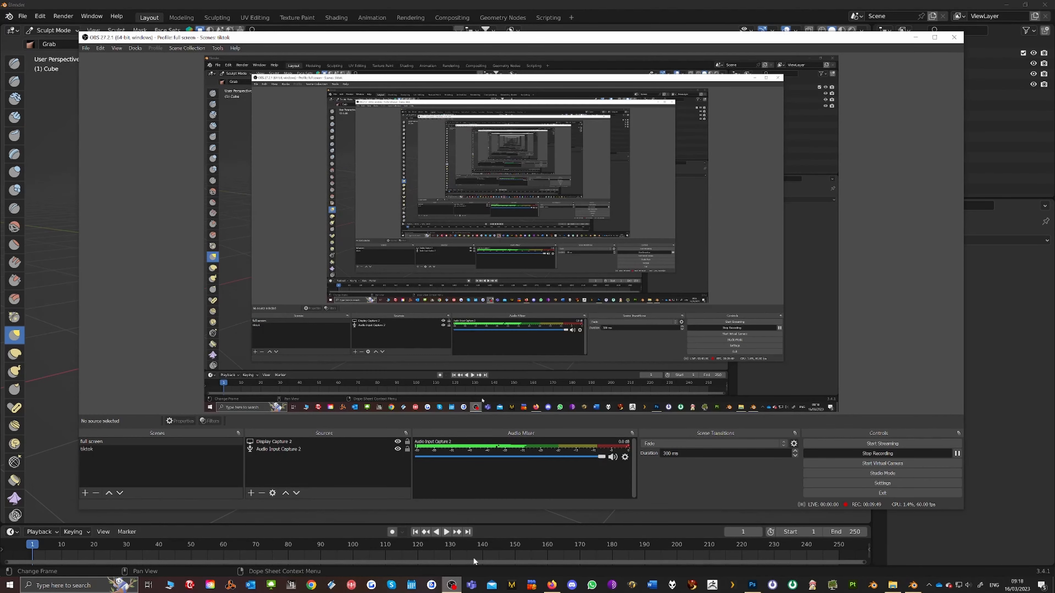